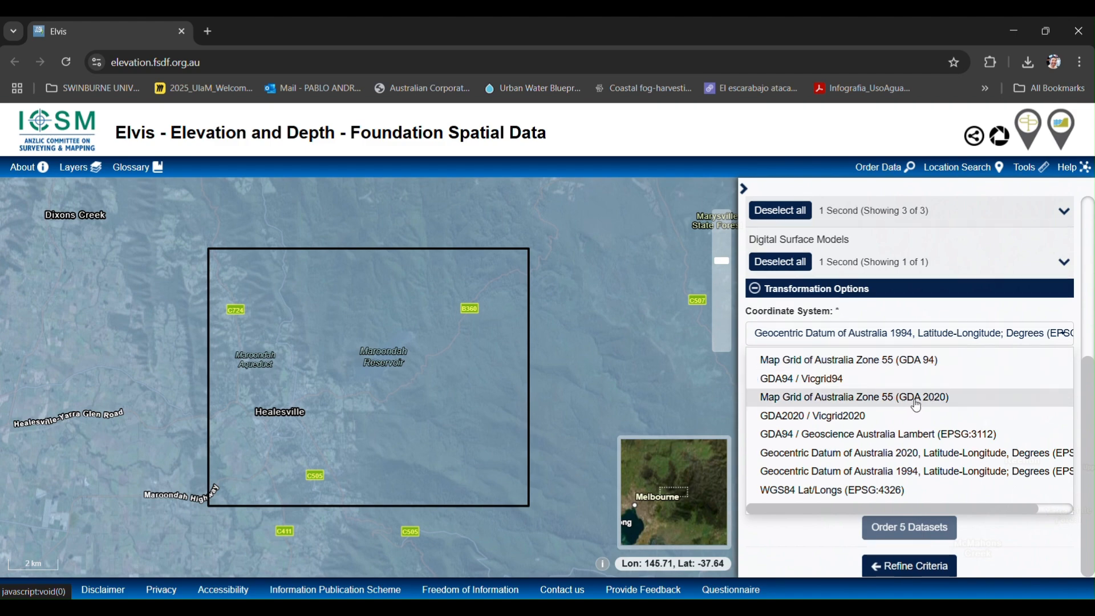
Set the coordinate system to Map Grid of Australia Zone 55 (GDA 2020), the output format to Geo TIFF and the industry to Private.
click(943, 400)
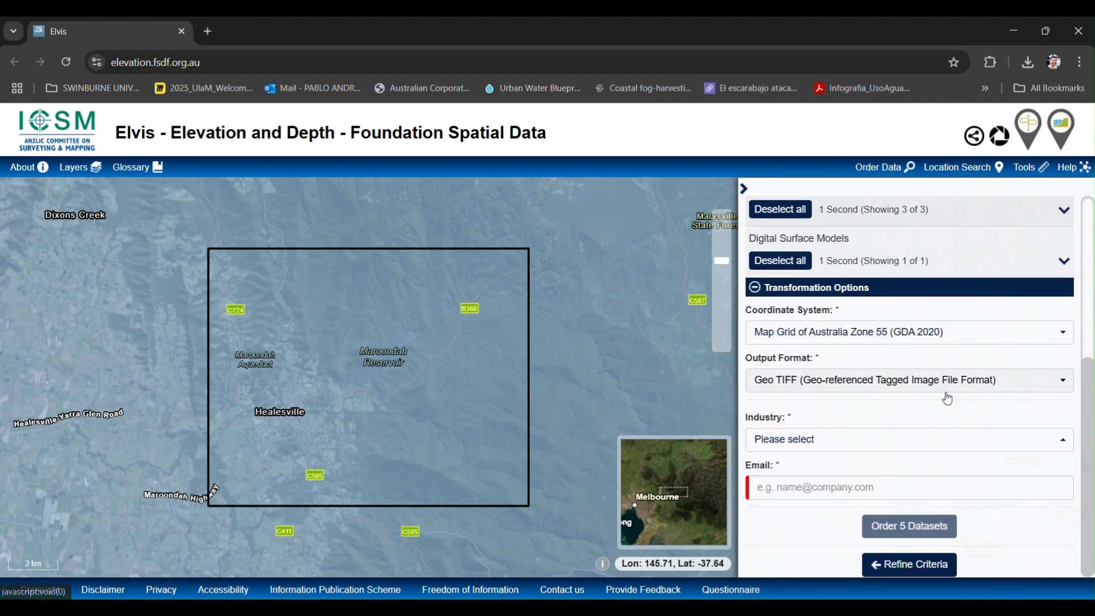
click(947, 391)
click(995, 422)
scroll(883, 367, down, 10)
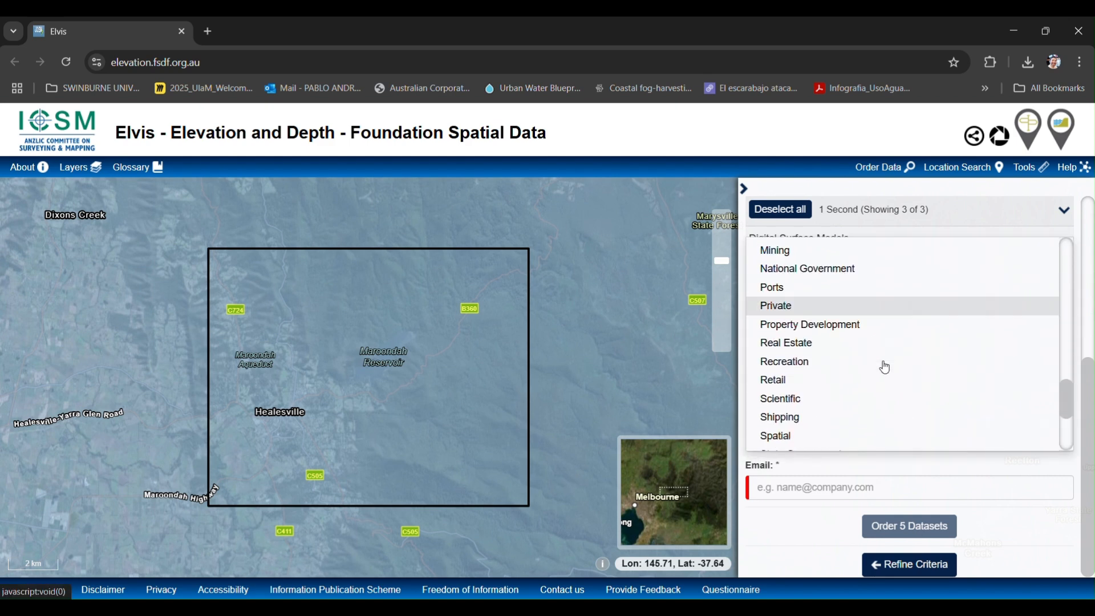
scroll(810, 345, up, 5)
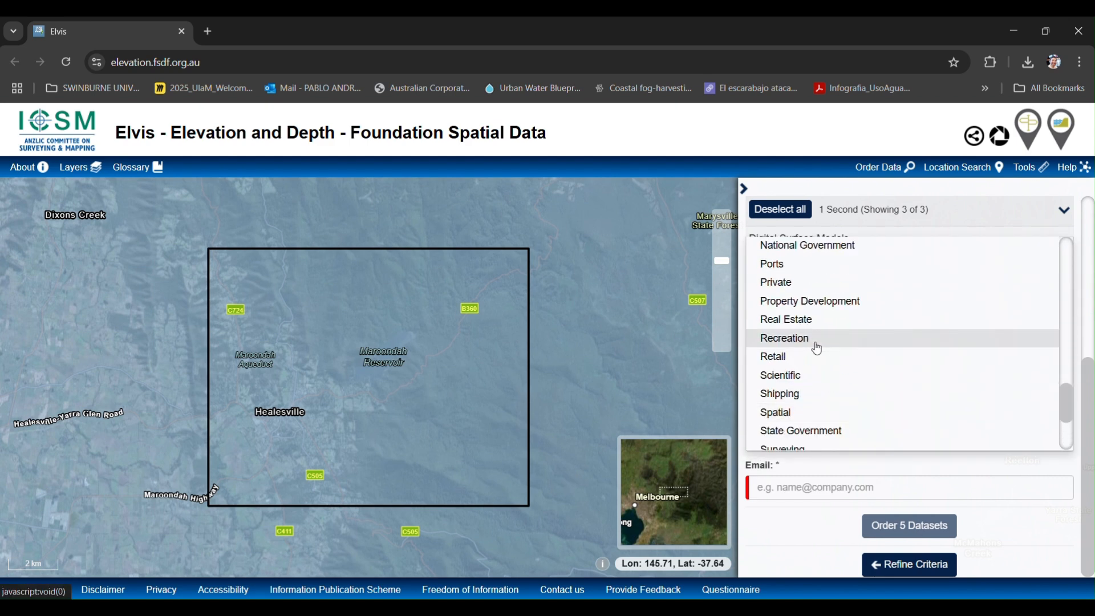
click(808, 352)
Fill in the contact's e-mail, complete the robot check and order the 5 datasets.
click(821, 496)
click(873, 521)
click(822, 464)
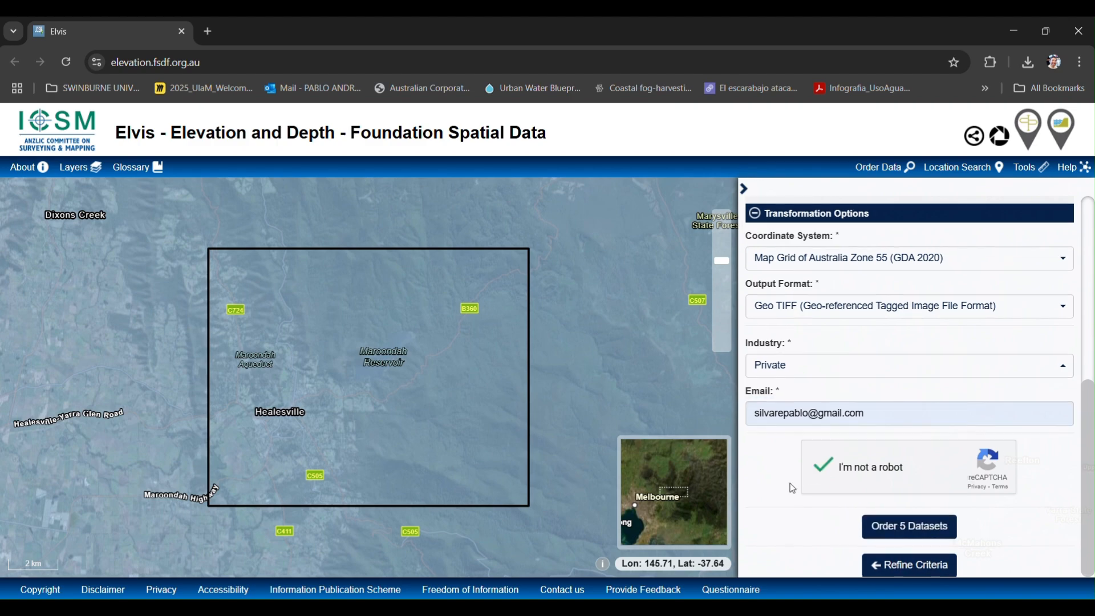
click(923, 523)
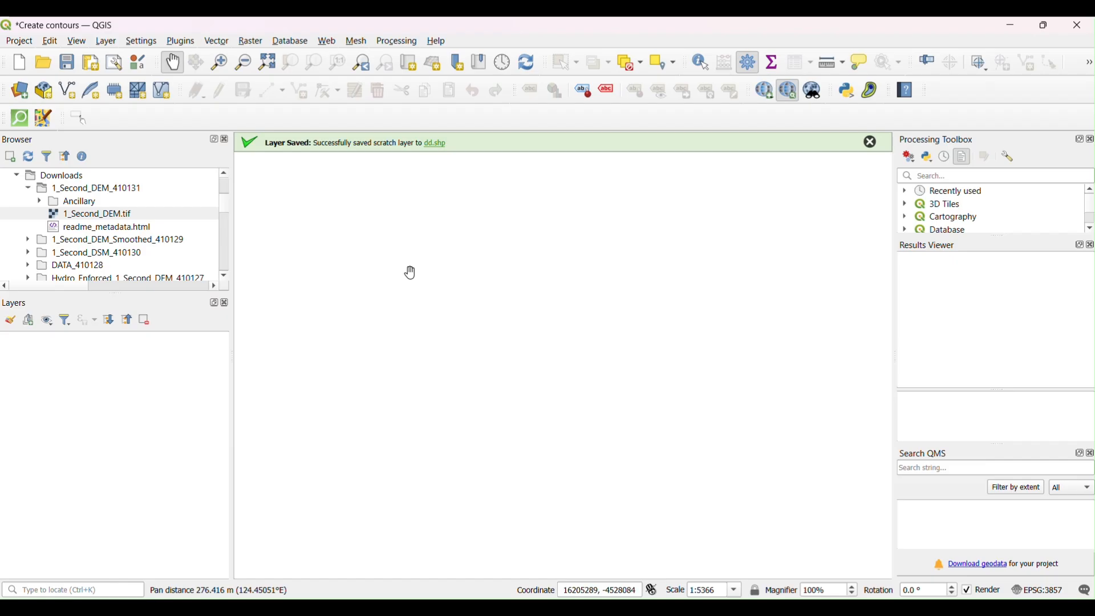
In QGIS, add the OpenStreetMap XYZ tile connection to the project as a base map layer.
click(114, 43)
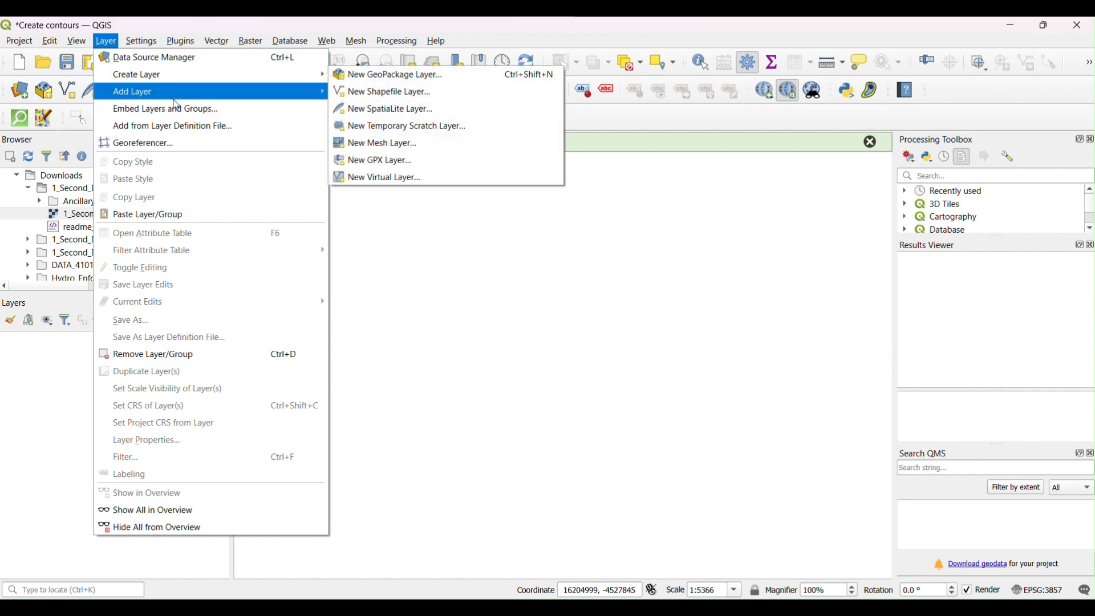
mouse_move(176, 93)
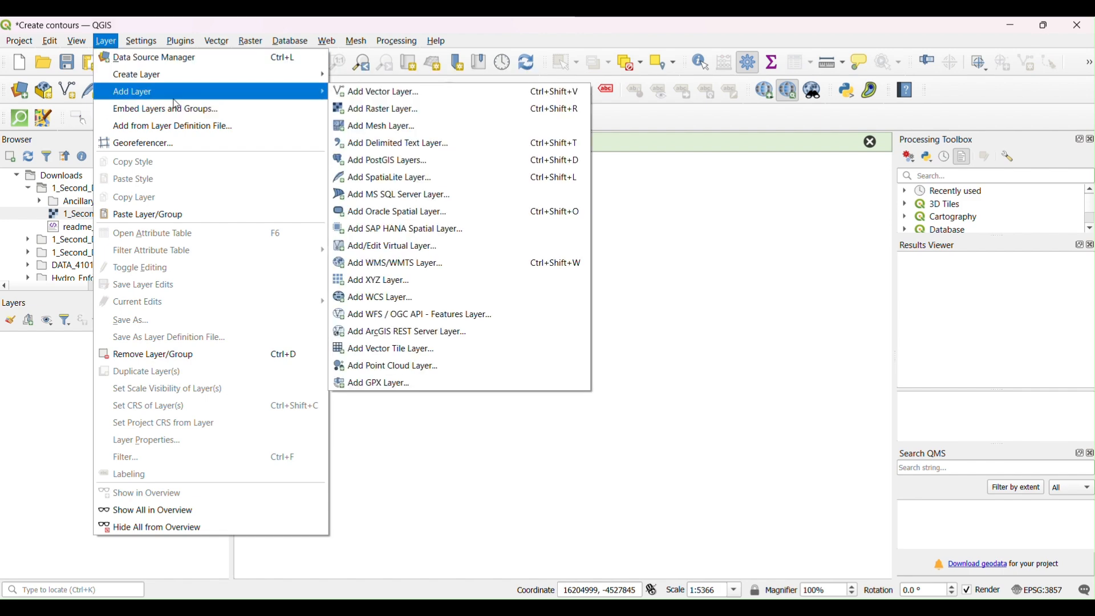
click(427, 285)
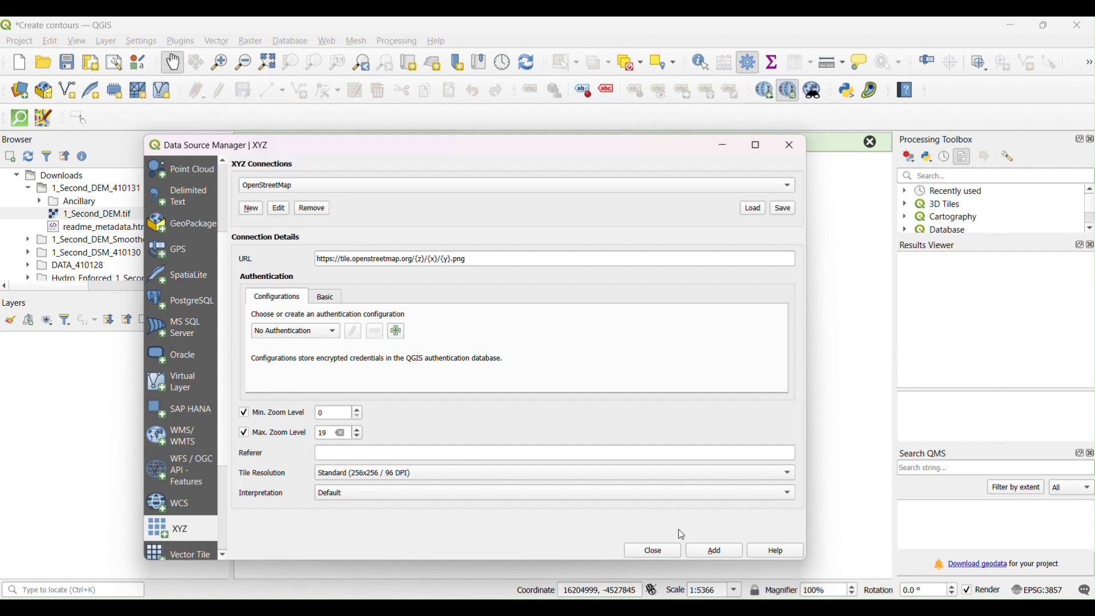
click(716, 556)
click(653, 551)
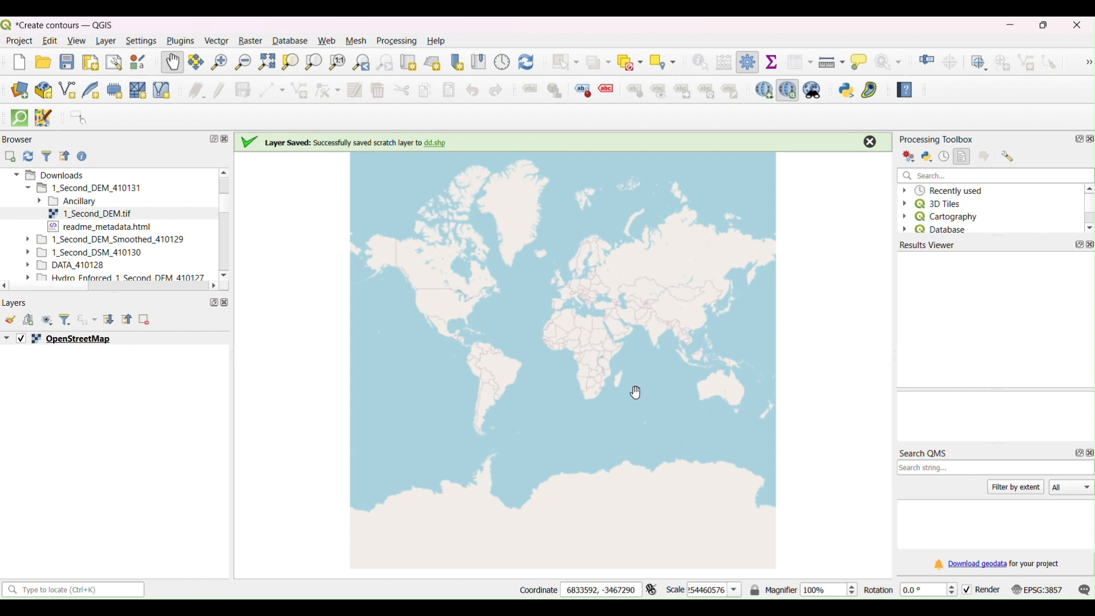
Add 1_Second_DEM.tif from the 1_Second_DEM_410131 download folder to the project and zoom the map to that layer.
scroll(31, 218, up, 1)
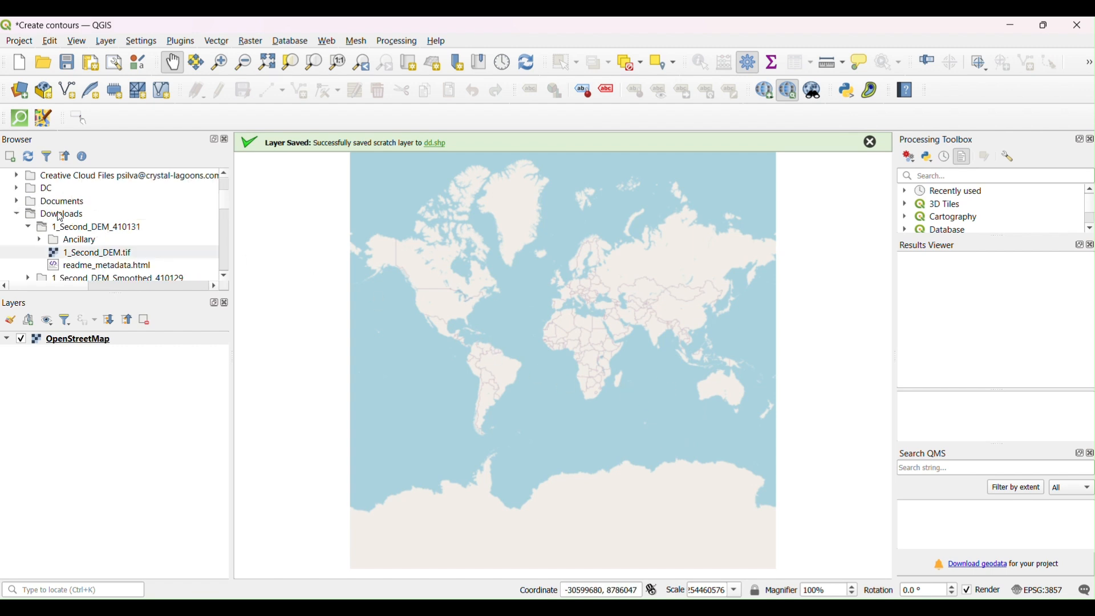
scroll(74, 231, down, 1)
drag(98, 217, 686, 338)
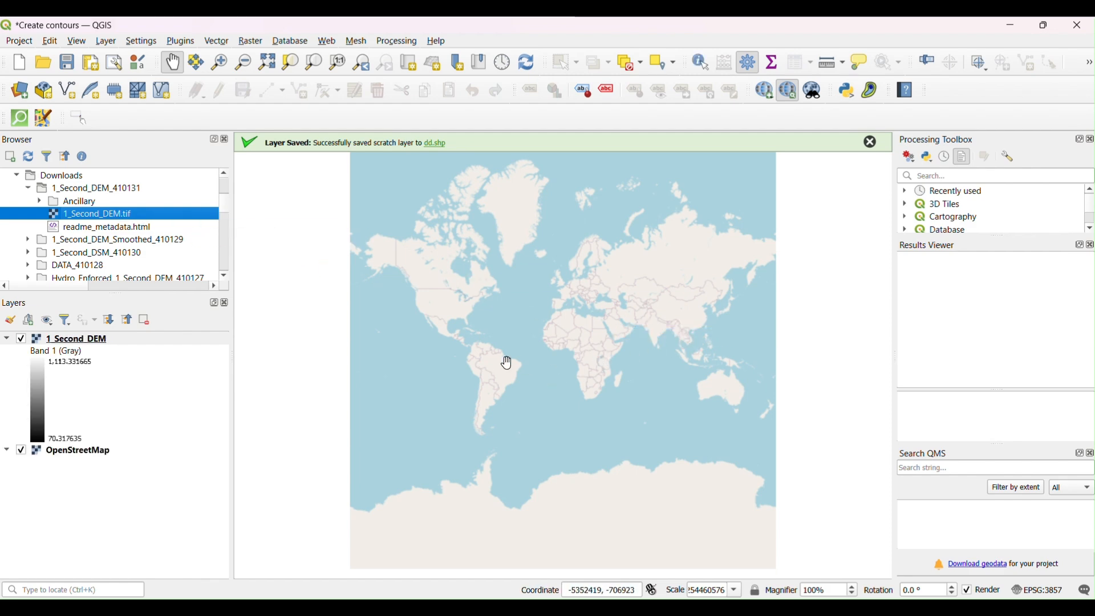
right_click(144, 349)
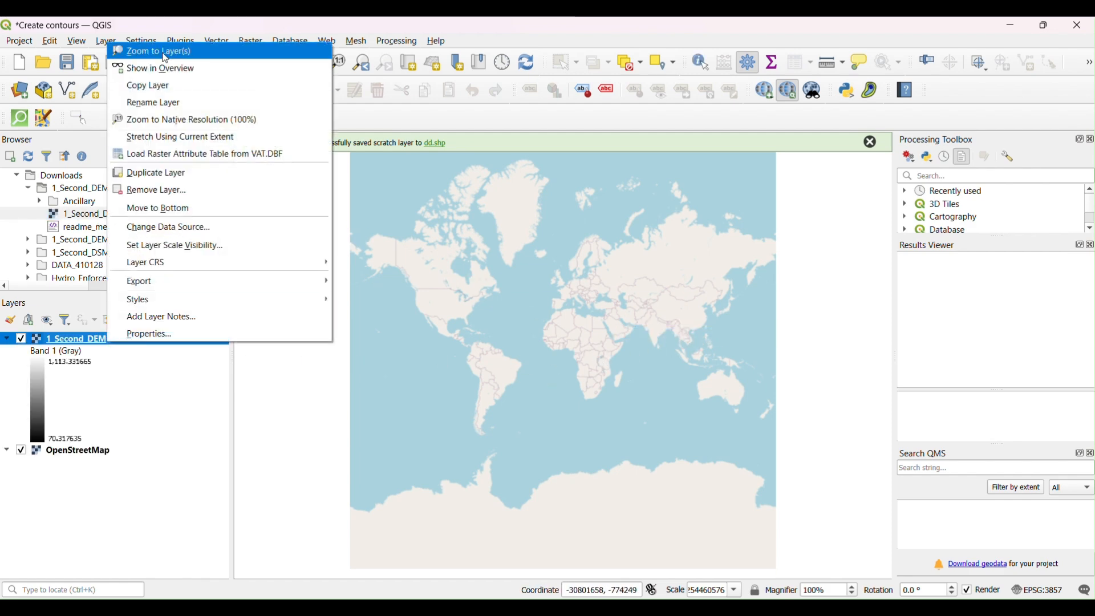
click(169, 57)
scroll(482, 361, down, 1)
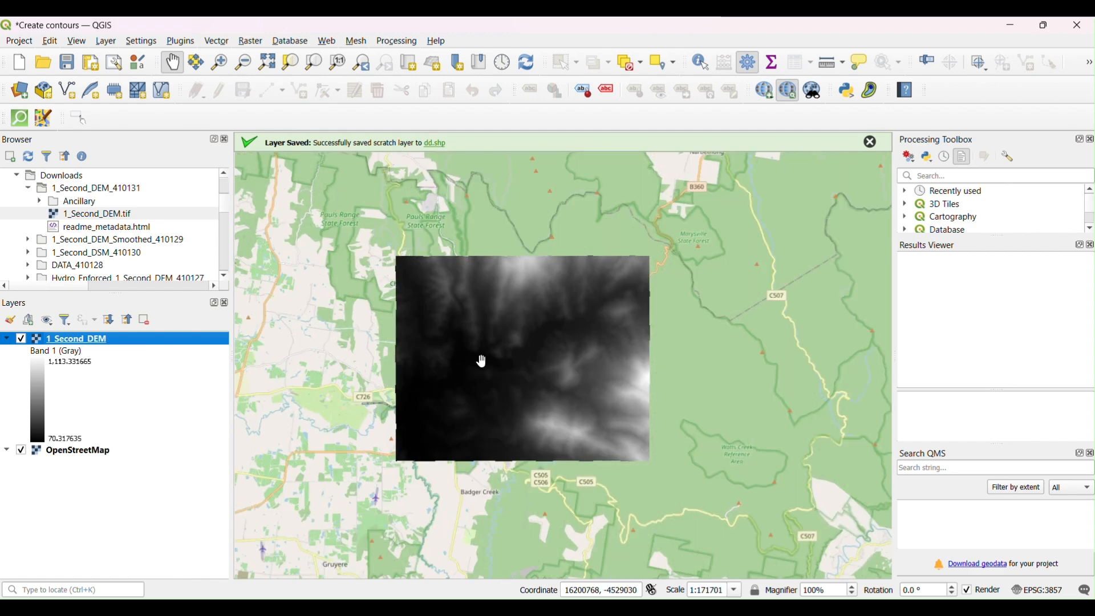
scroll(482, 361, up, 1)
drag(477, 362, 464, 362)
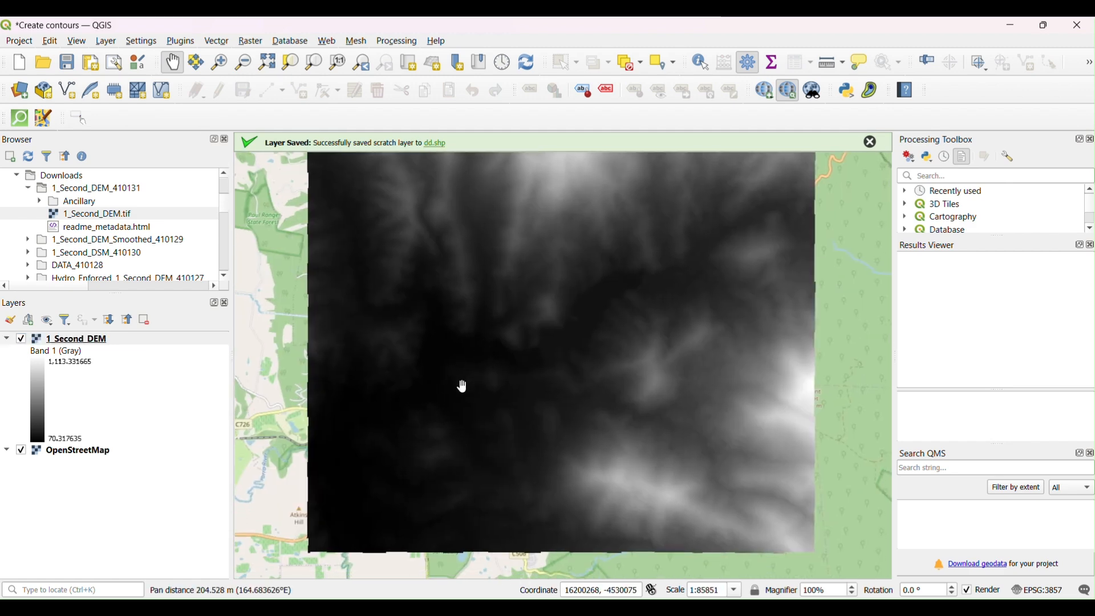
Extract contours from band 1 of 1_Second_DEM at an interval of 10 with the ELEV attribute, saved to a temporary file.
click(86, 339)
click(251, 42)
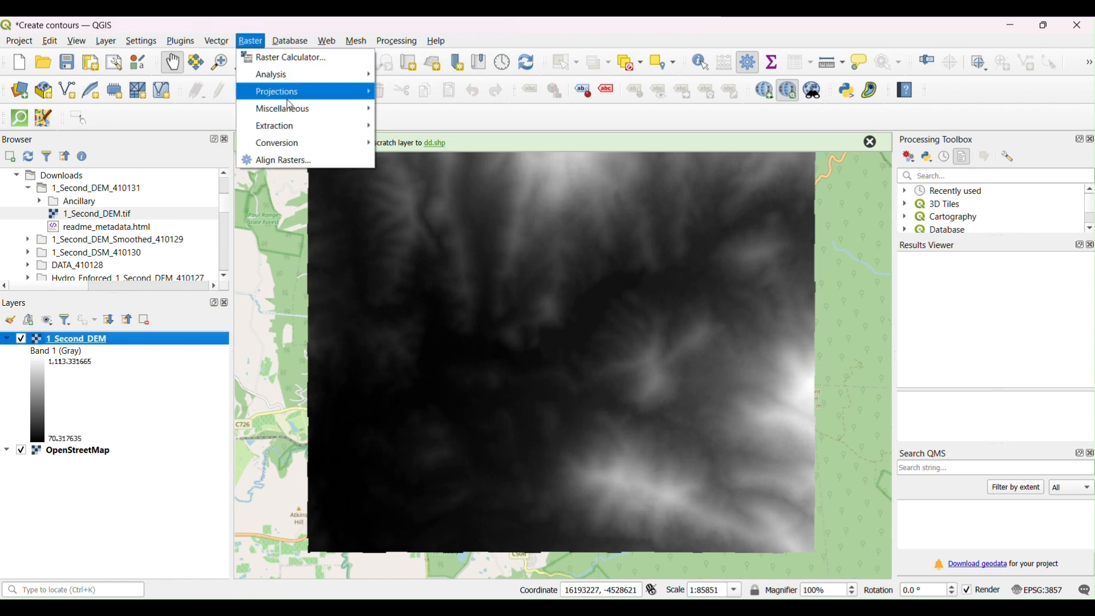
mouse_move(306, 130)
click(453, 162)
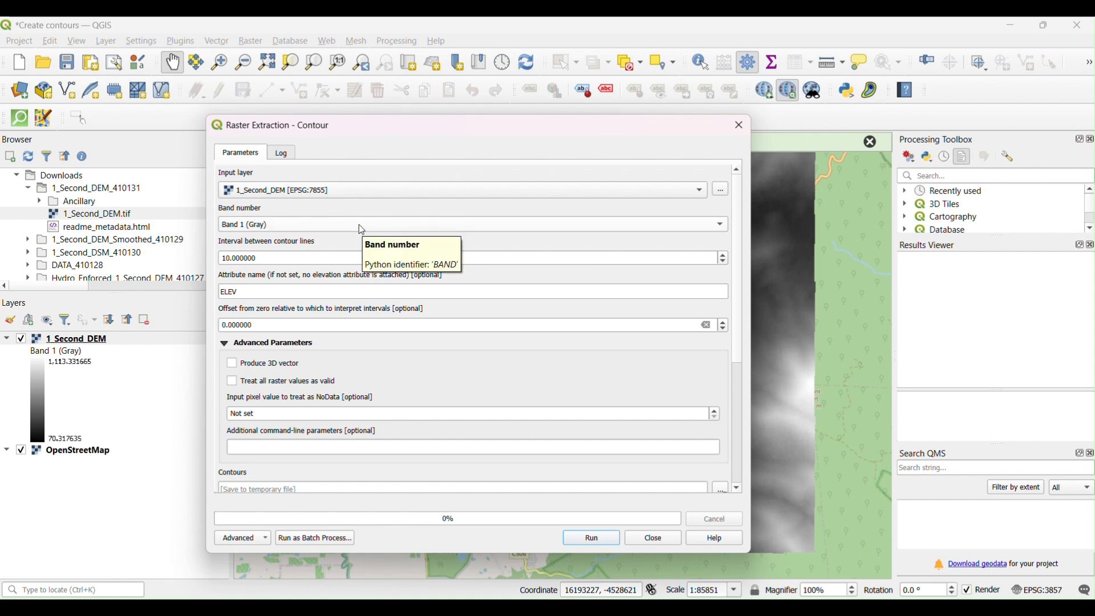
click(572, 298)
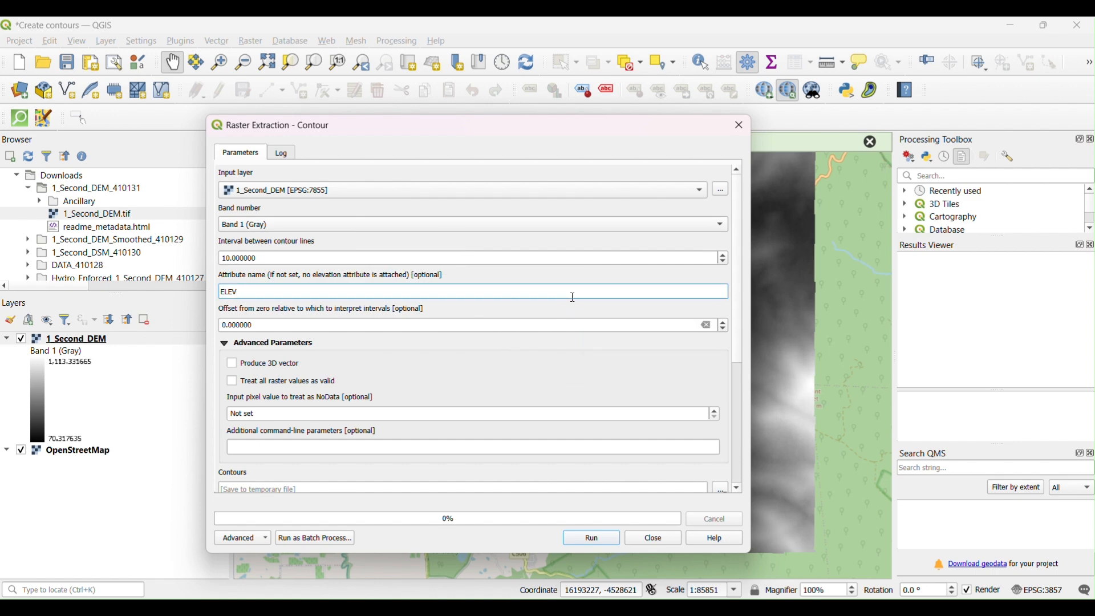
scroll(564, 397, down, 3)
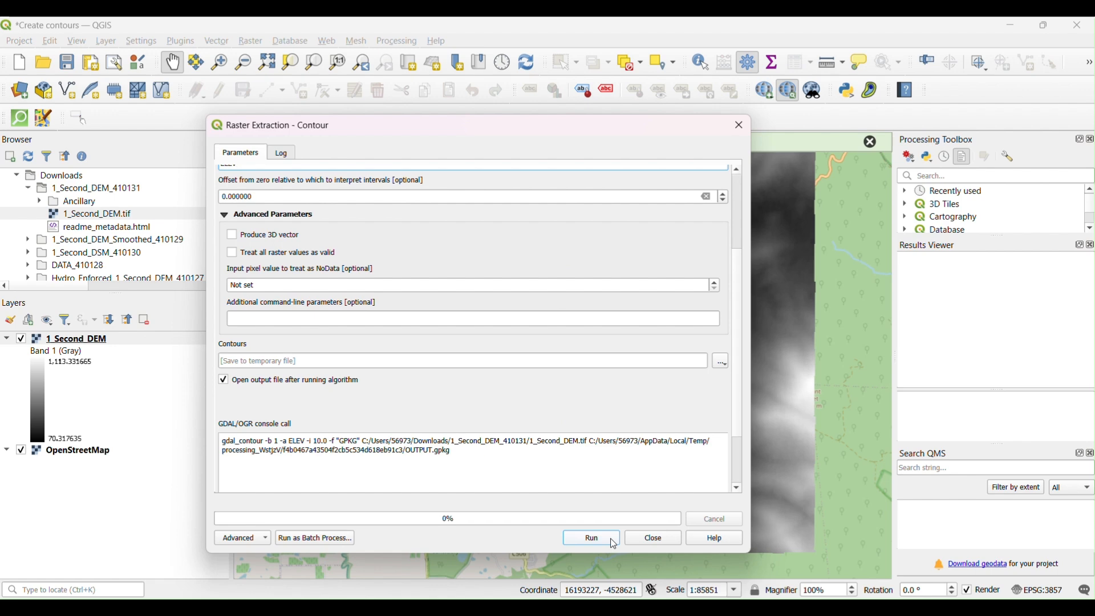
click(594, 543)
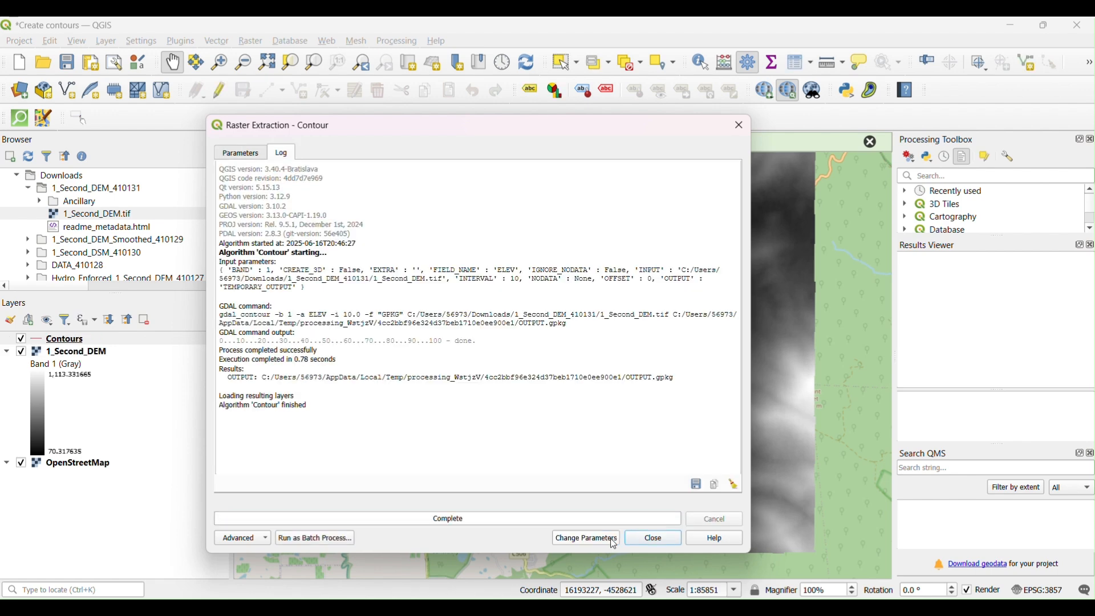
click(643, 542)
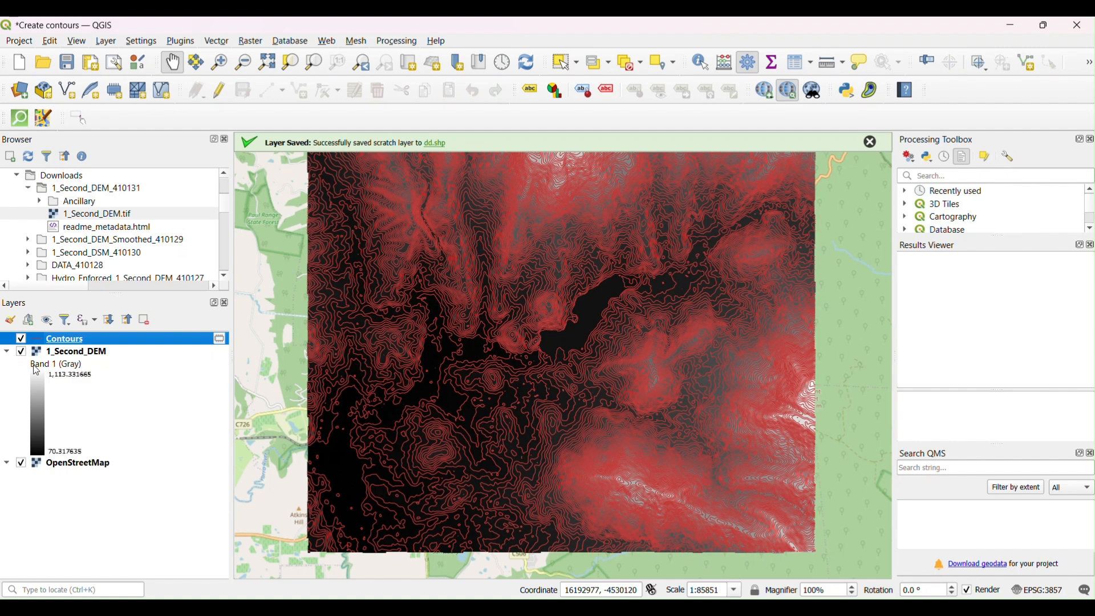
Collapse the legend of the 1_Second_DEM layer and hide that layer, keeping the Contours layer displayed.
click(7, 354)
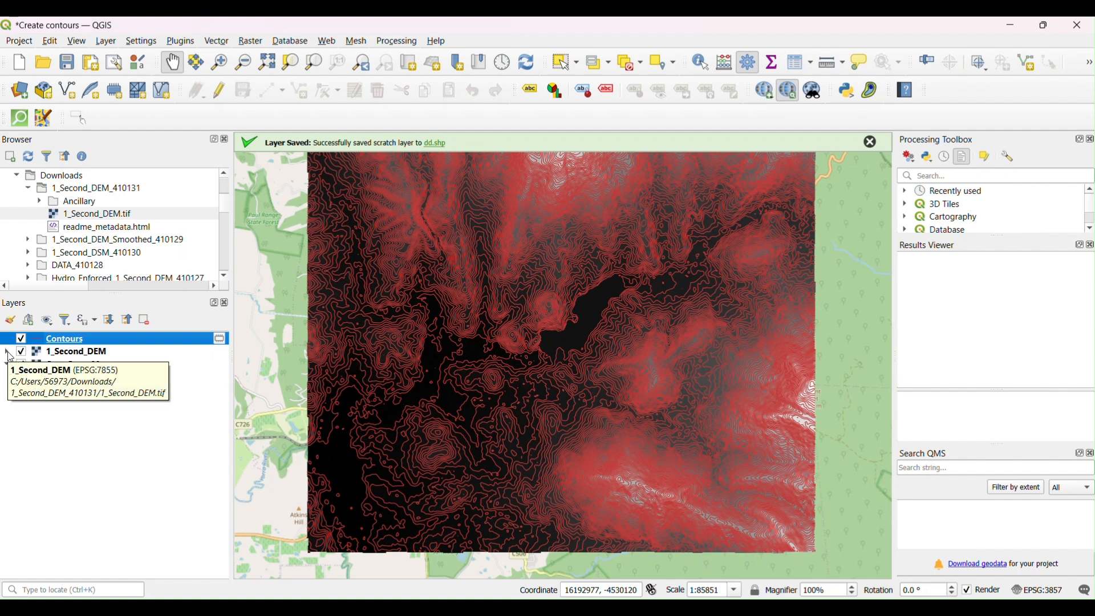
click(22, 340)
click(21, 340)
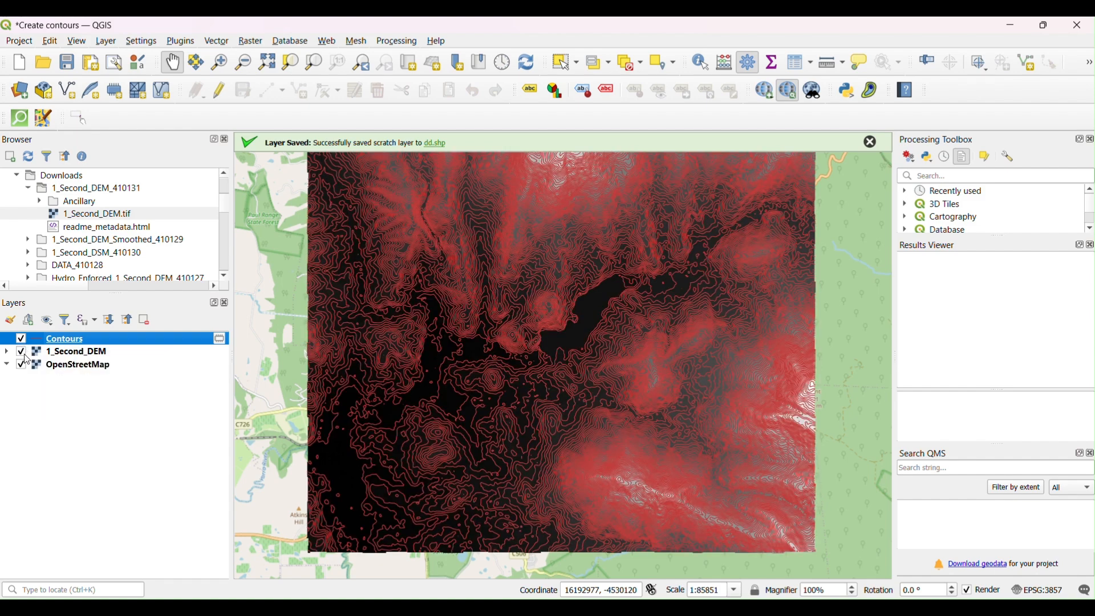
click(21, 354)
click(22, 341)
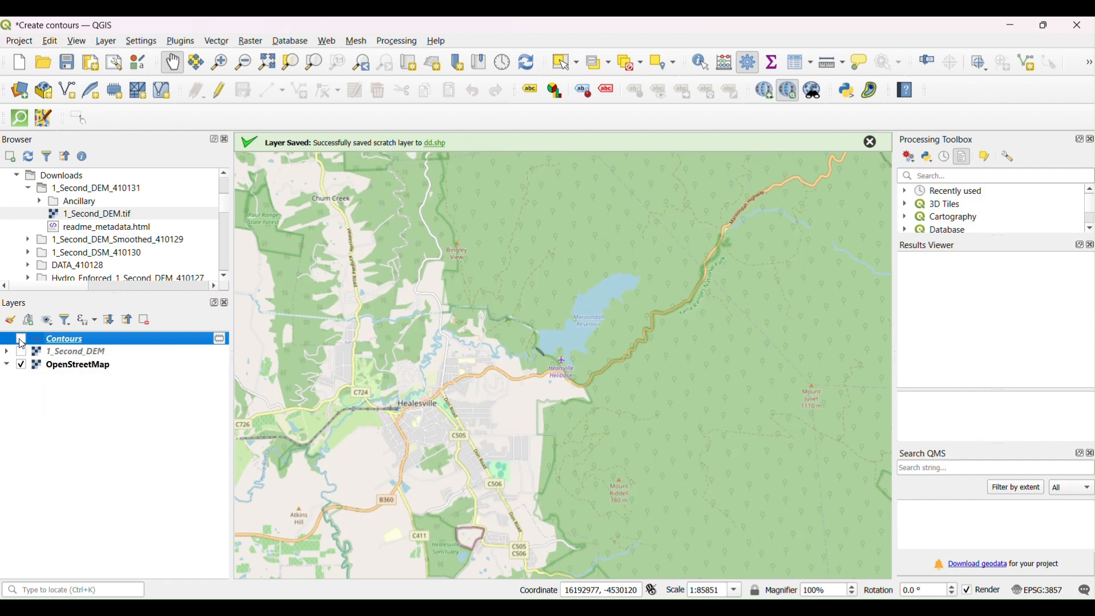
click(22, 341)
Set the global opacity of the OpenStreetMap layer to 50 %.
click(26, 365)
right_click(118, 368)
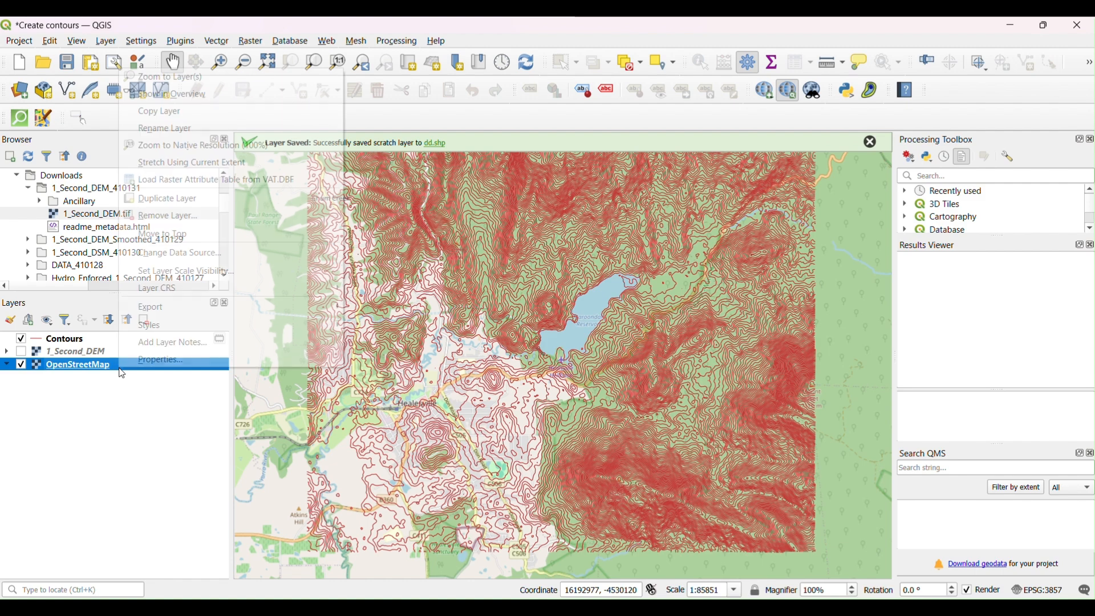
click(149, 372)
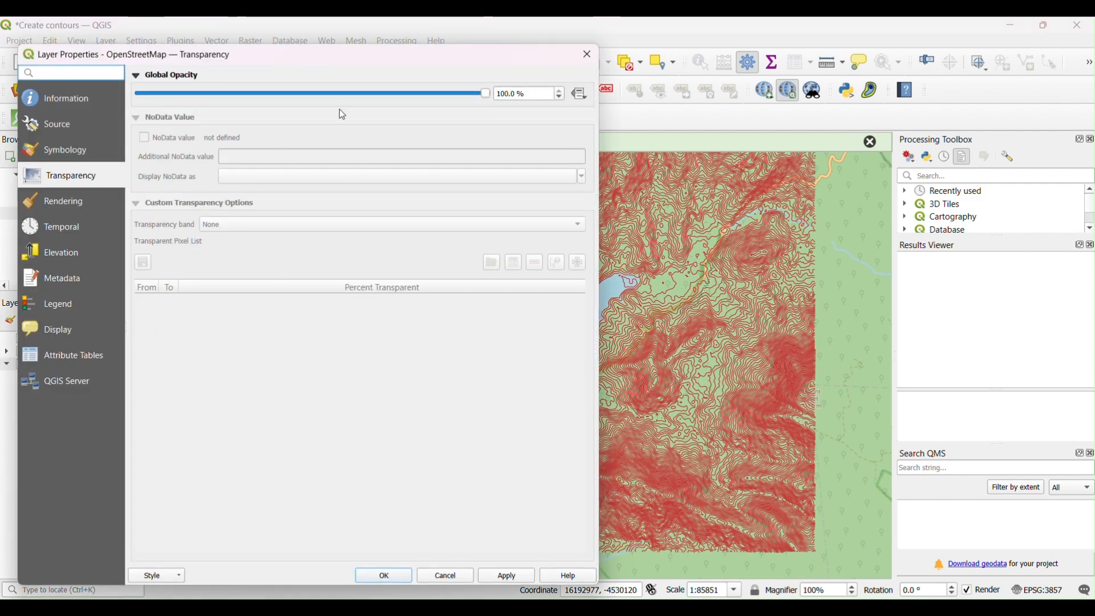
click(545, 93)
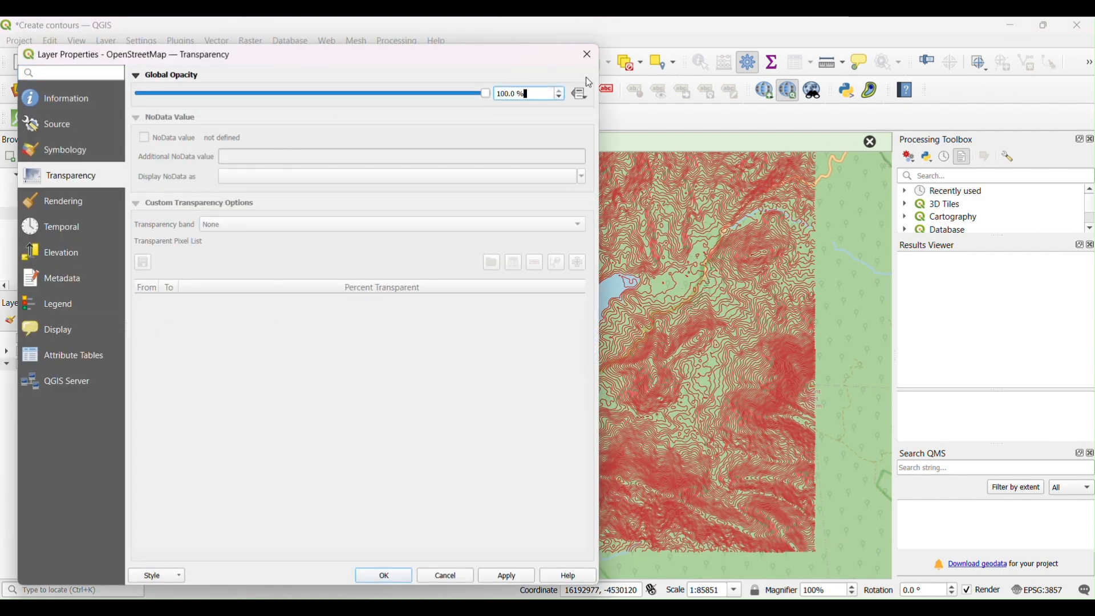
drag(533, 93, 468, 98)
text(50)
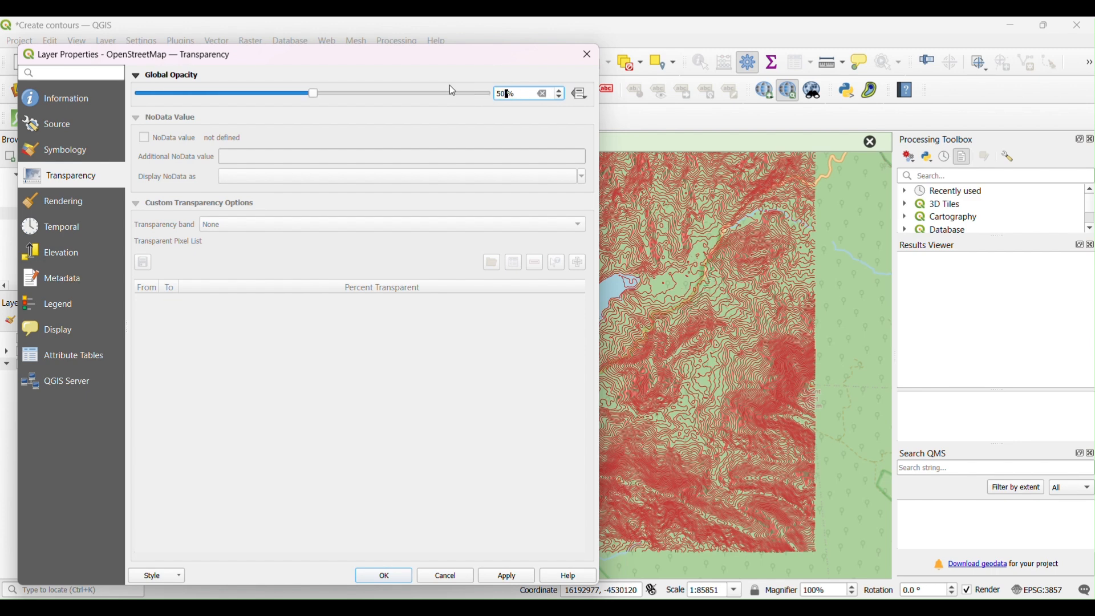
click(509, 577)
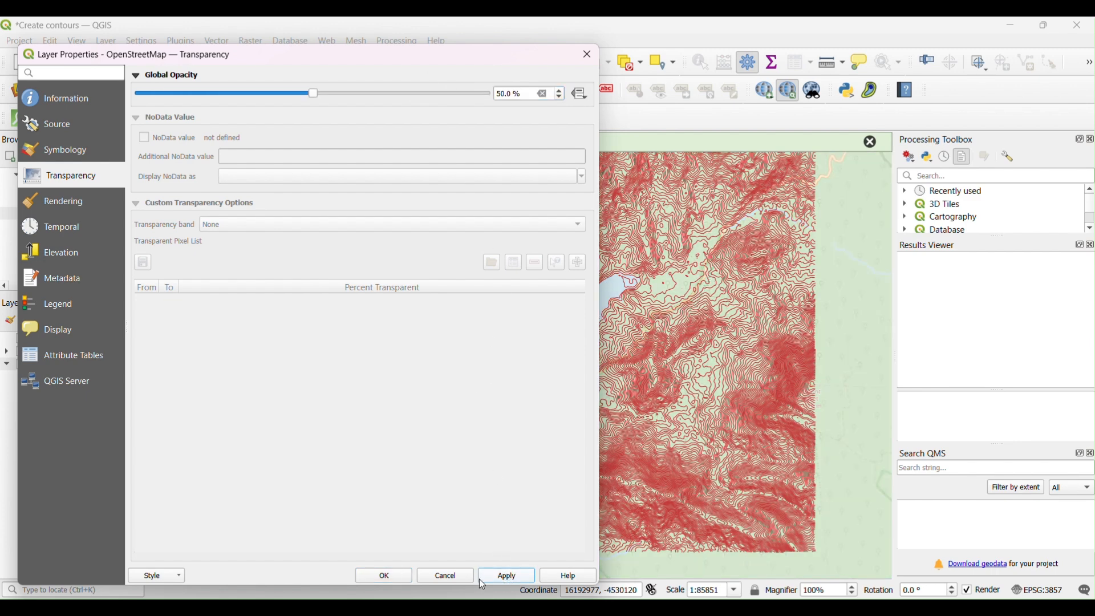
click(408, 576)
Change the line colour of the Contours layer to black (#000000).
click(86, 341)
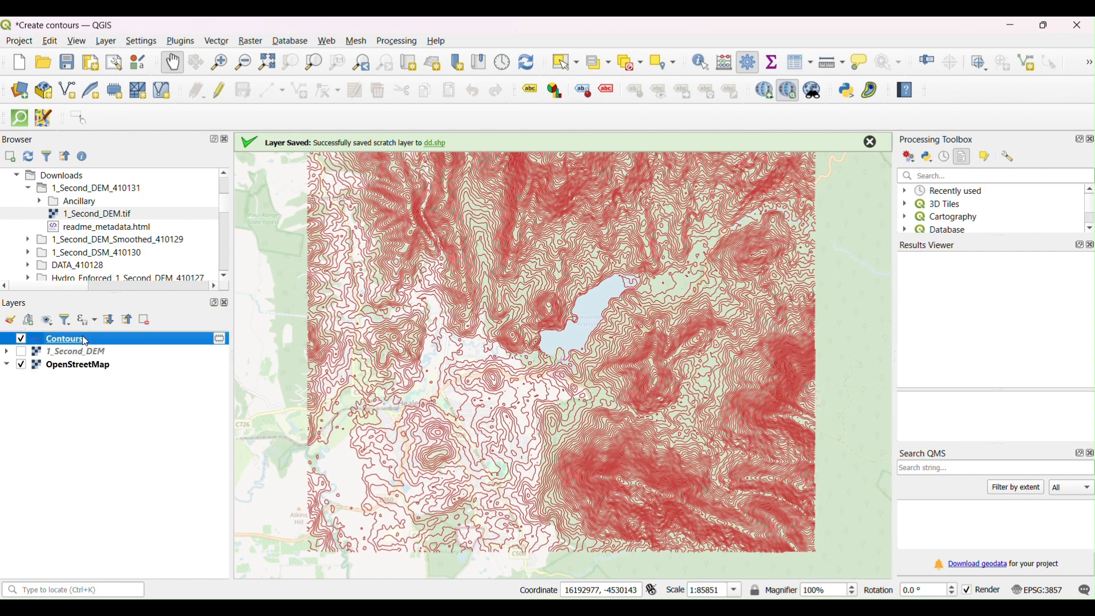
double_click(86, 341)
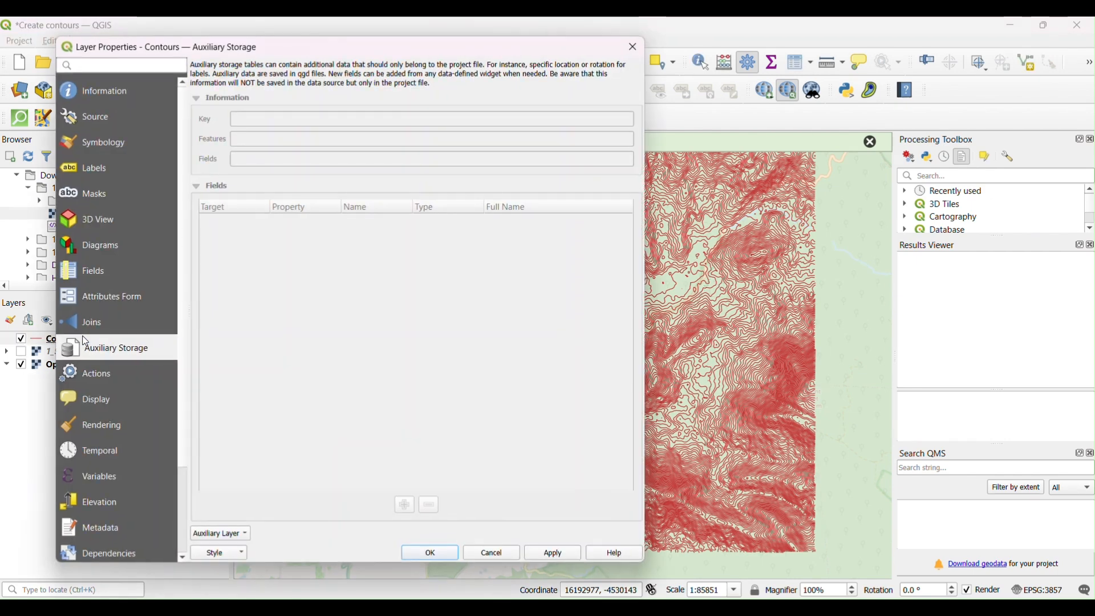
click(117, 143)
click(254, 192)
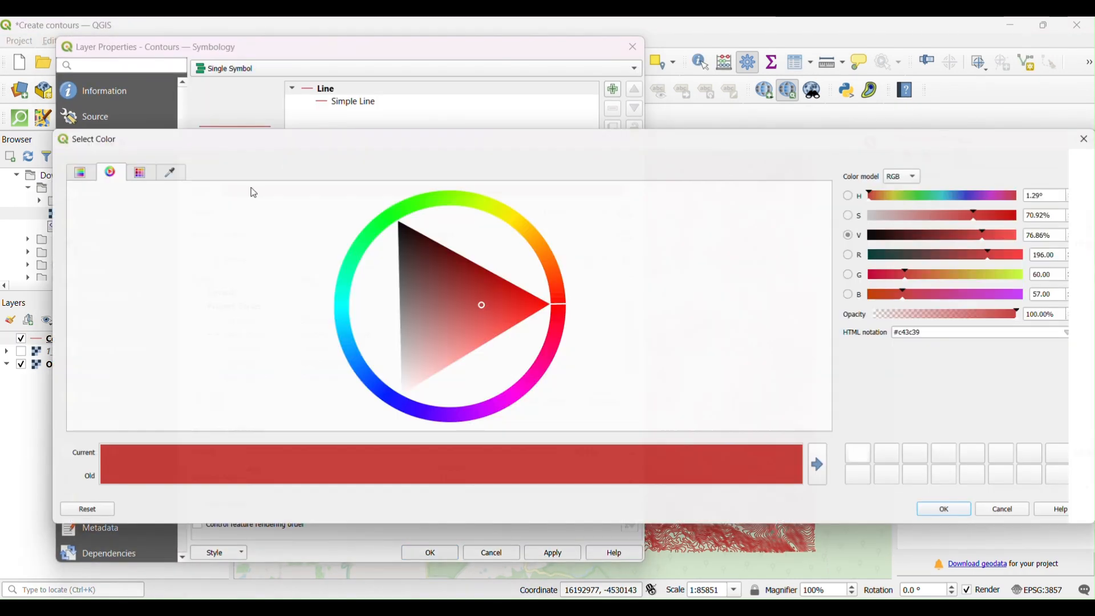
drag(437, 280, 392, 218)
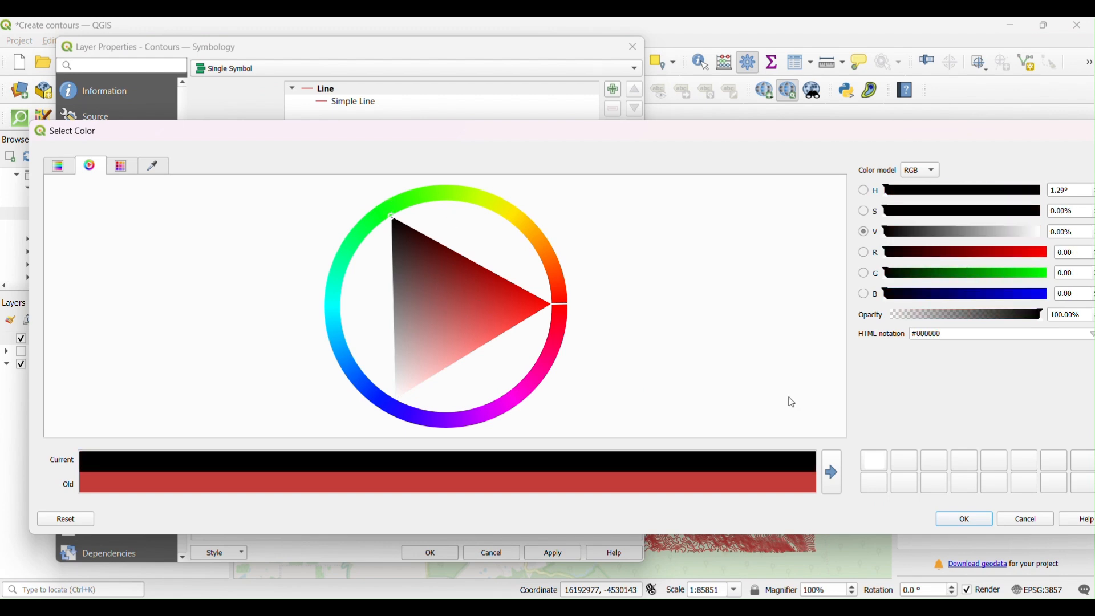
click(968, 522)
click(561, 554)
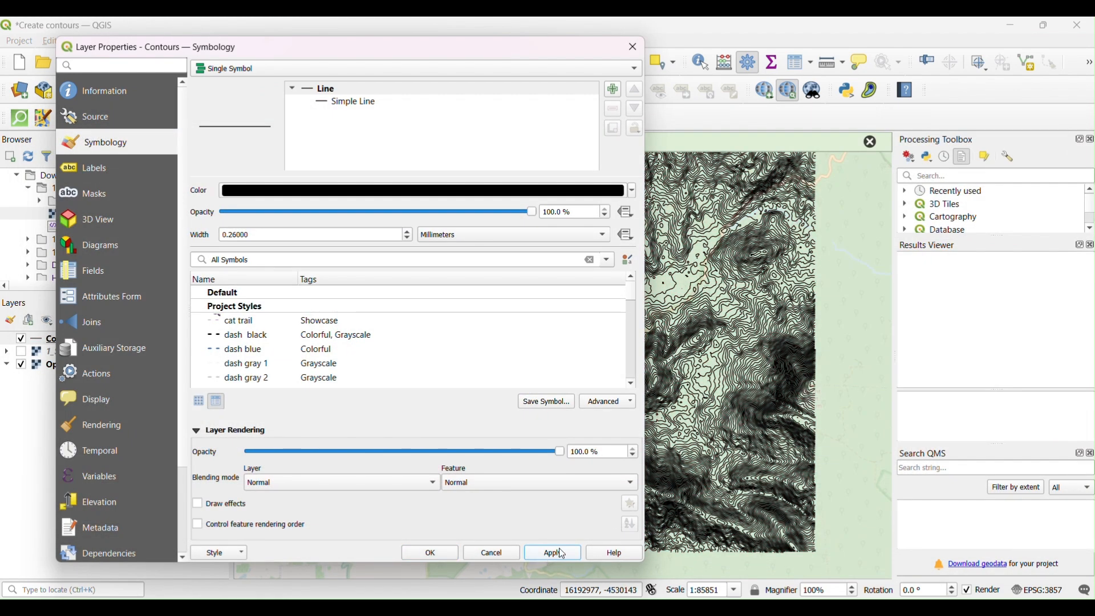
click(456, 554)
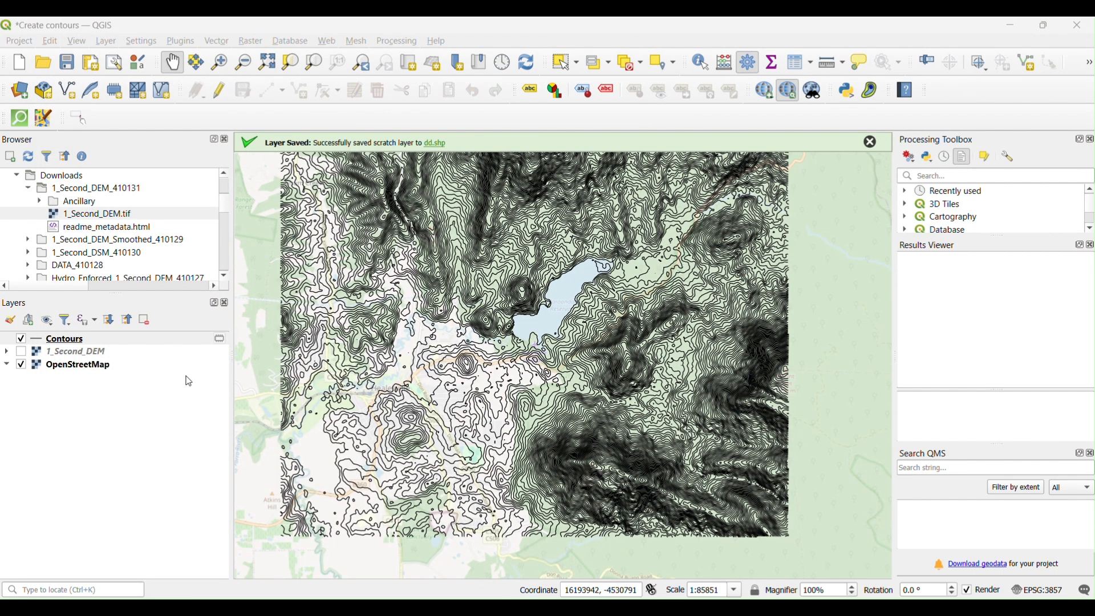
Turn on single labels for the Contours layer, using the ELEV field as the label value.
right_click(86, 344)
click(137, 383)
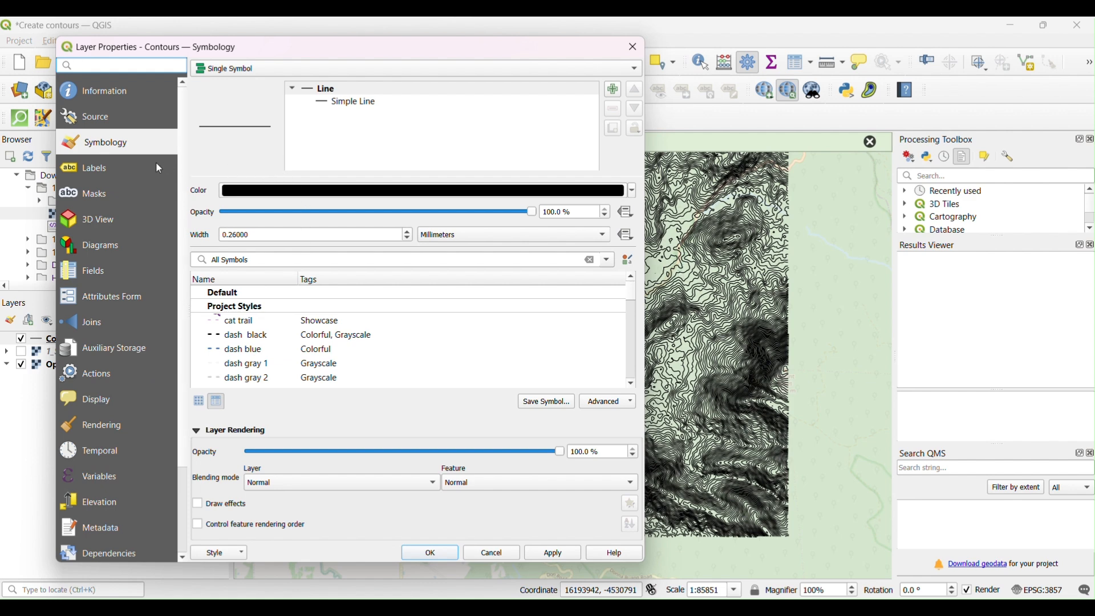
click(128, 172)
click(265, 63)
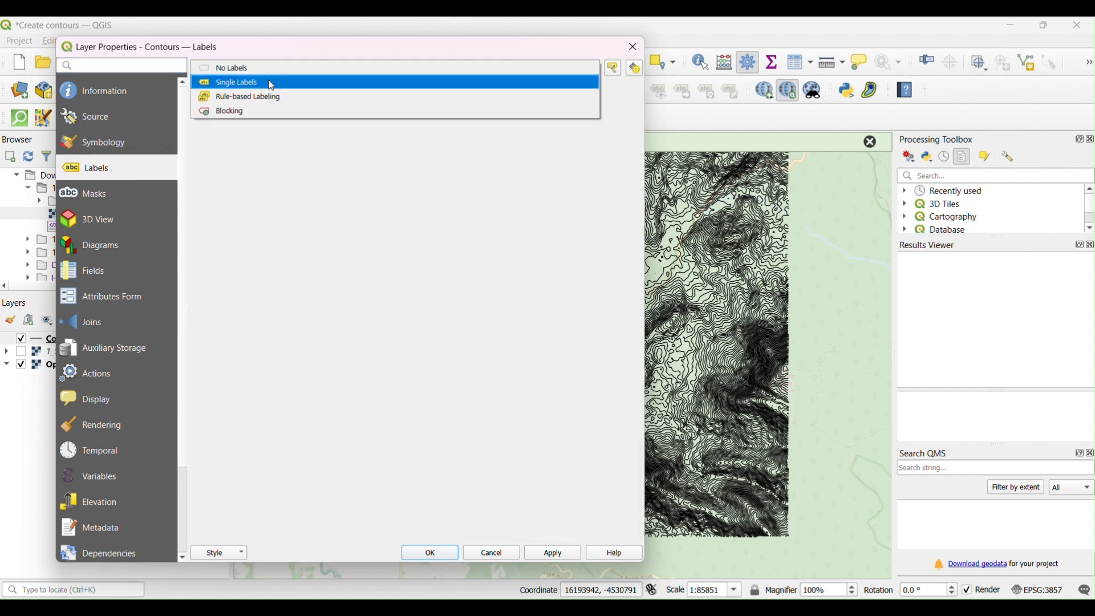
click(269, 81)
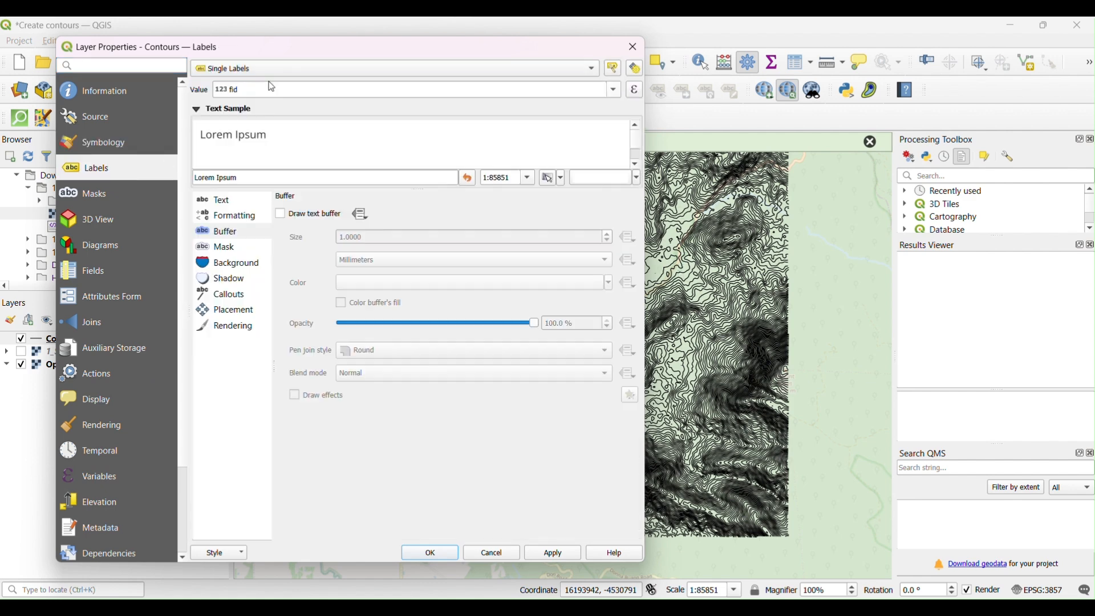
click(616, 90)
click(505, 139)
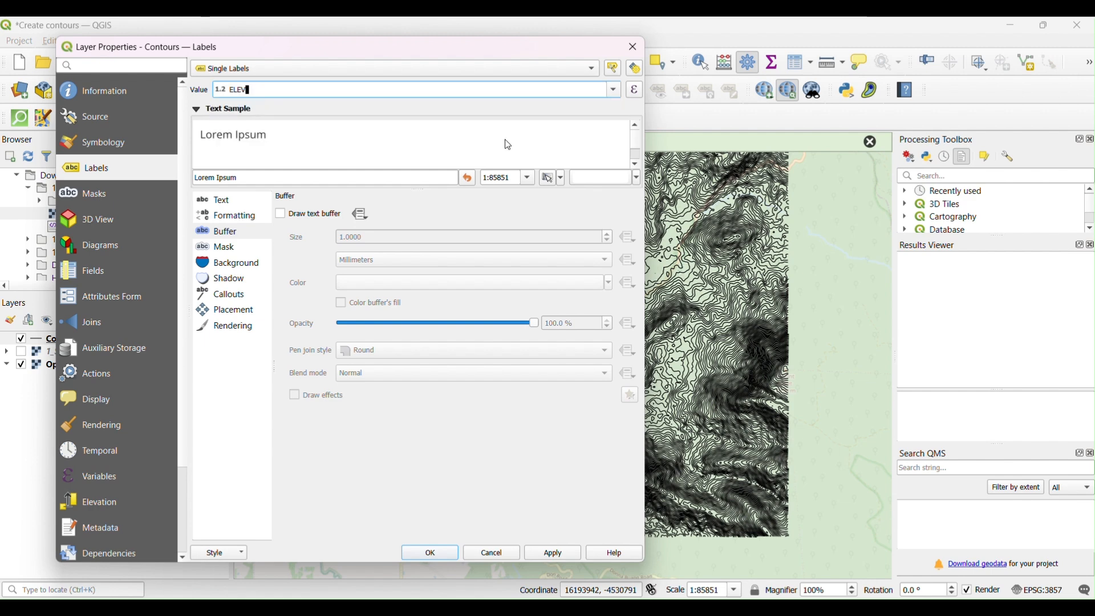
click(555, 556)
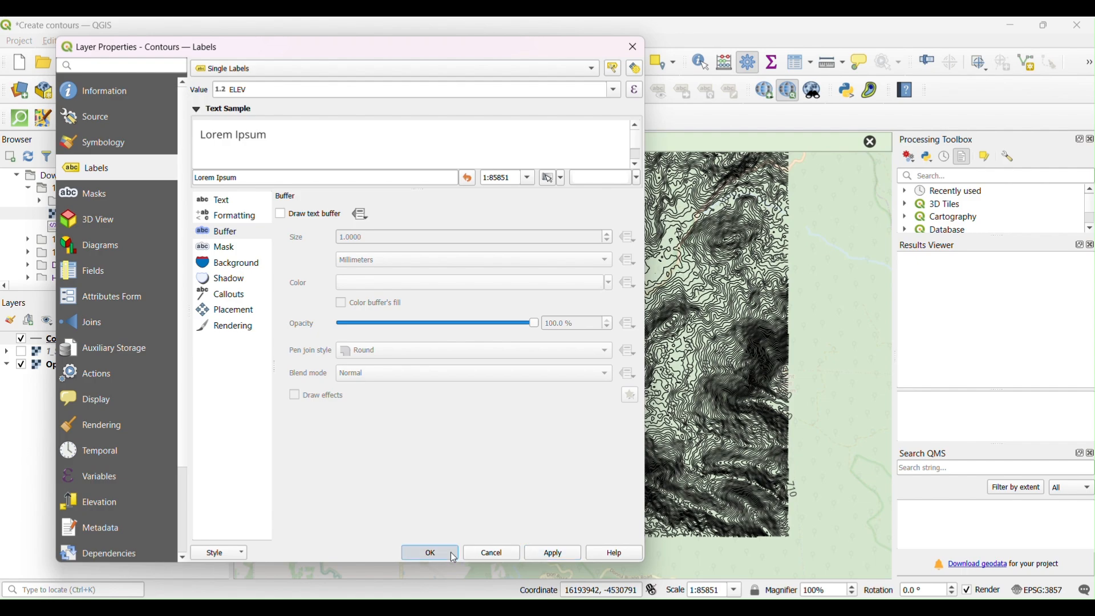
click(430, 554)
Enable a text buffer around the elevation labels of the Contours layer.
scroll(598, 308, up, 2)
scroll(552, 317, up, 1)
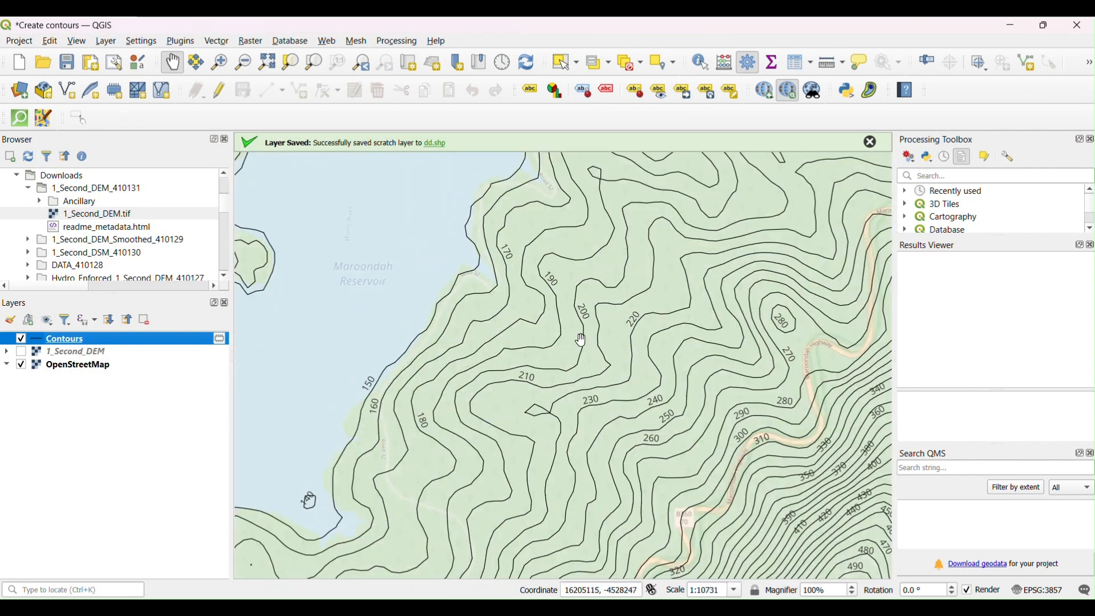
drag(598, 357, 549, 337)
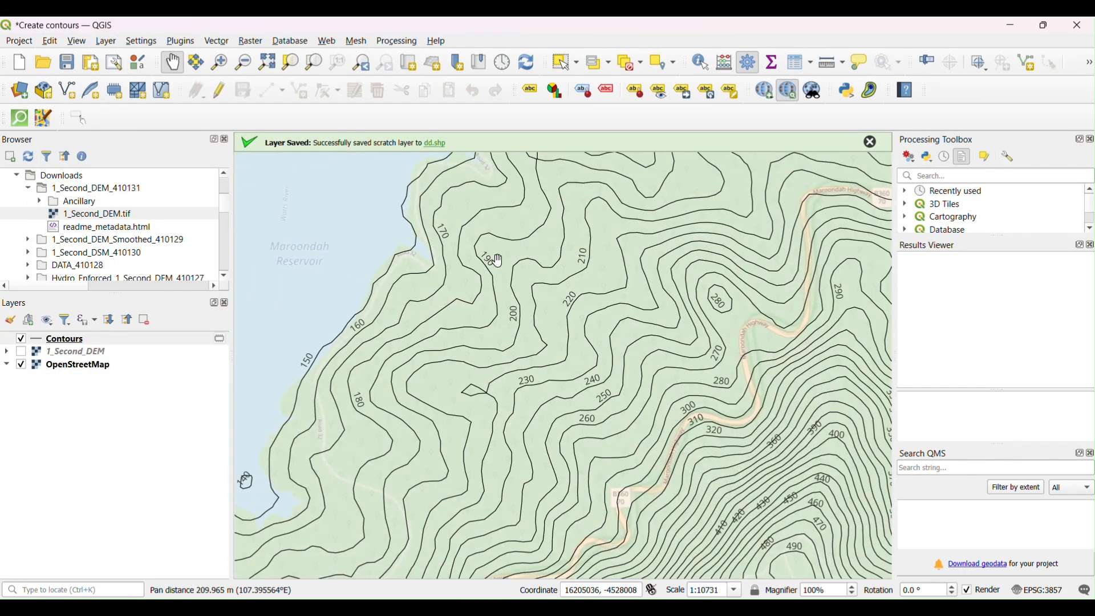
click(62, 342)
right_click(61, 341)
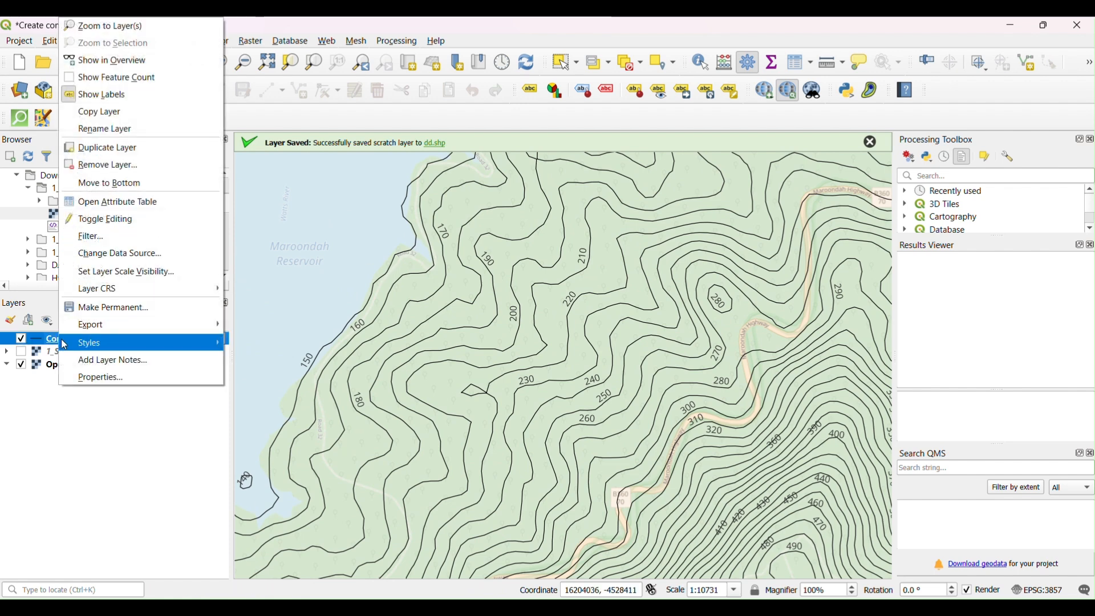
click(108, 377)
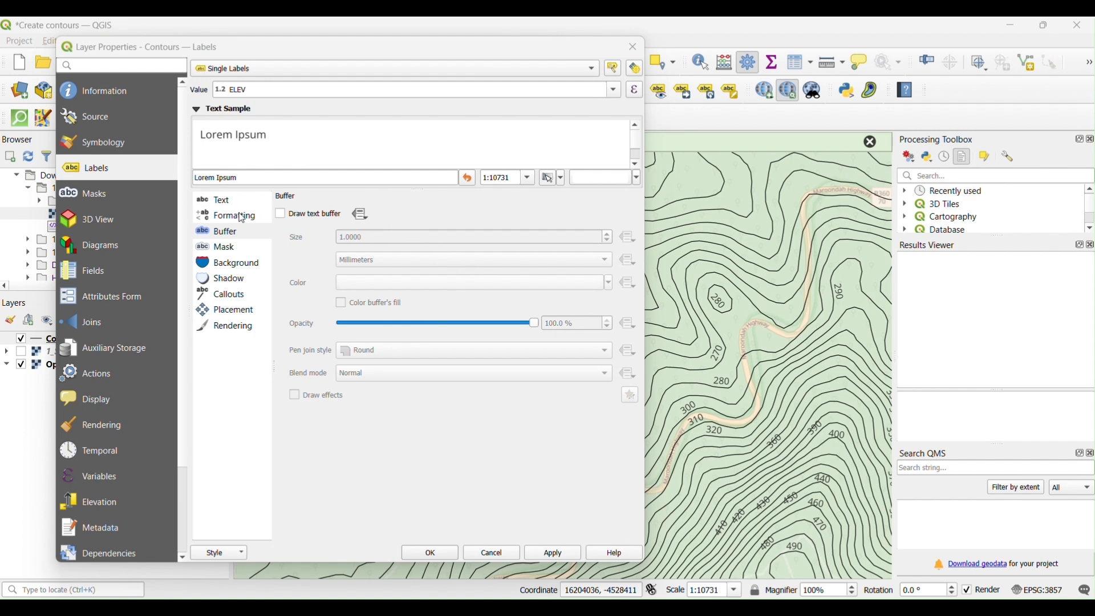
click(252, 238)
click(293, 219)
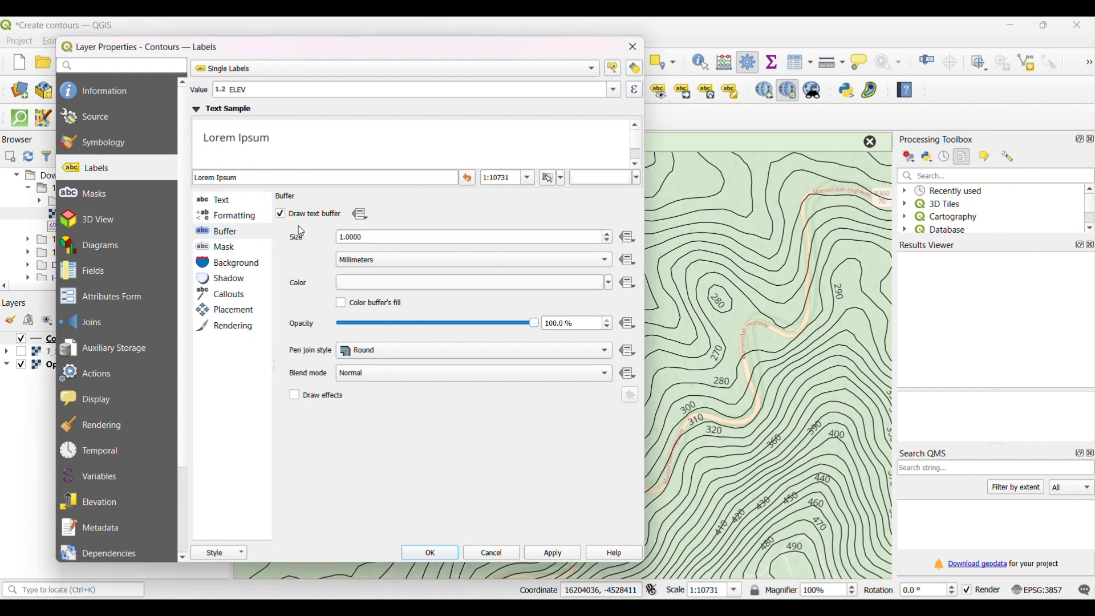
click(559, 555)
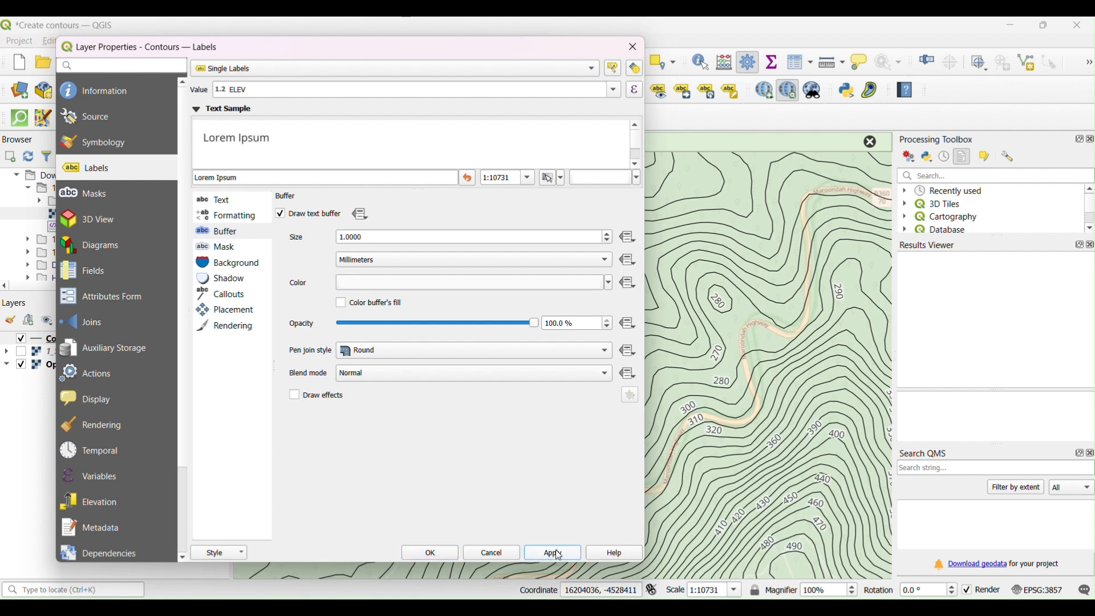
Set the contour label placement to allow only the On line position instead of Above line.
click(249, 313)
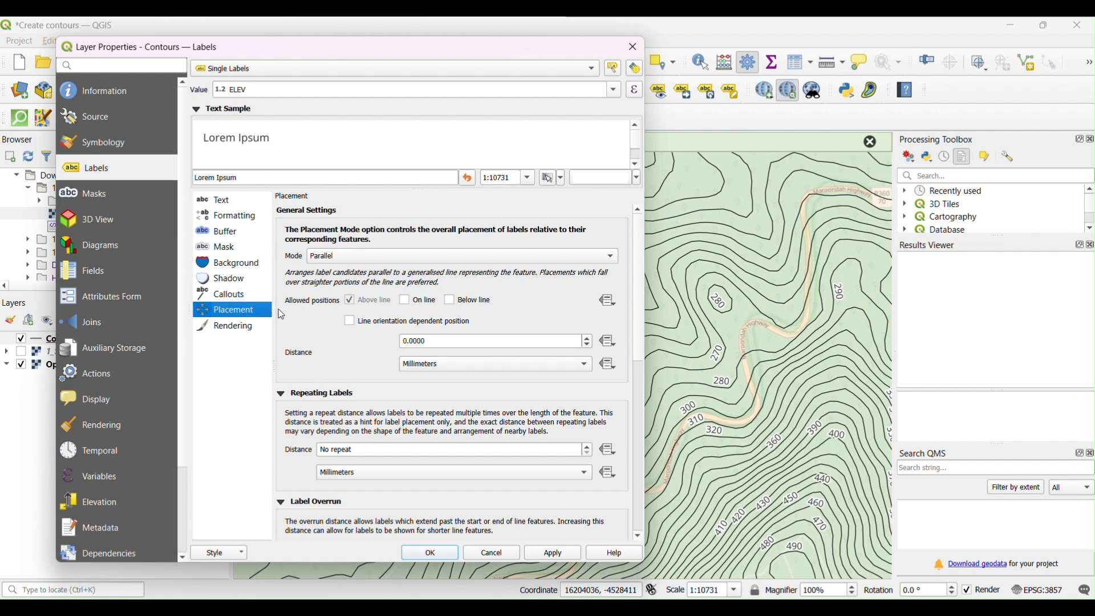
click(405, 304)
click(371, 303)
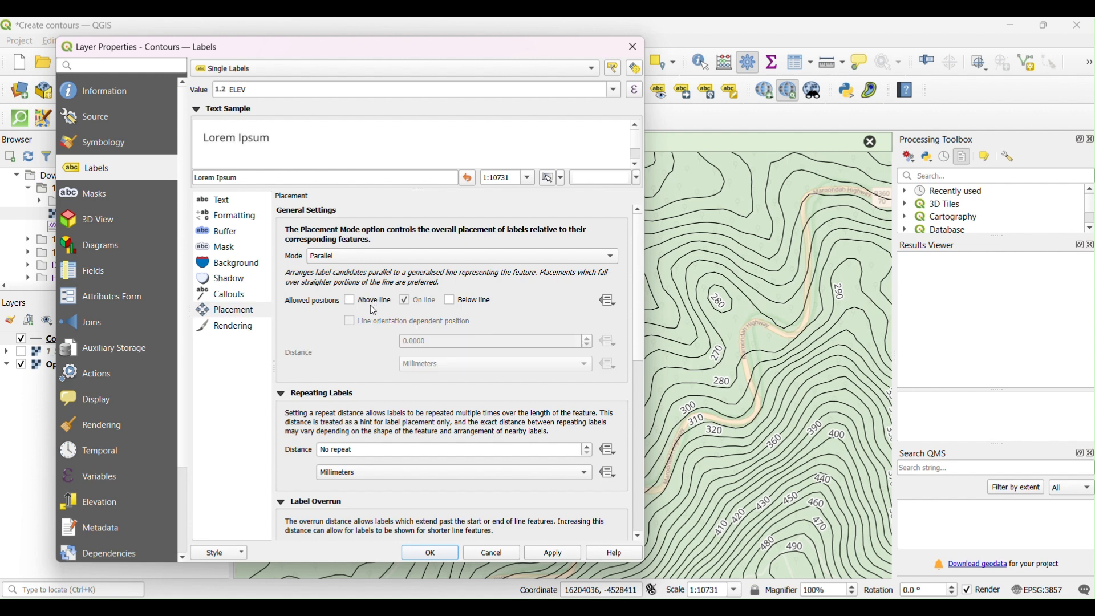
click(540, 557)
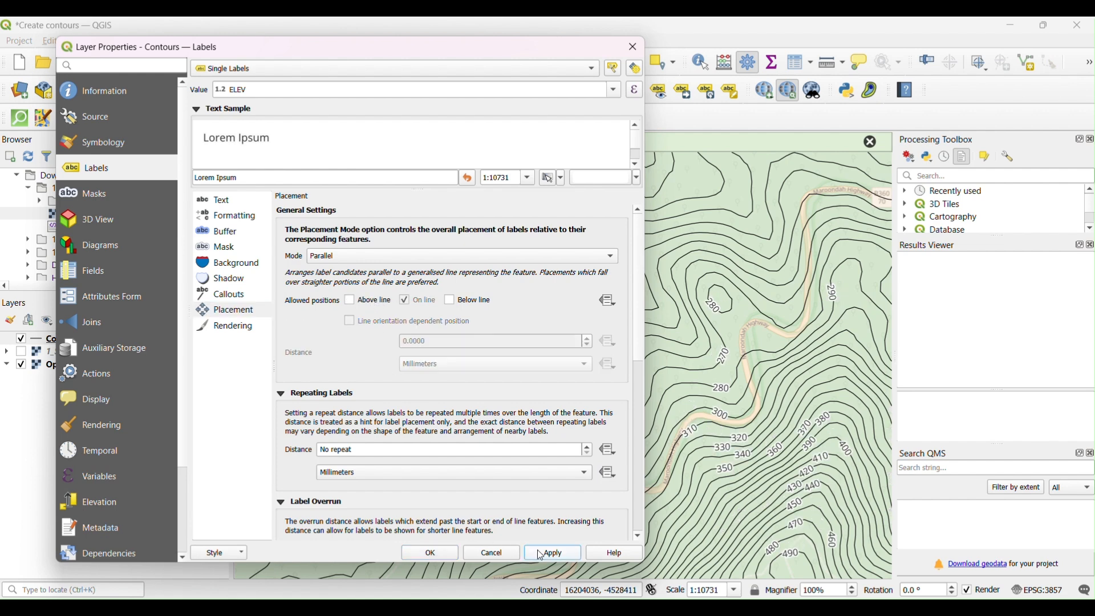
Set the contour labels' buffer size to 2 millimetres and accept the layer properties.
click(239, 235)
drag(360, 235, 317, 245)
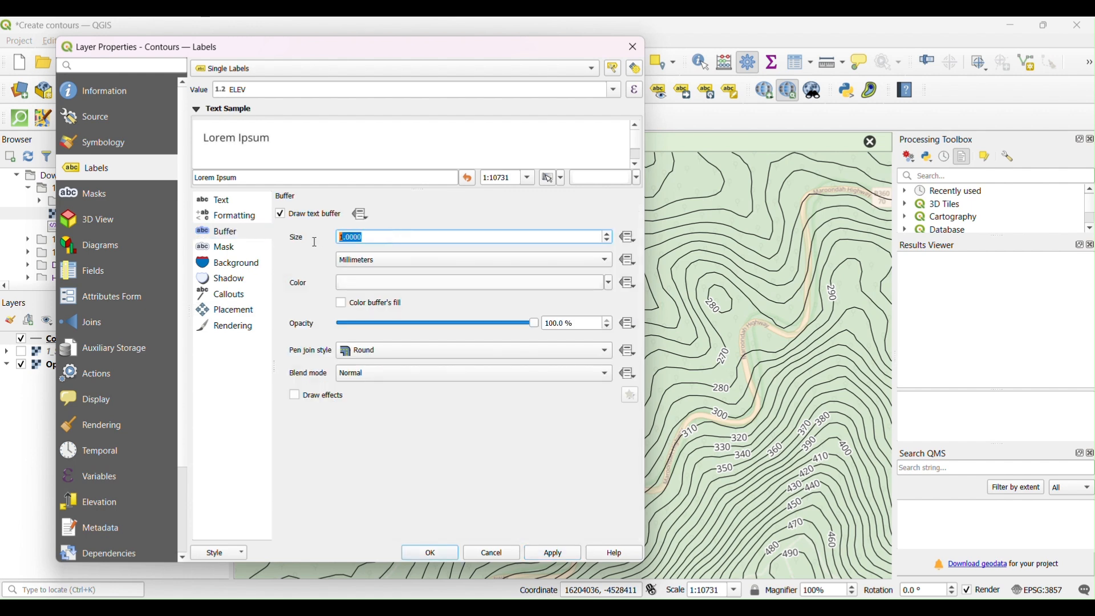
text(2)
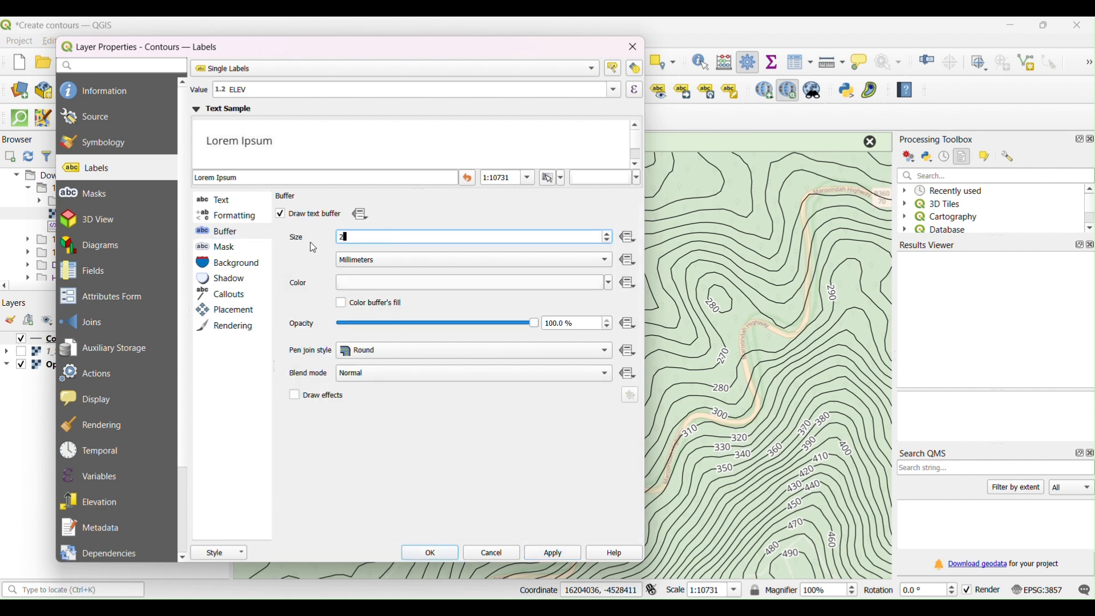
click(554, 556)
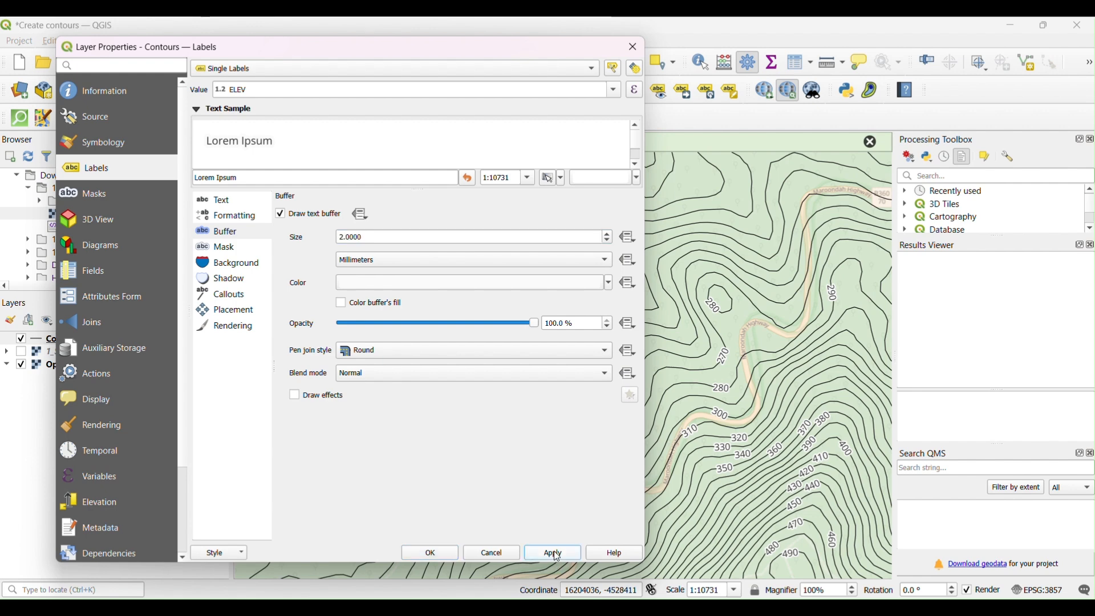
click(237, 201)
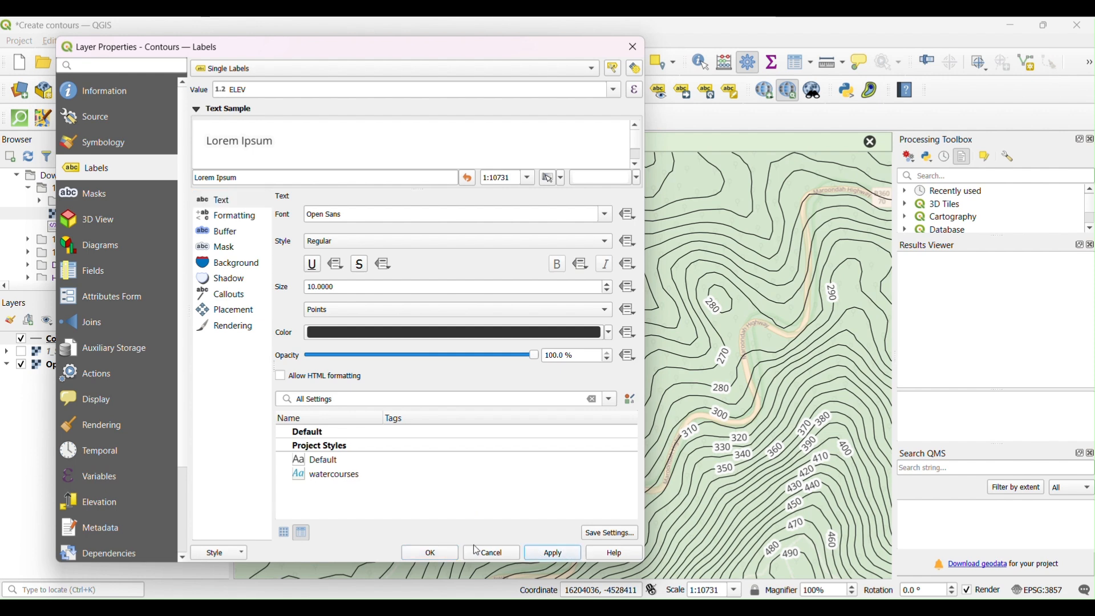
click(412, 553)
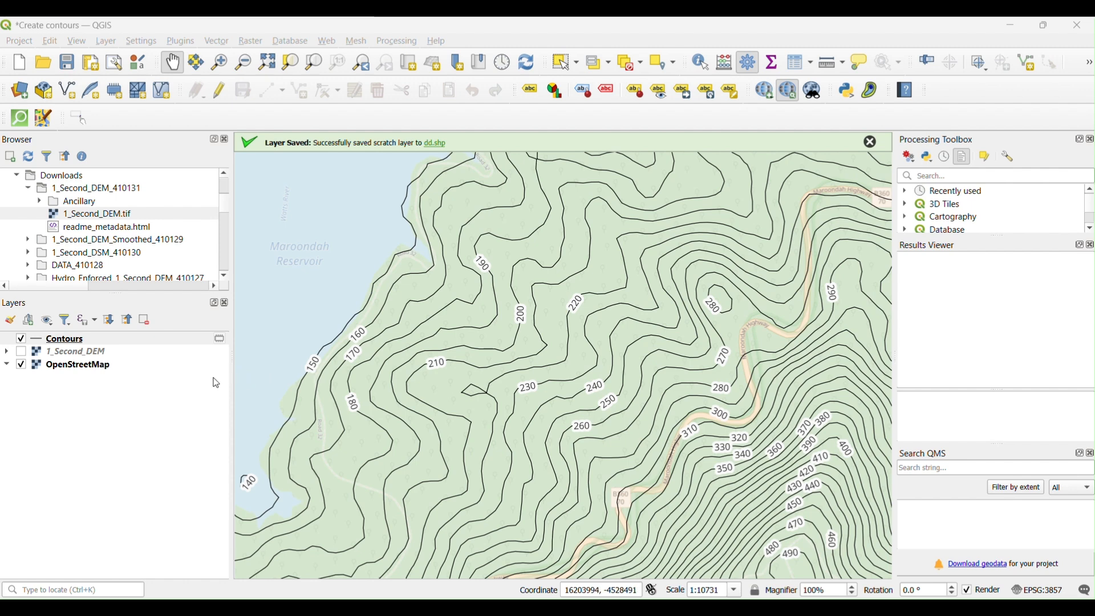
From the Contours attribute table, set up a new 32-bit integer field named Index in the Field Calculator.
right_click(139, 339)
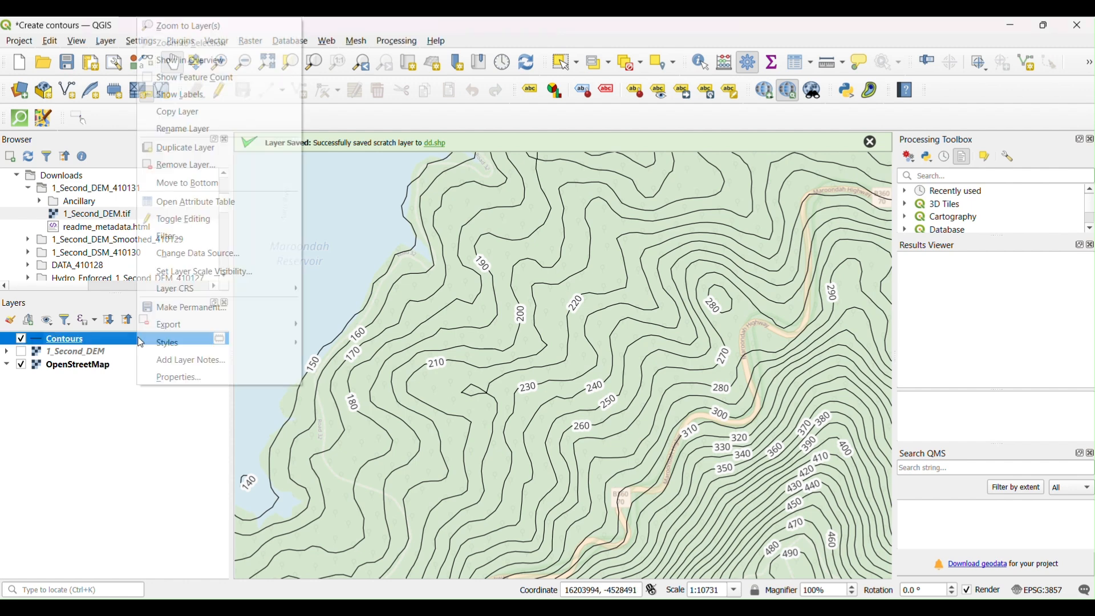
click(201, 202)
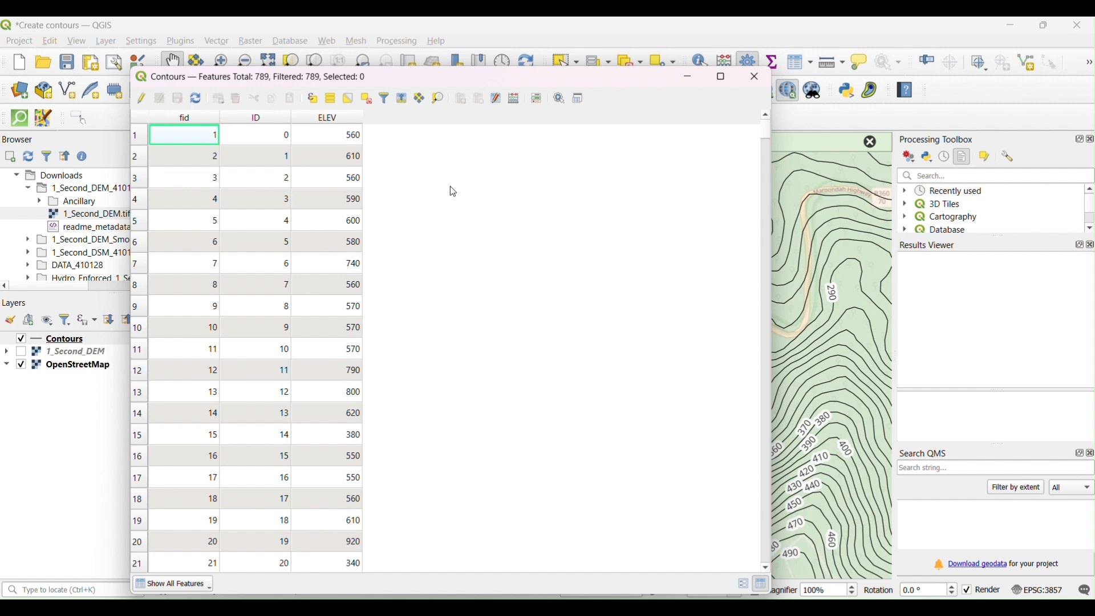
click(509, 106)
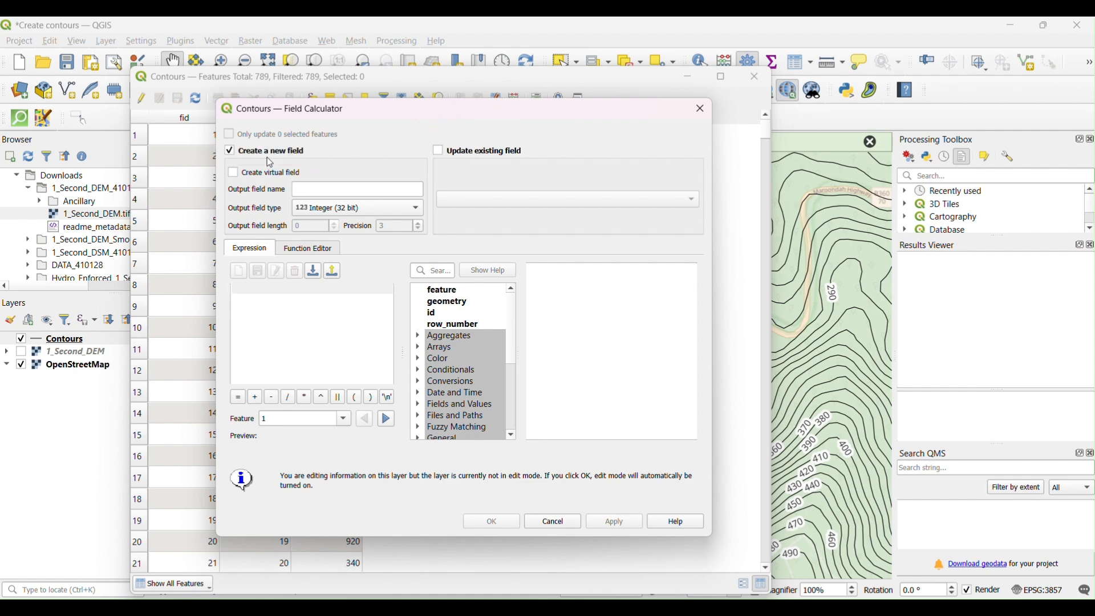
click(318, 190)
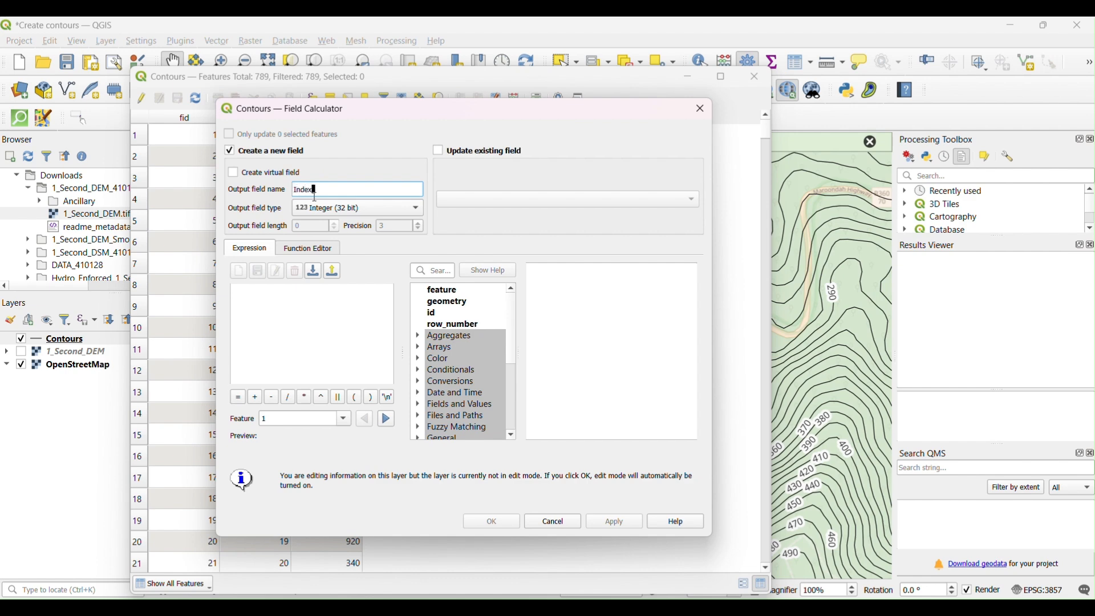
Create the Index field with the expression if("elev"%50=0,1,NULL).
click(293, 318)
text(if)
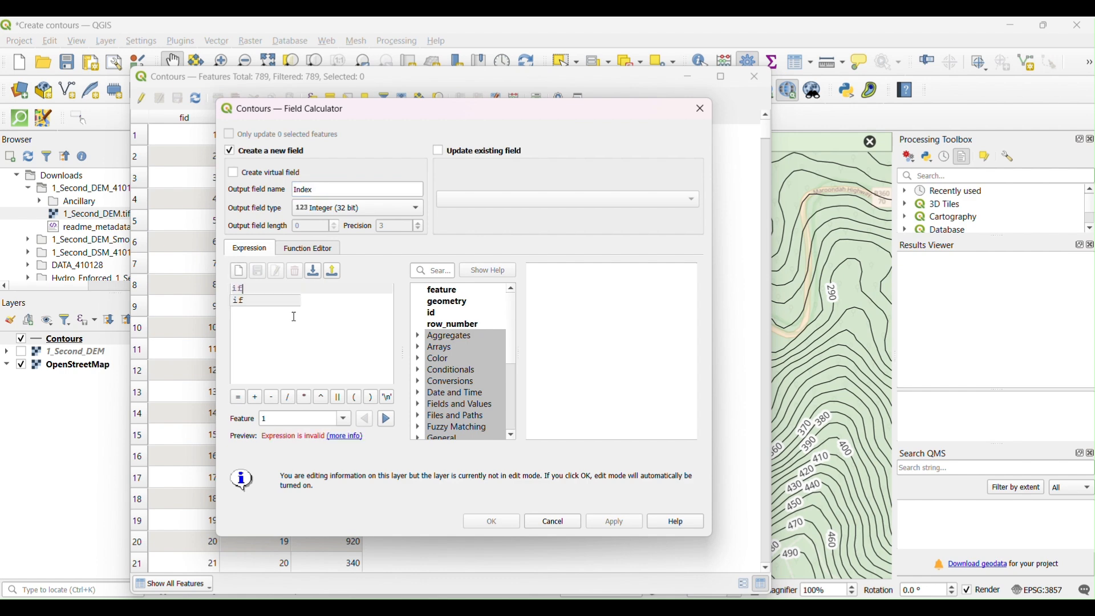
text(()
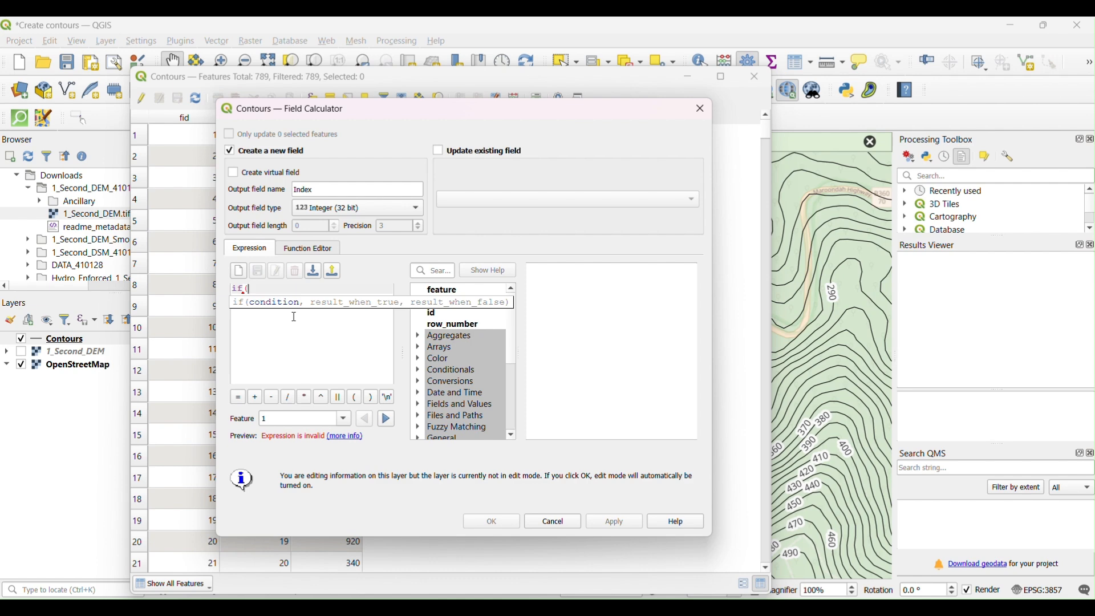
text("elev"%50)
text(,)
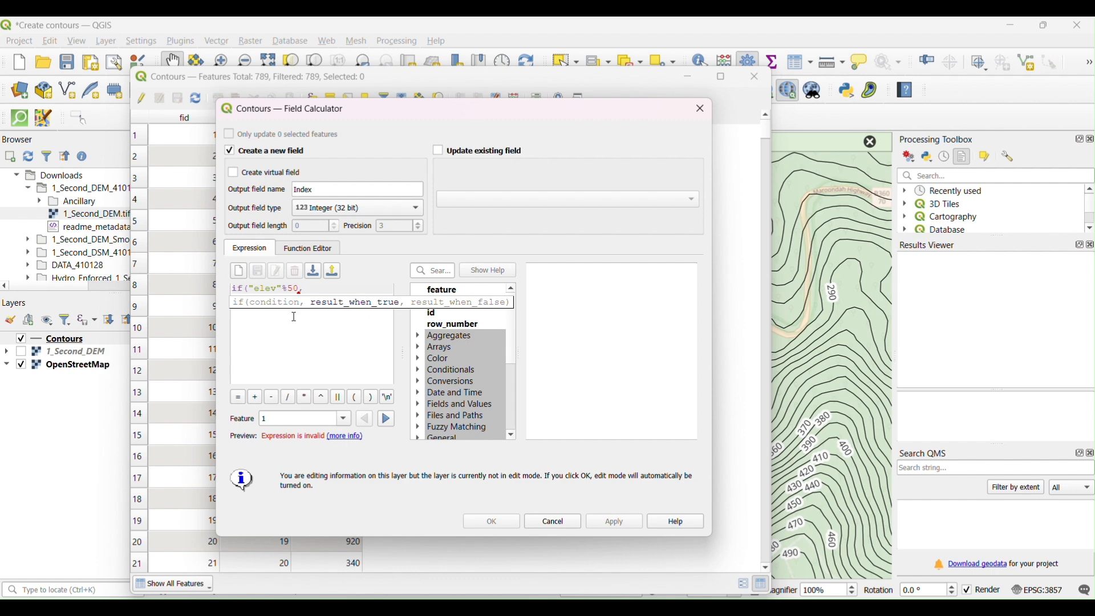
key(BackSpace)
text(=0,1,)
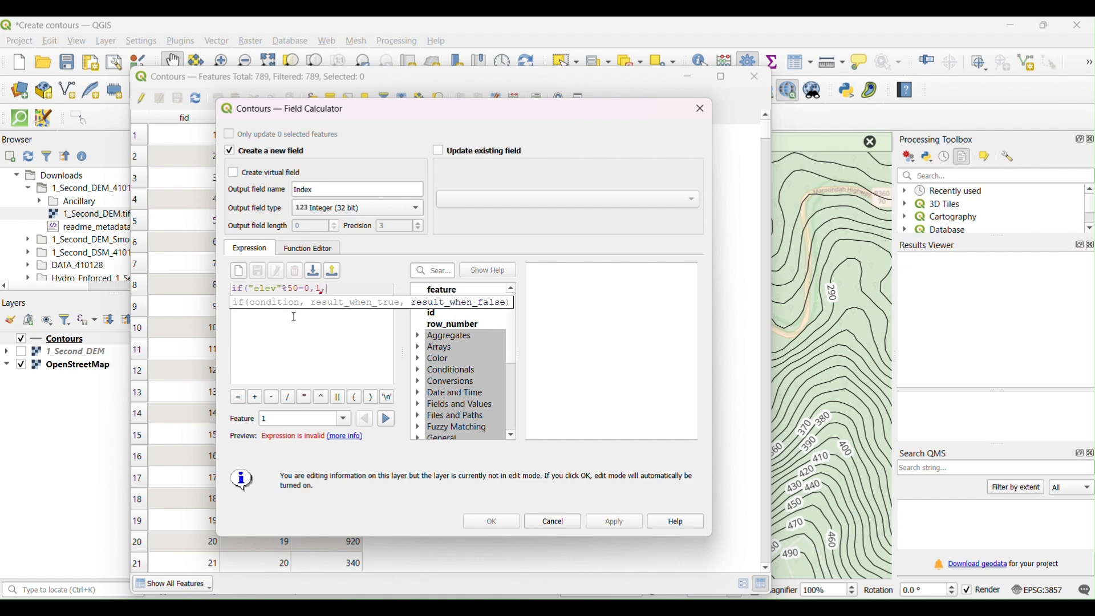
text(NULL))
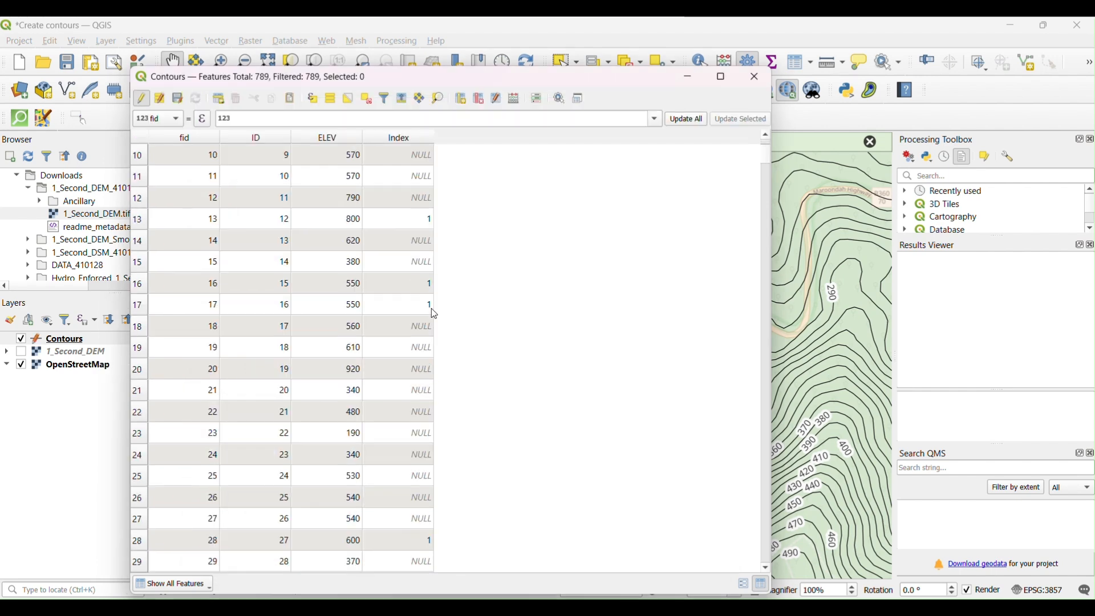
Check the Index values against ELEV, save the Contours edits, end editing and put the attribute table away.
scroll(432, 308, down, 2)
scroll(431, 308, down, 3)
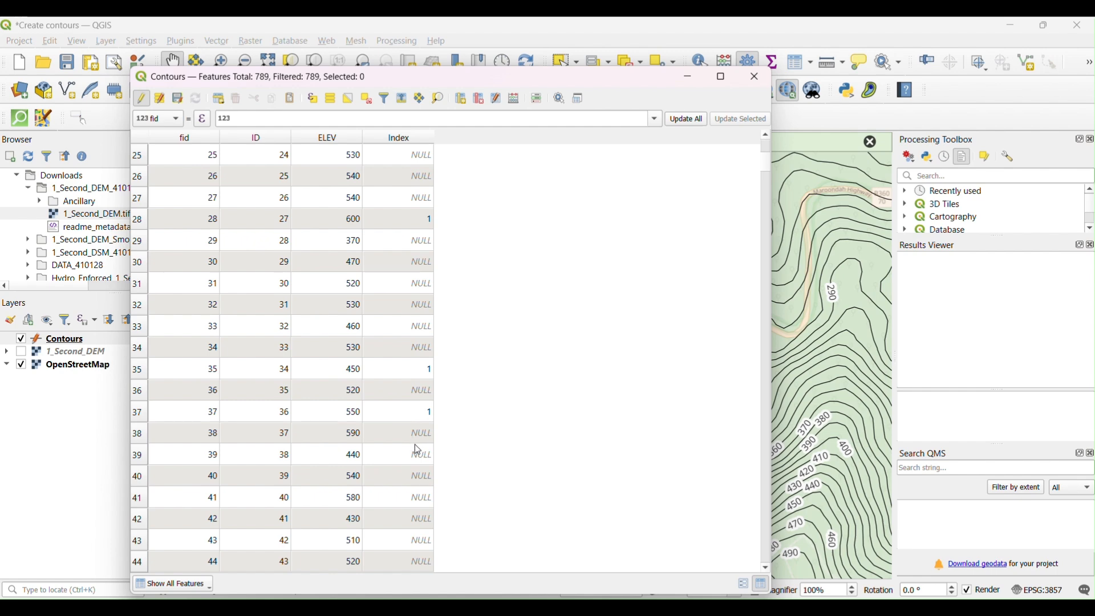
scroll(415, 445, up, 8)
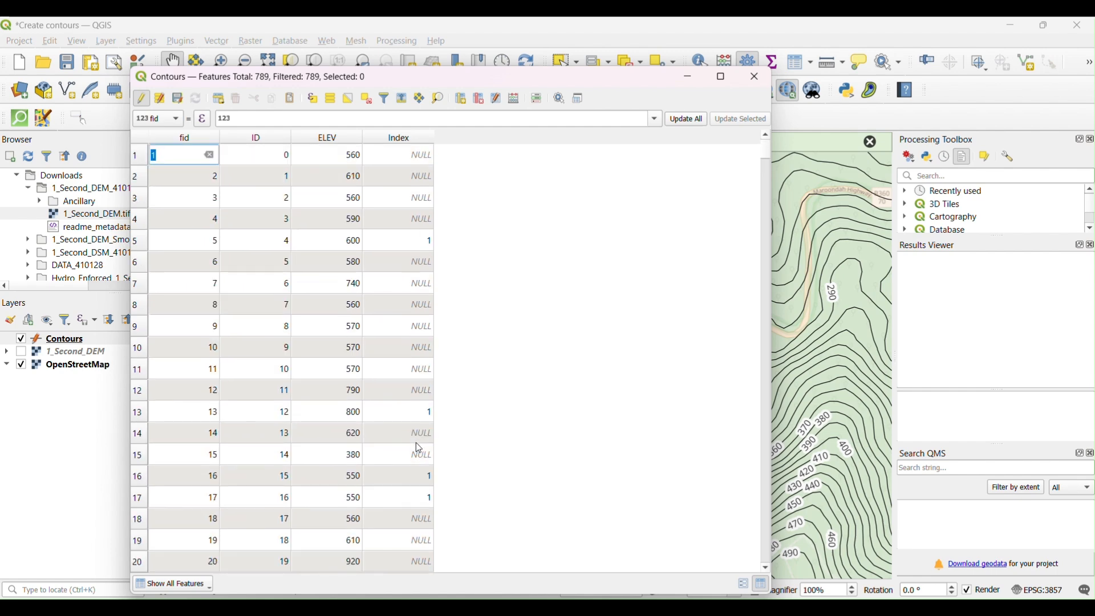
scroll(416, 437, down, 8)
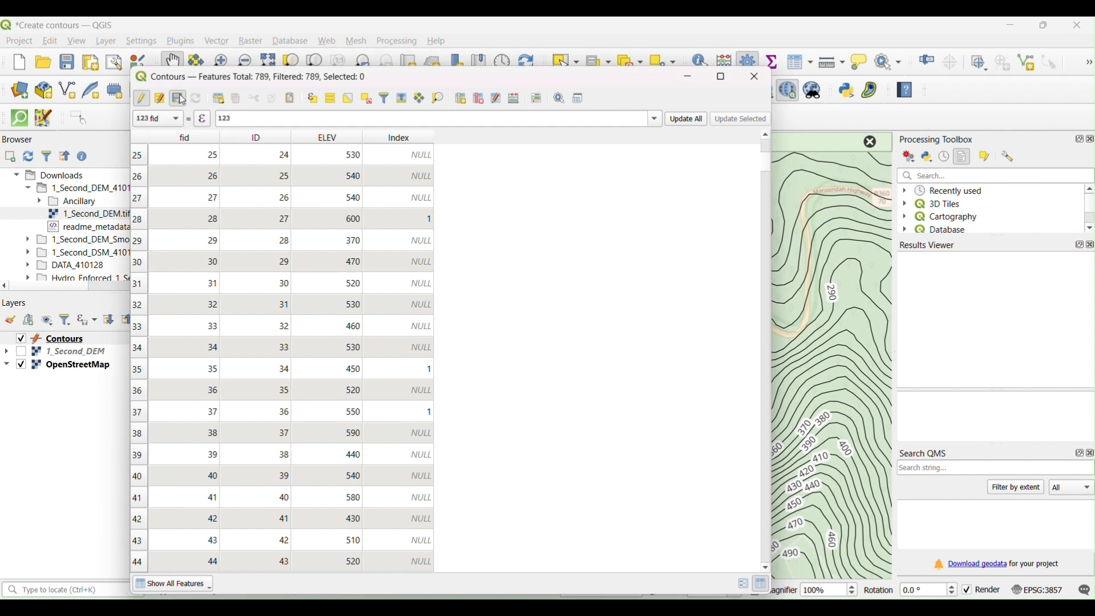
click(141, 99)
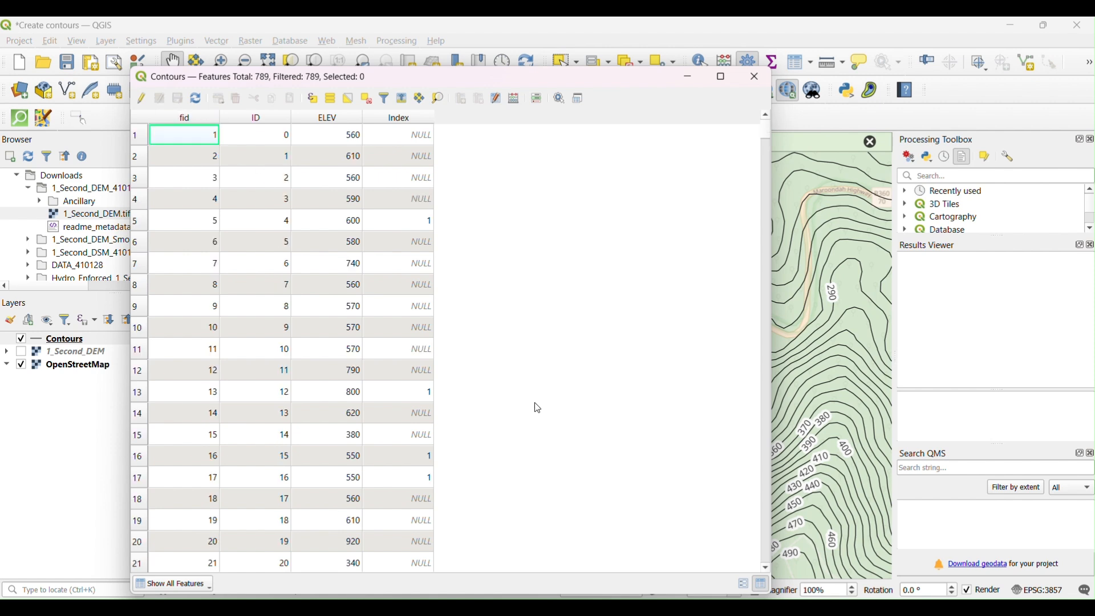
click(685, 81)
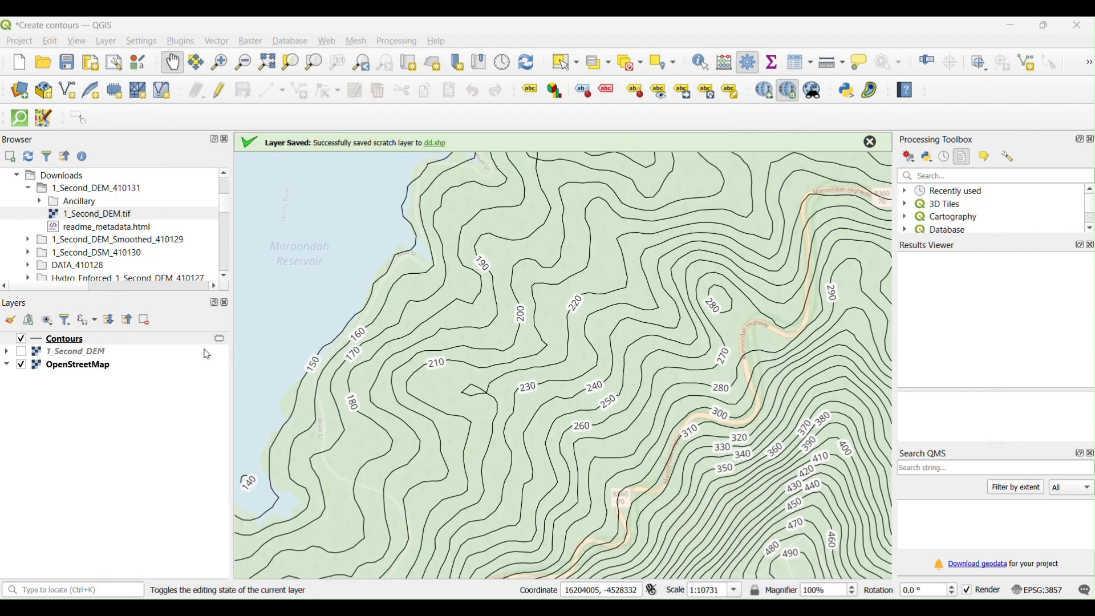
Switch the Contours layer's symbology to Categorized on the Index field and classify its values.
double_click(99, 341)
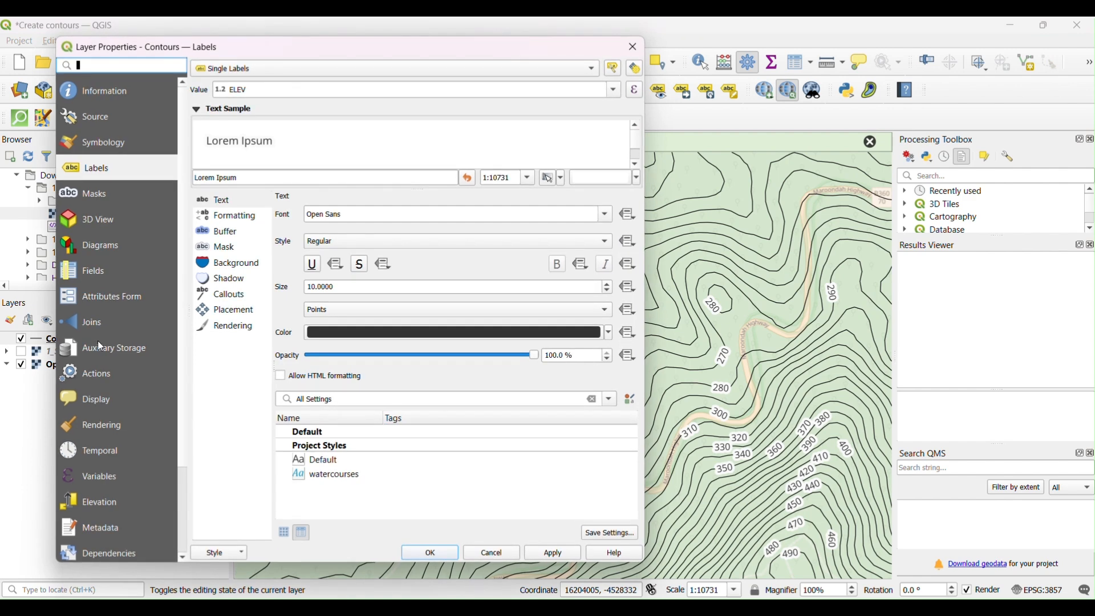
click(132, 148)
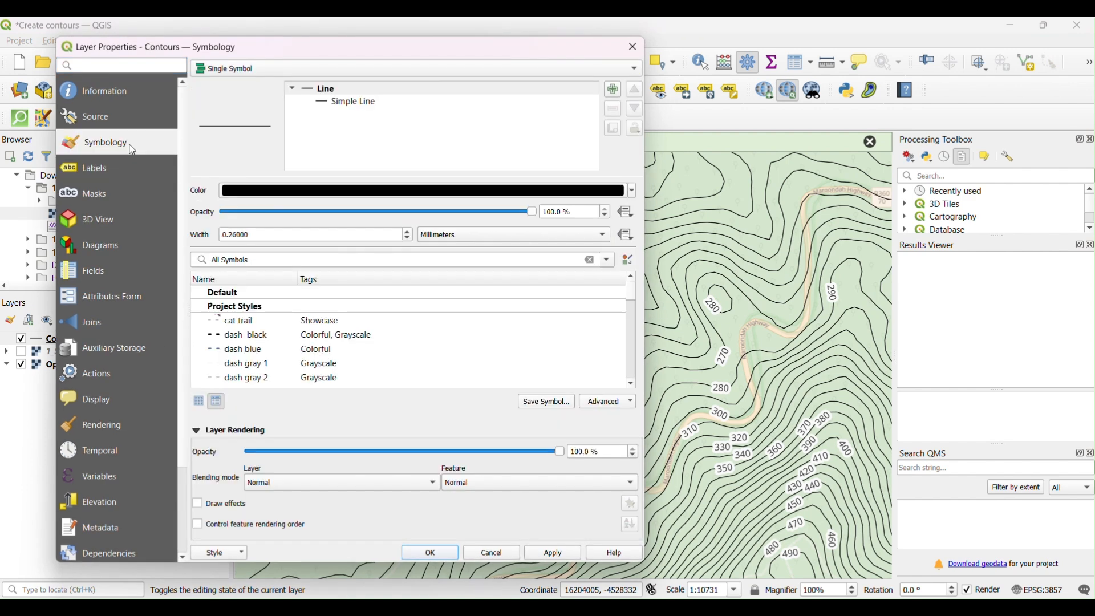
click(374, 68)
click(362, 80)
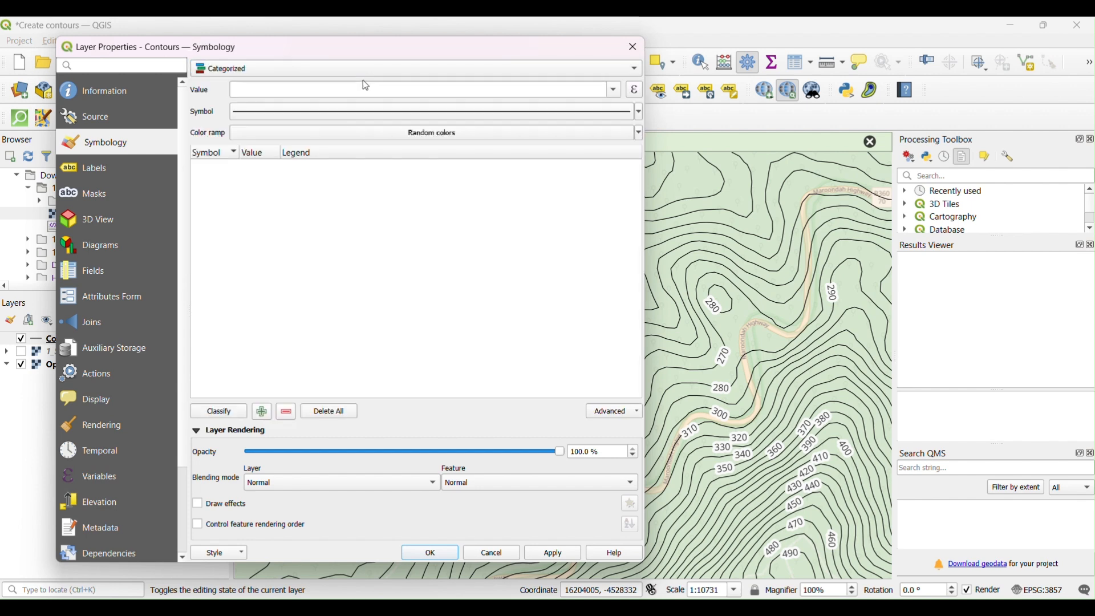
click(616, 91)
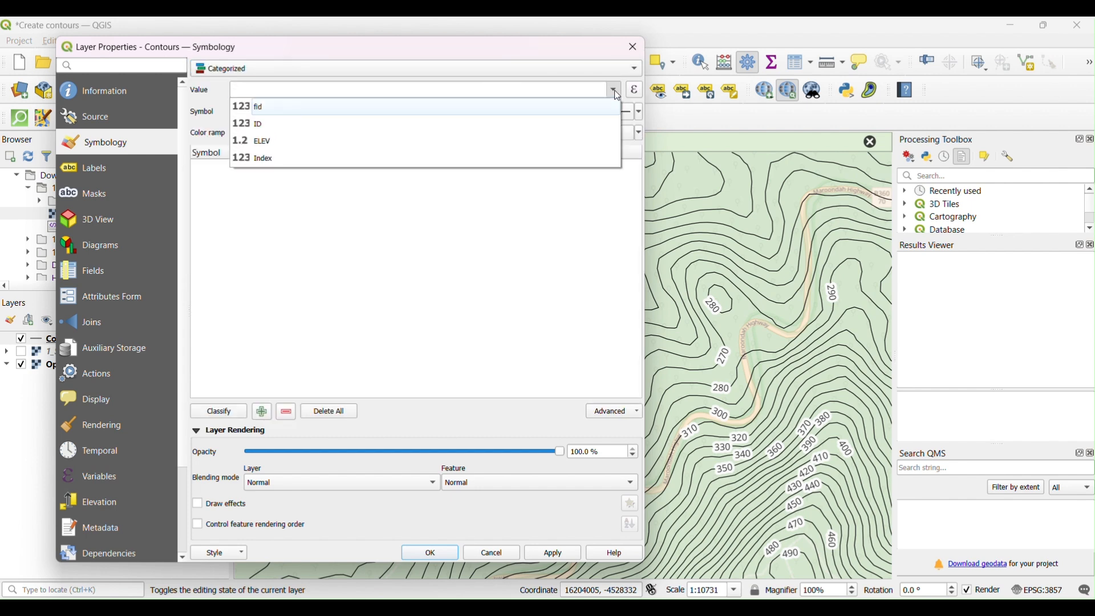
click(440, 160)
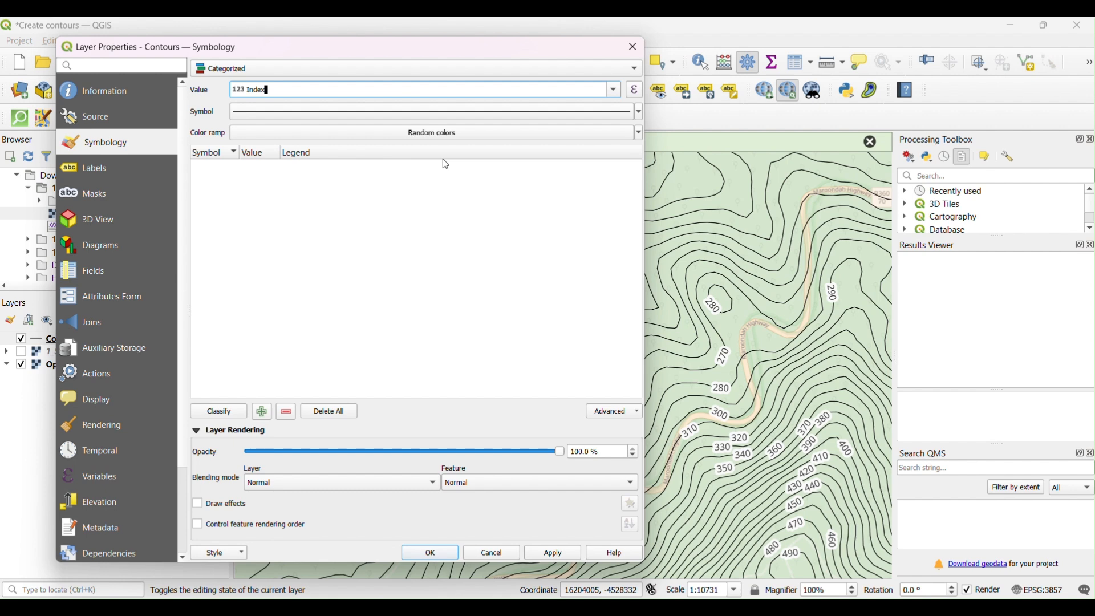
click(219, 412)
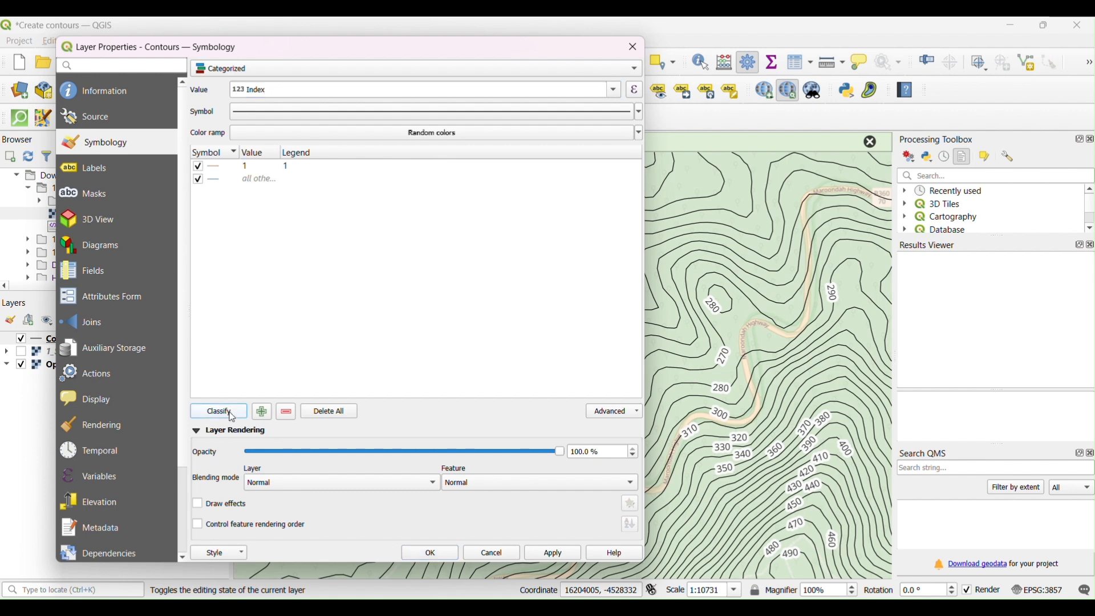
Try to make the contour categories black by confirming #000000 as the shared line symbol's colour.
click(323, 111)
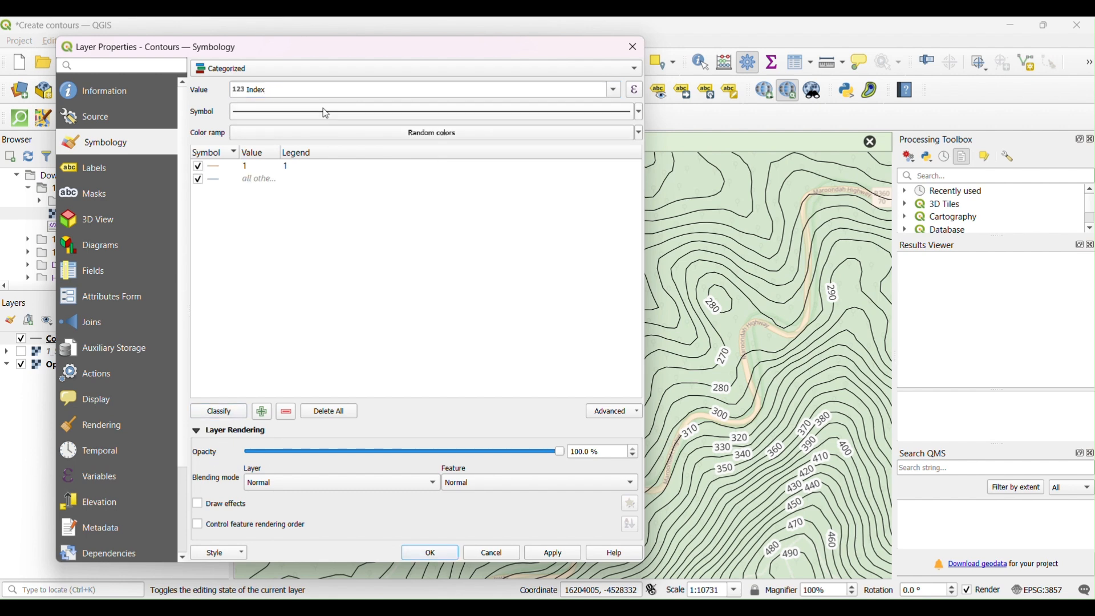
click(248, 101)
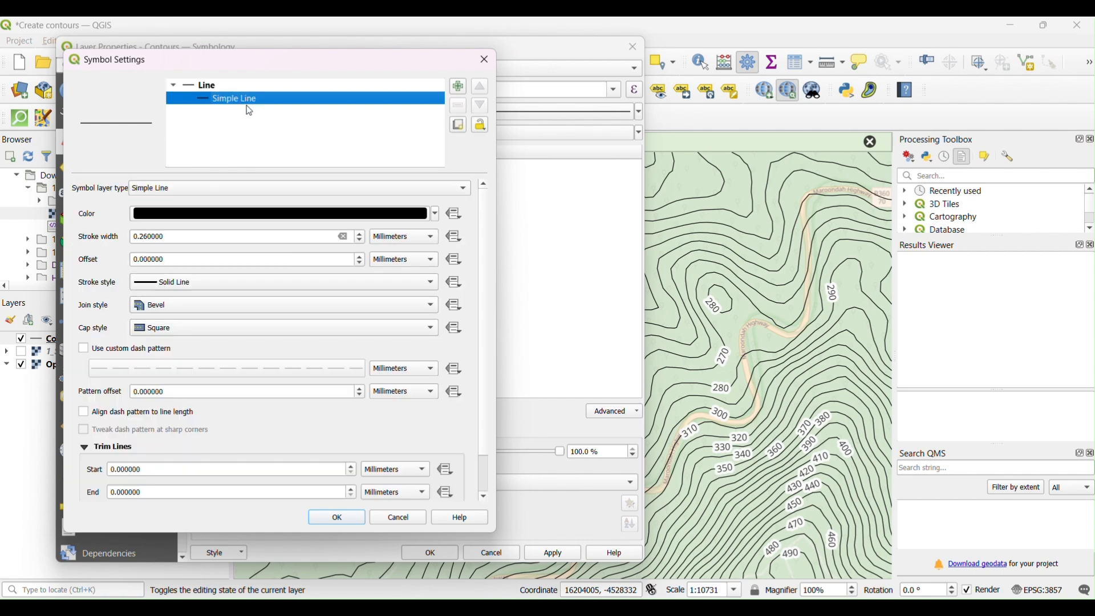
click(254, 216)
click(968, 526)
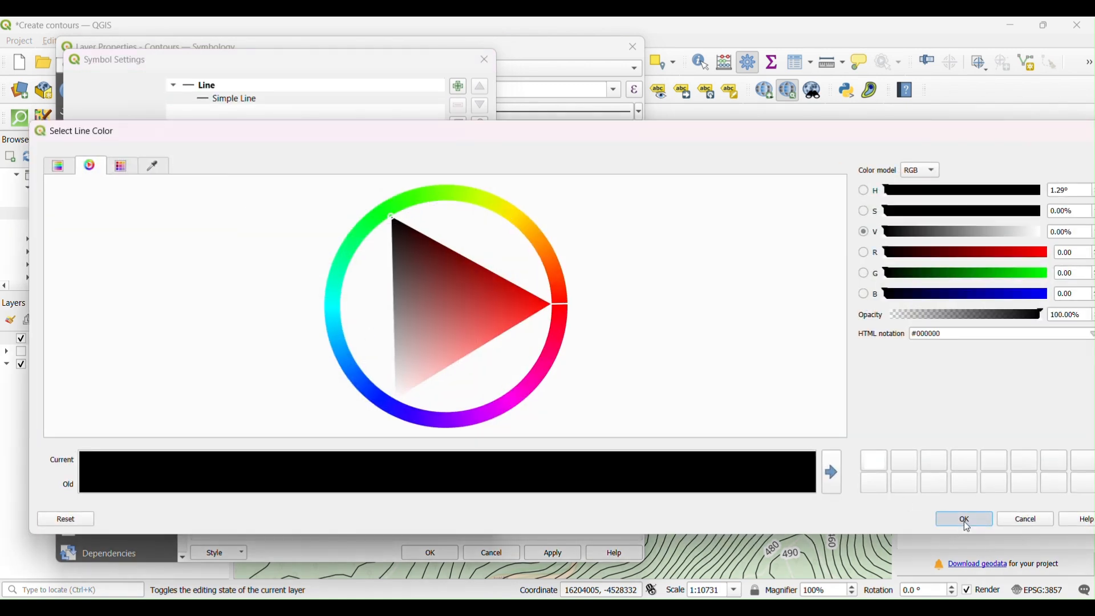
click(341, 518)
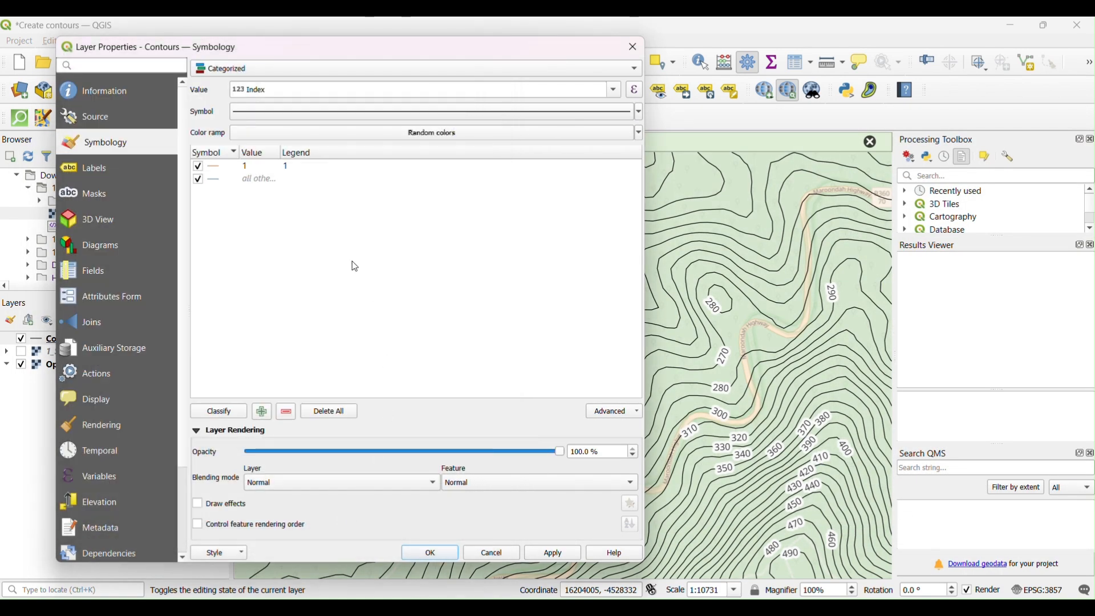
Set the line colour of the all-other-values category to black.
double_click(218, 180)
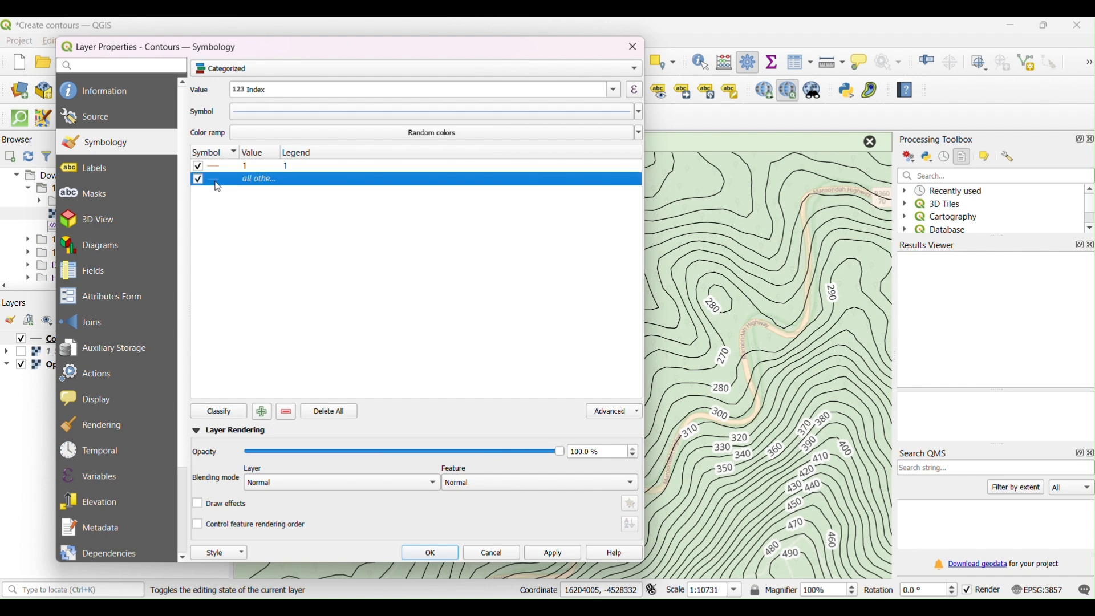
click(225, 194)
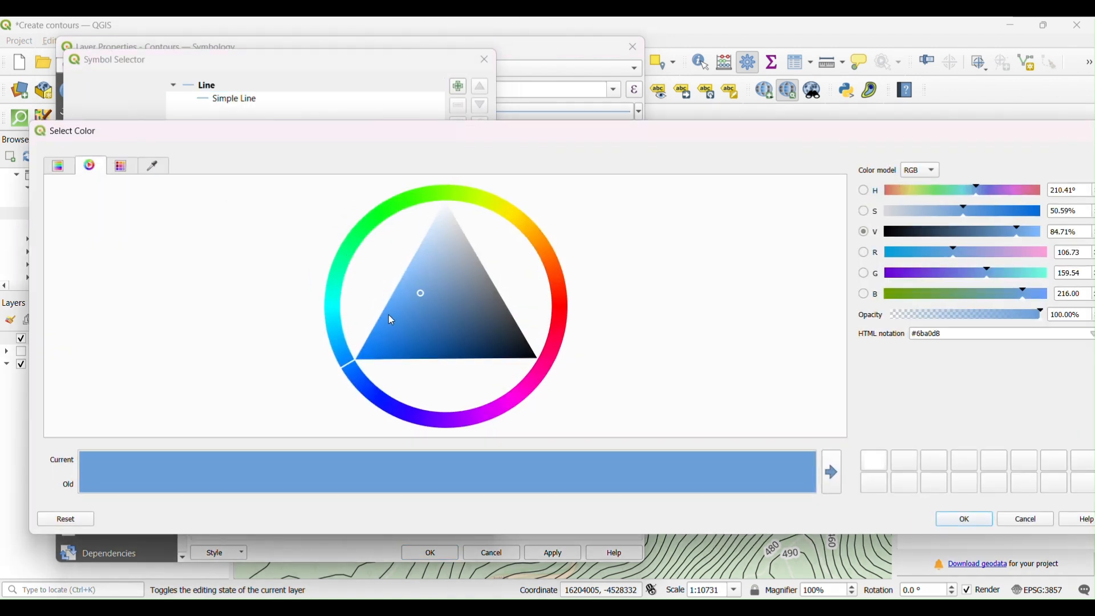
click(538, 359)
click(983, 520)
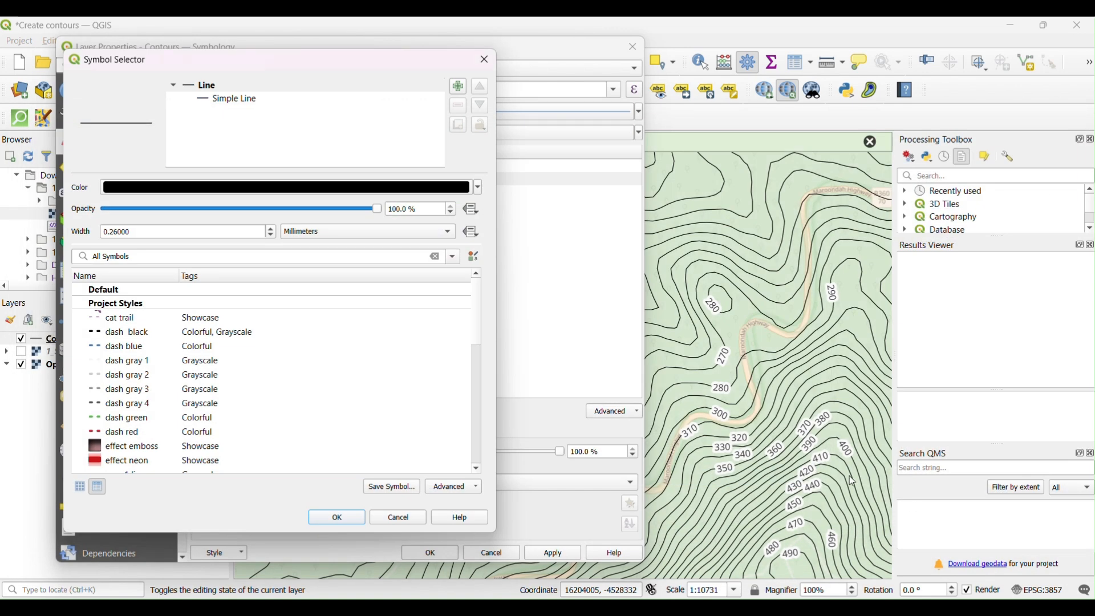
click(359, 518)
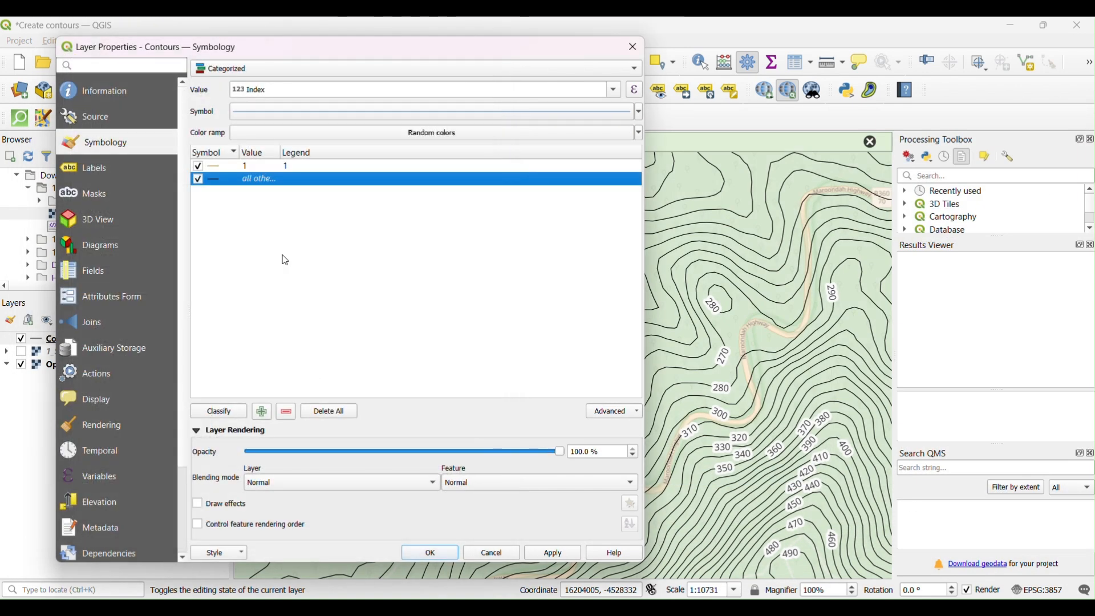
Style the Index category 1 as a black line 0.7 mm wide, and apply and accept the layer properties.
double_click(222, 172)
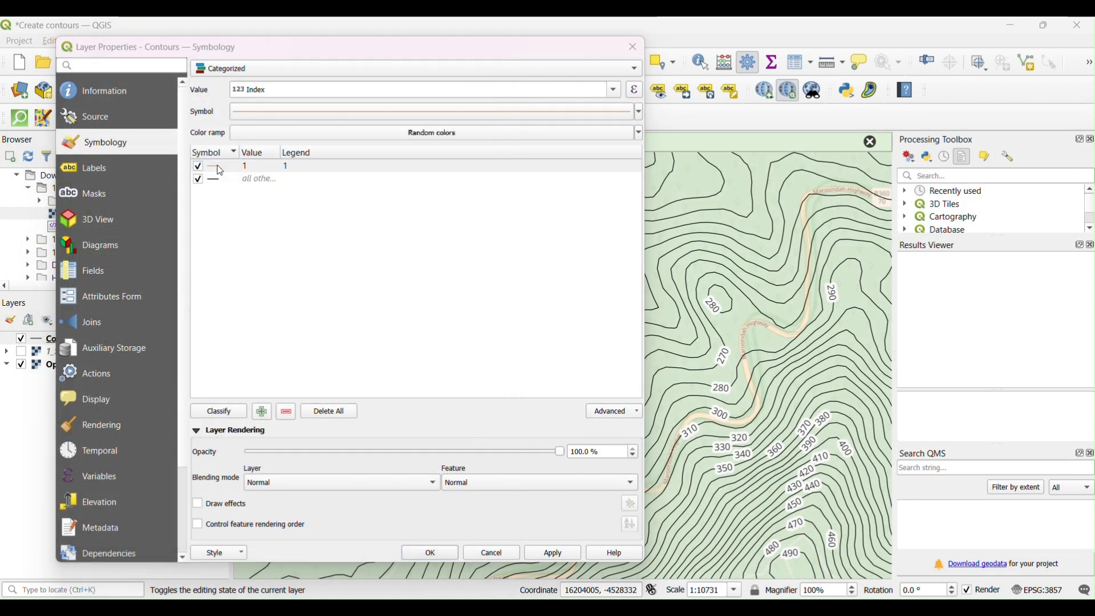
click(237, 187)
drag(433, 274, 355, 254)
click(942, 519)
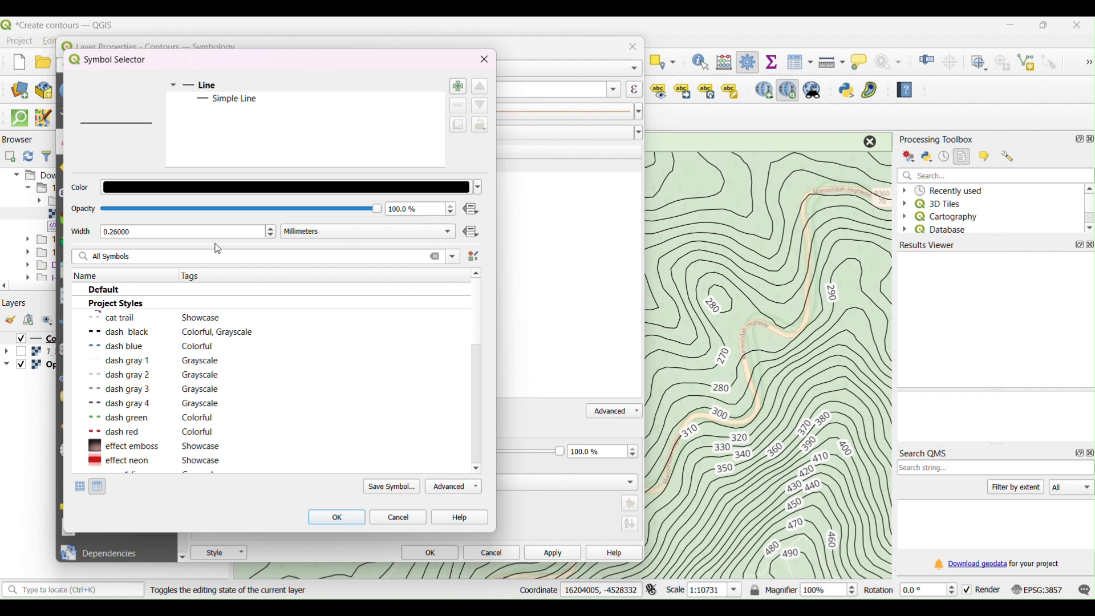
drag(142, 233, 98, 240)
text(0.7)
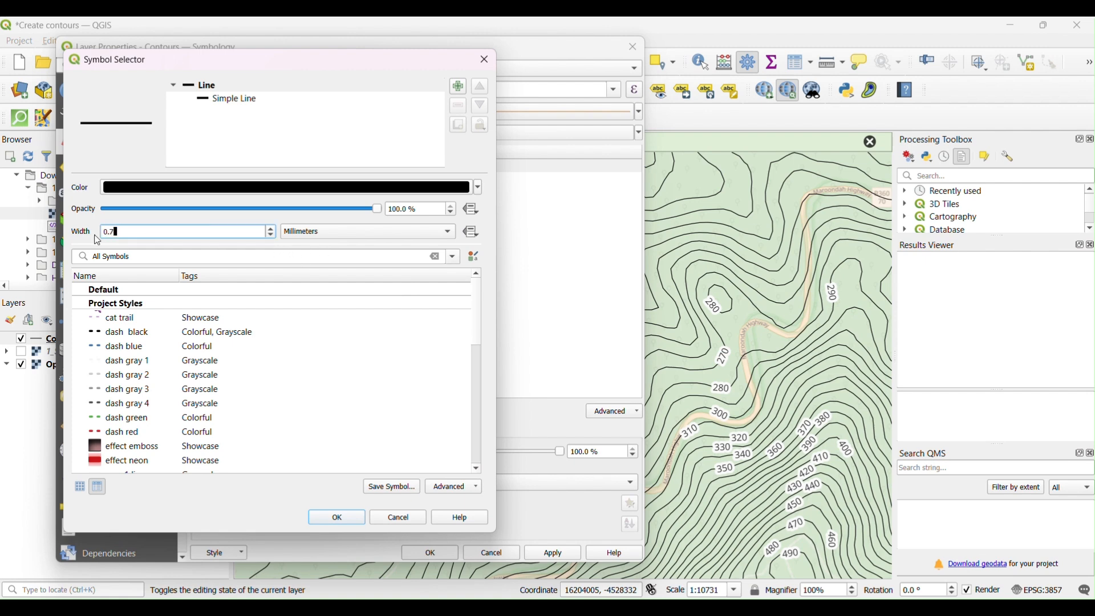
click(350, 516)
click(550, 555)
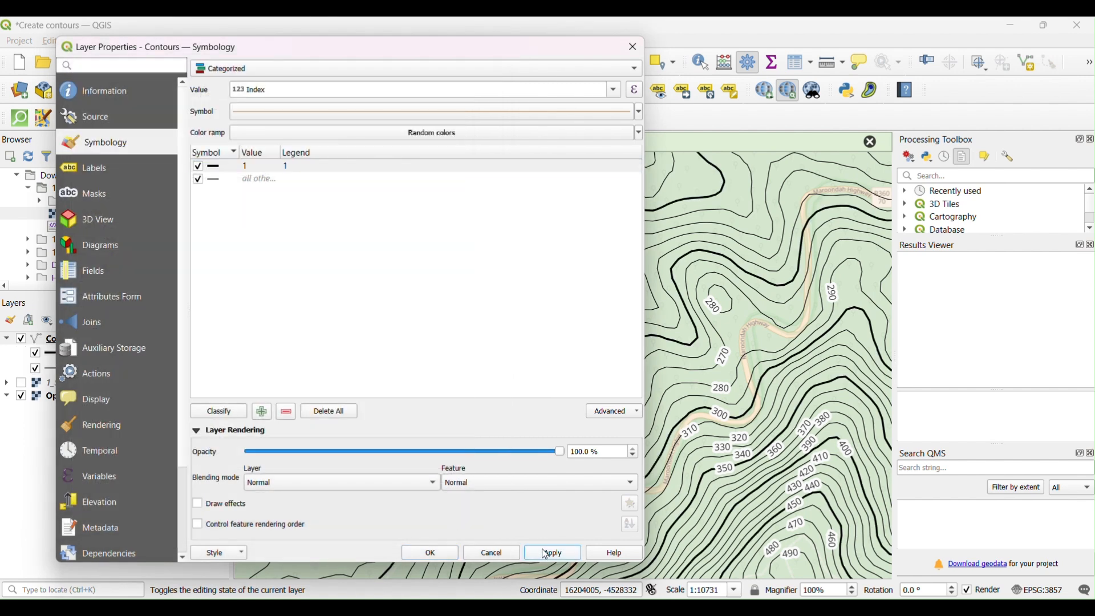
click(431, 555)
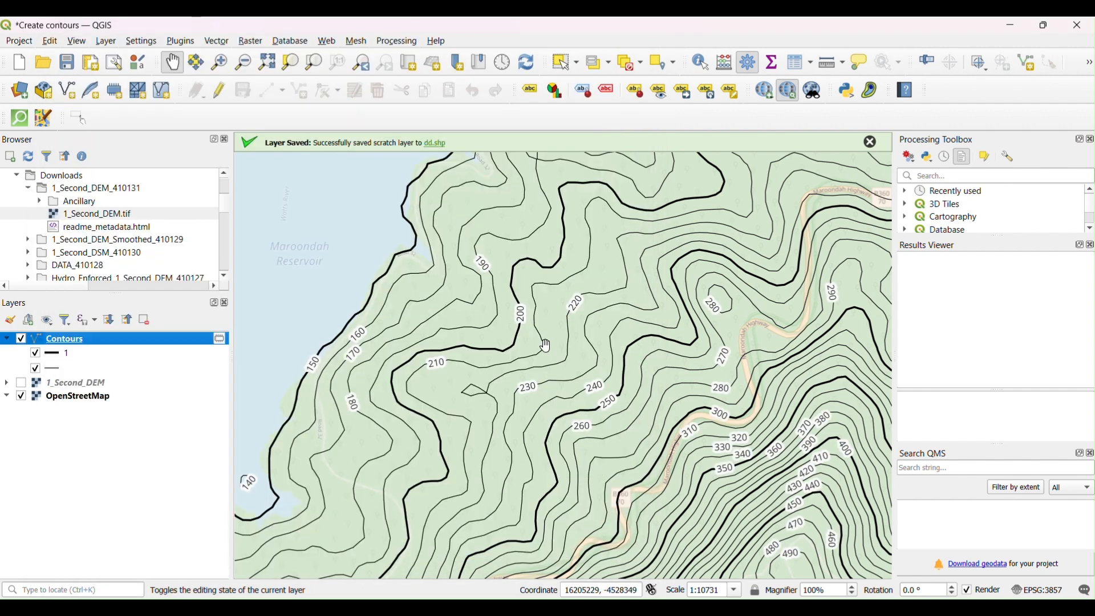
Compare the two contour categories on the map by hiding and restoring first the ordinary contours, then the index contours.
drag(546, 346, 510, 320)
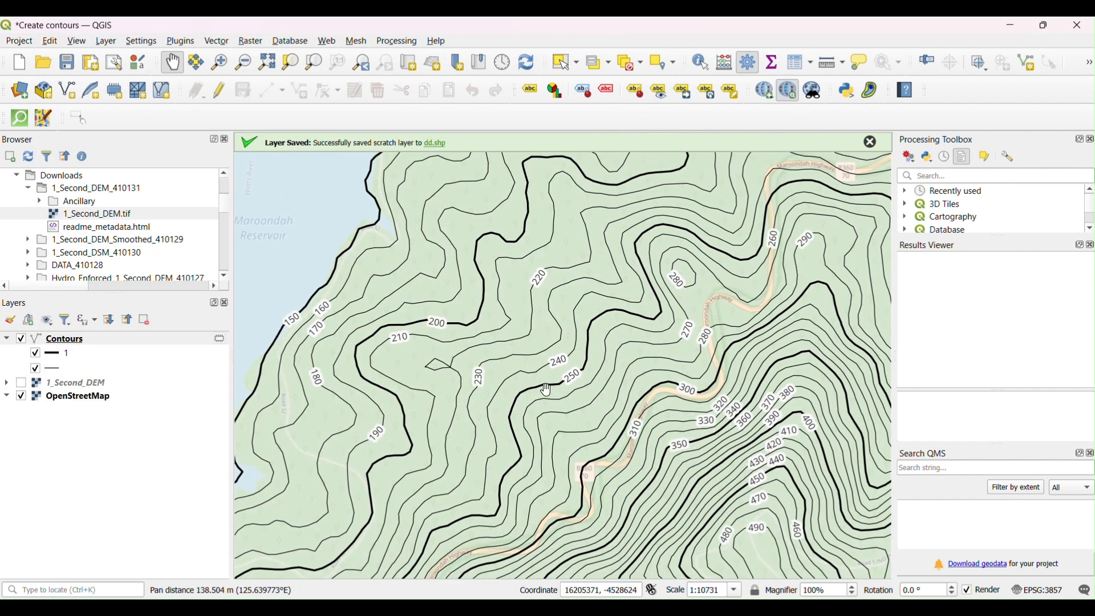
click(37, 372)
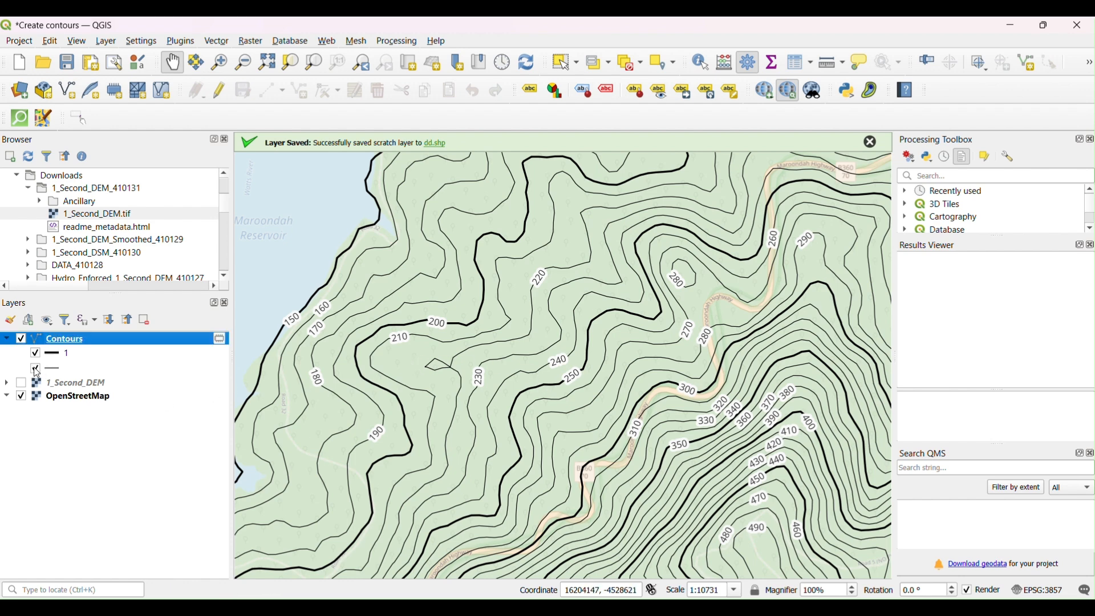
click(36, 369)
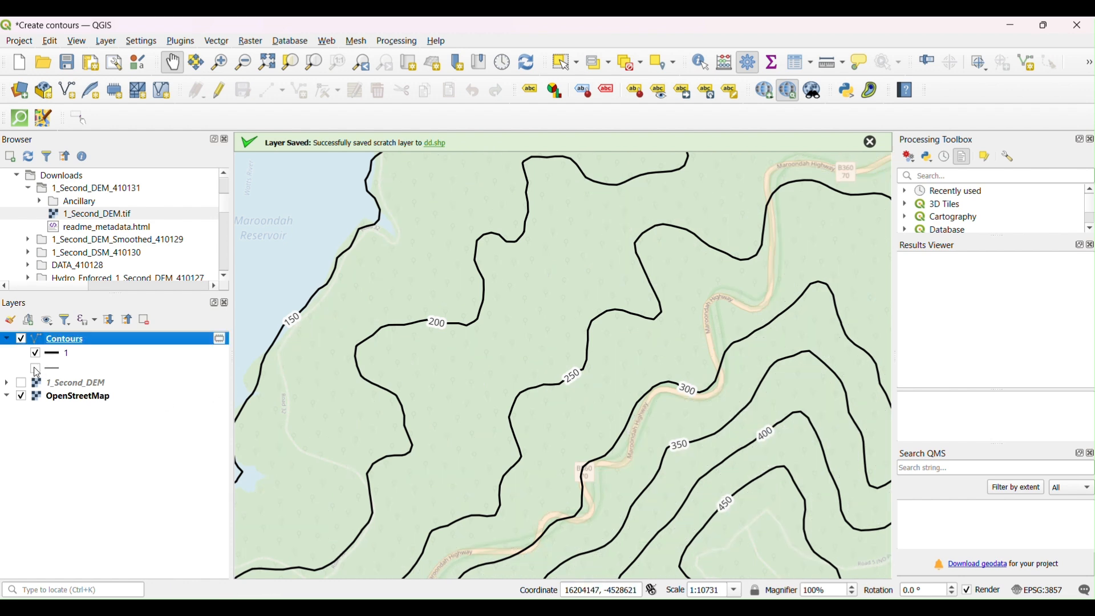
drag(562, 378, 541, 363)
scroll(540, 363, down, 1)
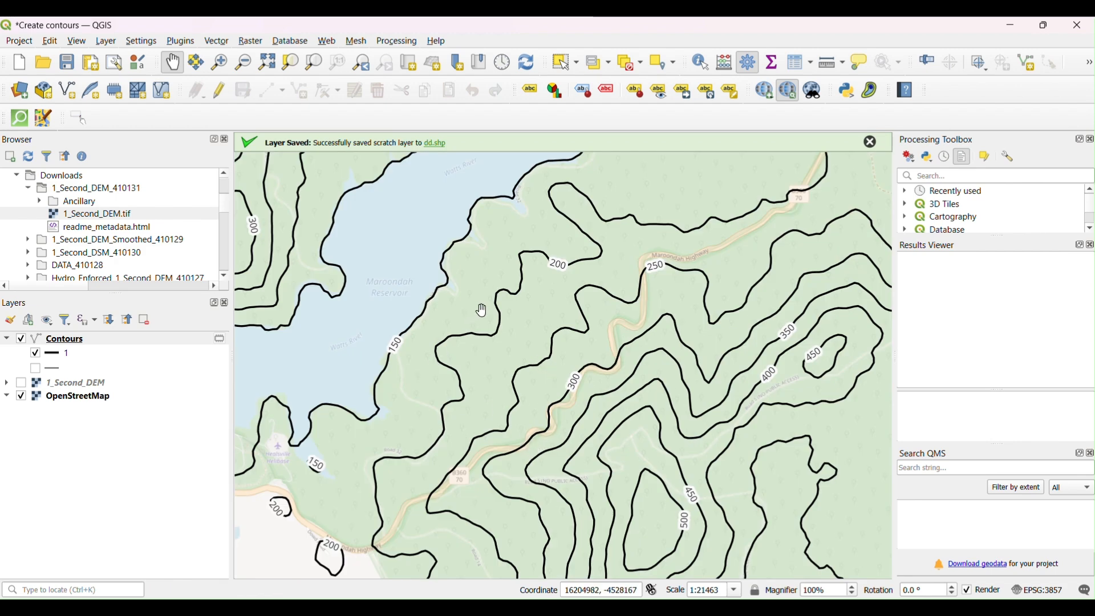
scroll(552, 341, up, 1)
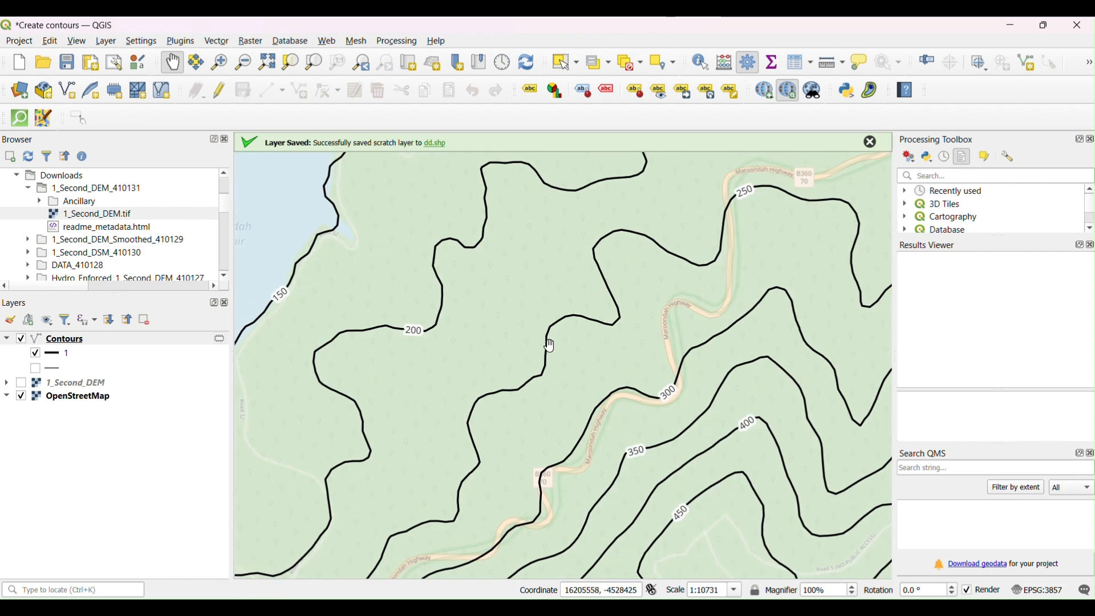
drag(550, 345, 578, 340)
click(35, 369)
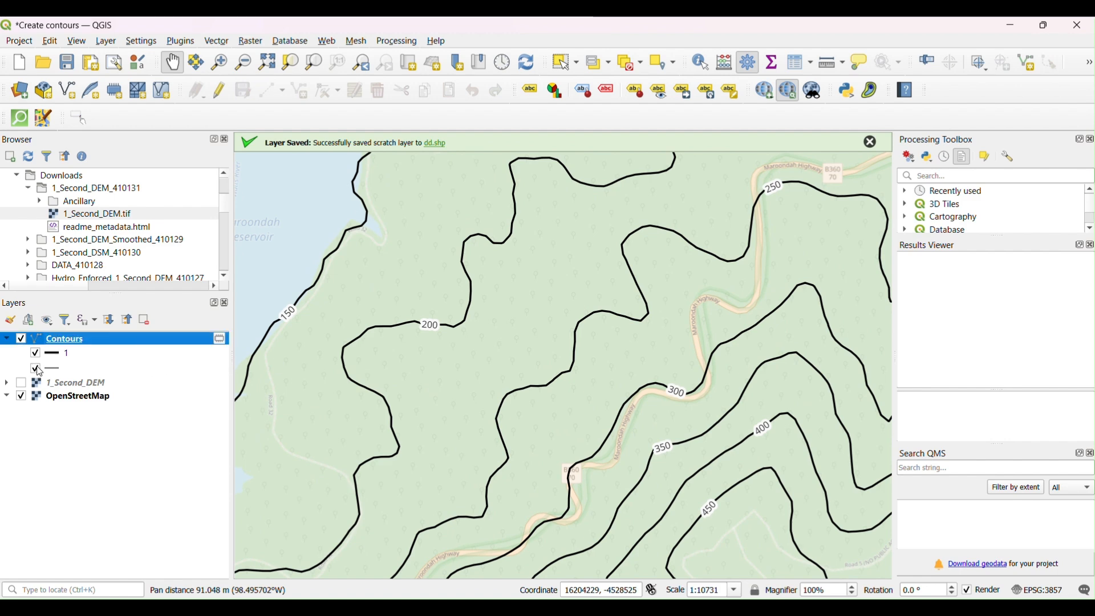
click(36, 354)
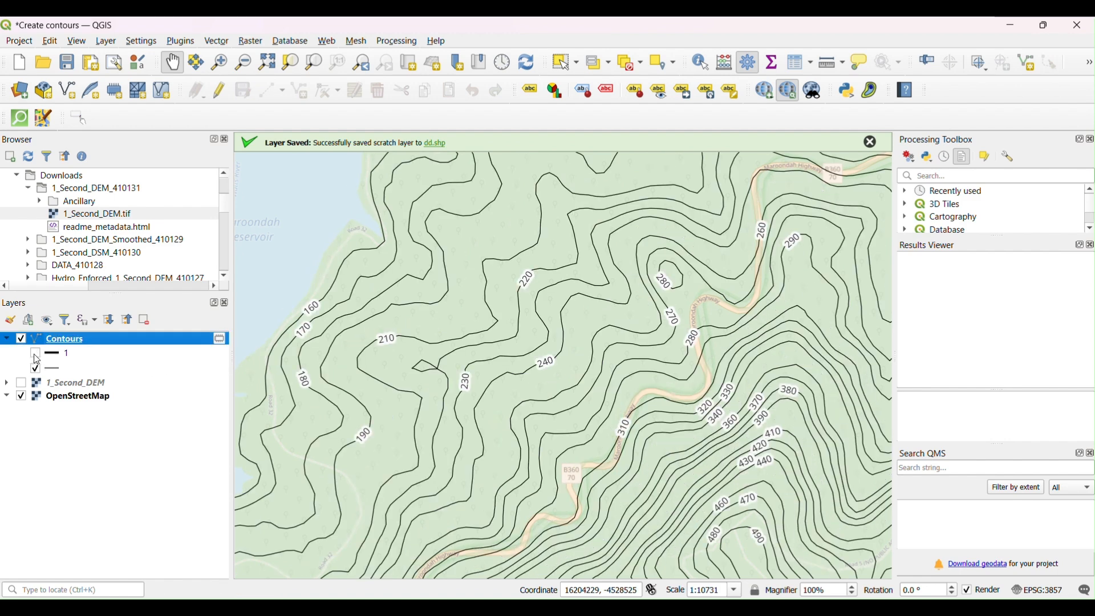
click(35, 354)
Hide the OpenStreetMap base layer and check the contours alone, keeping both categories shown.
click(21, 396)
drag(423, 343, 428, 354)
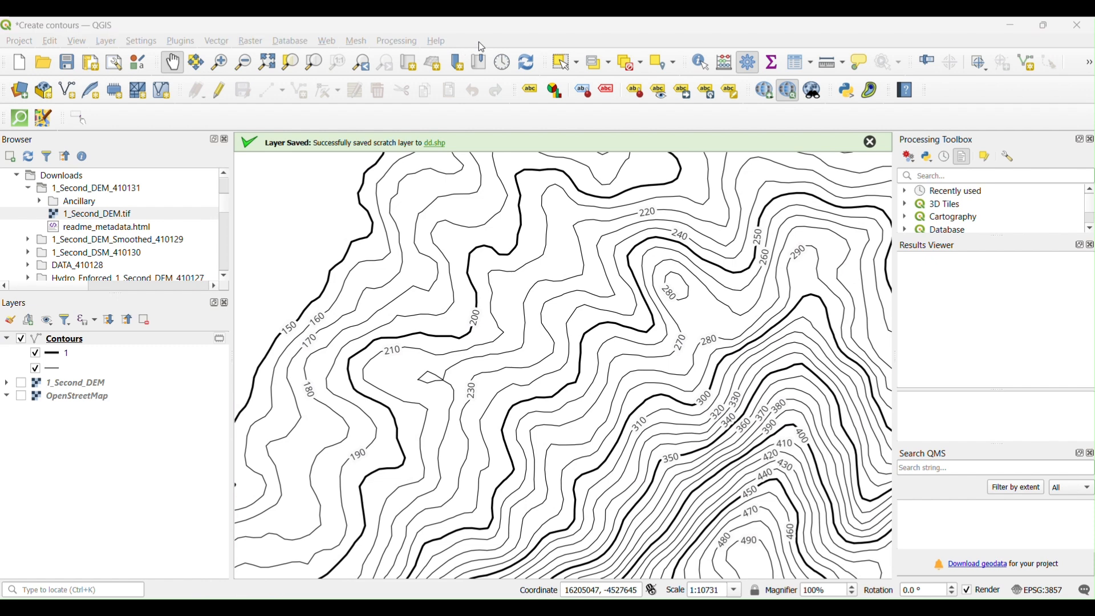
click(37, 369)
click(35, 369)
From the Contours attribute table, set up a new 32-bit integer field named label in the Field Calculator.
click(87, 339)
right_click(89, 341)
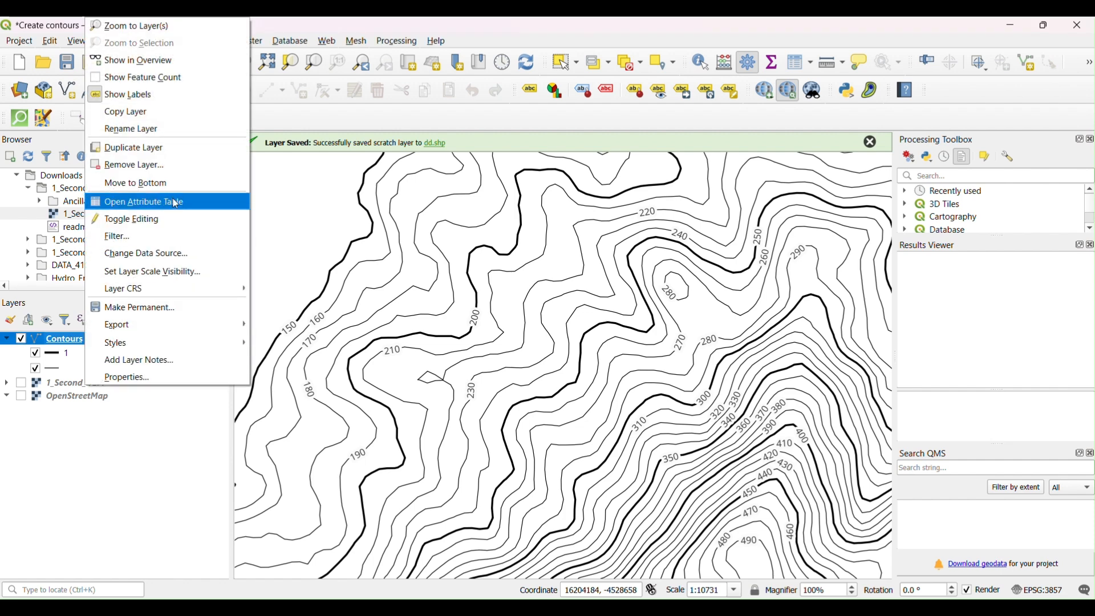
click(206, 203)
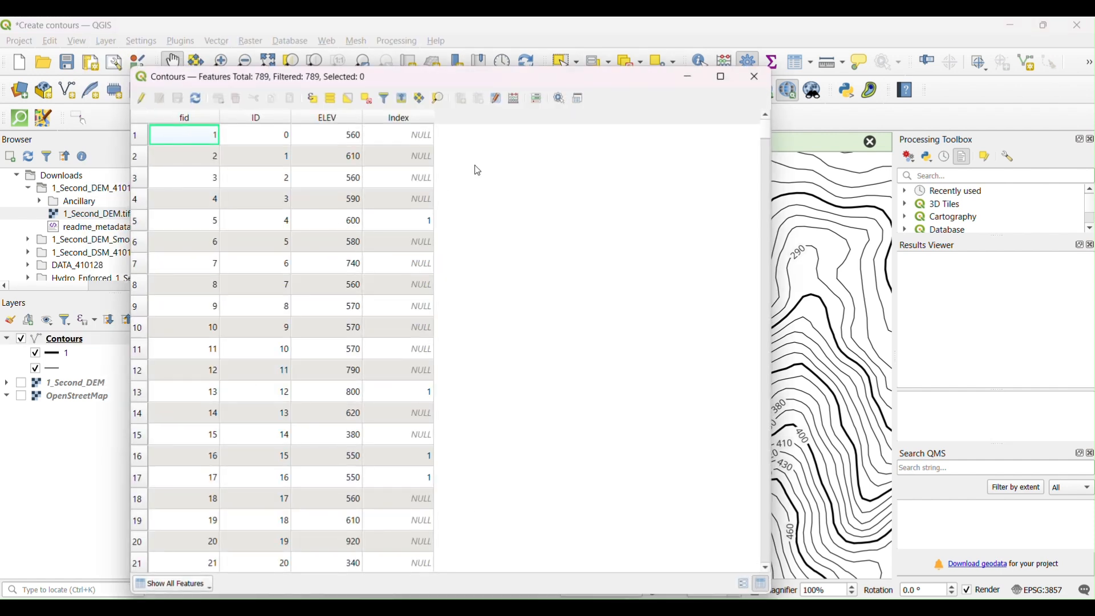
click(514, 100)
click(332, 190)
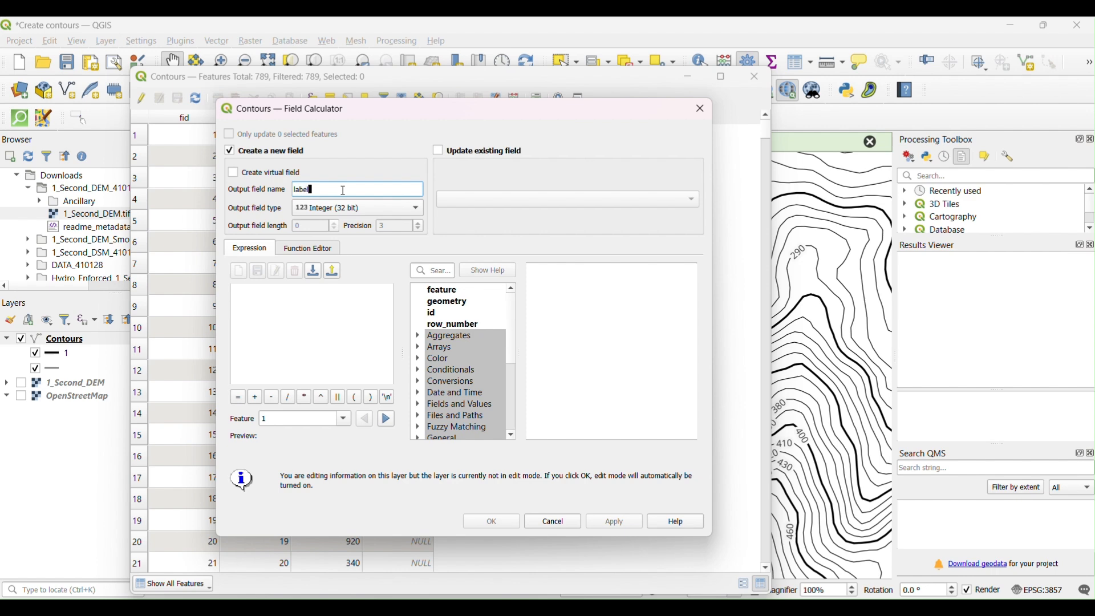
Enter the expression "index"*"elev" for the new label field and create the field.
click(331, 317)
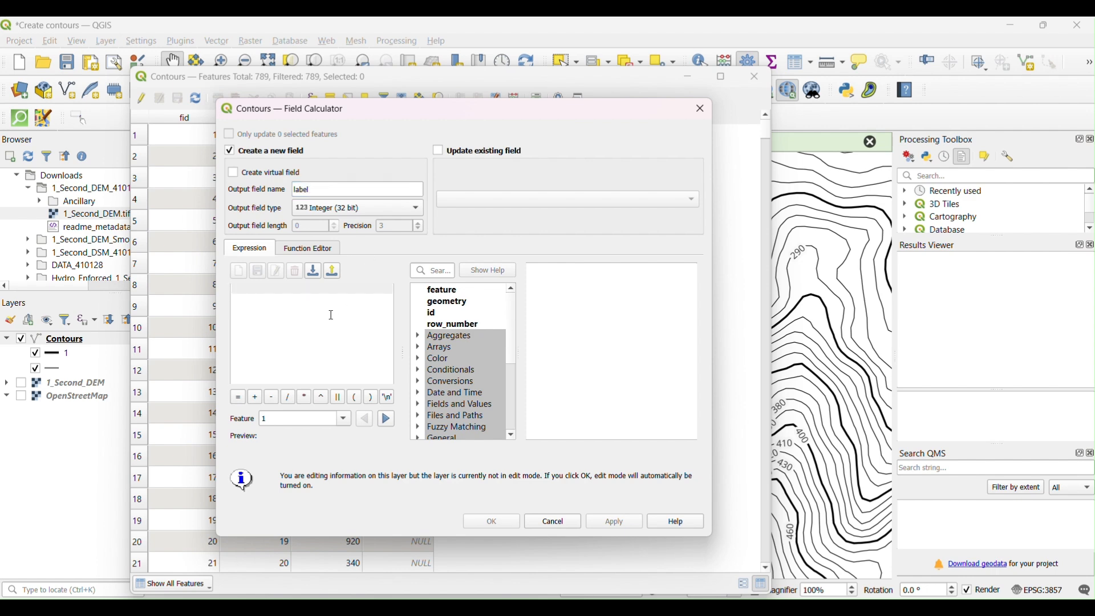
text(")
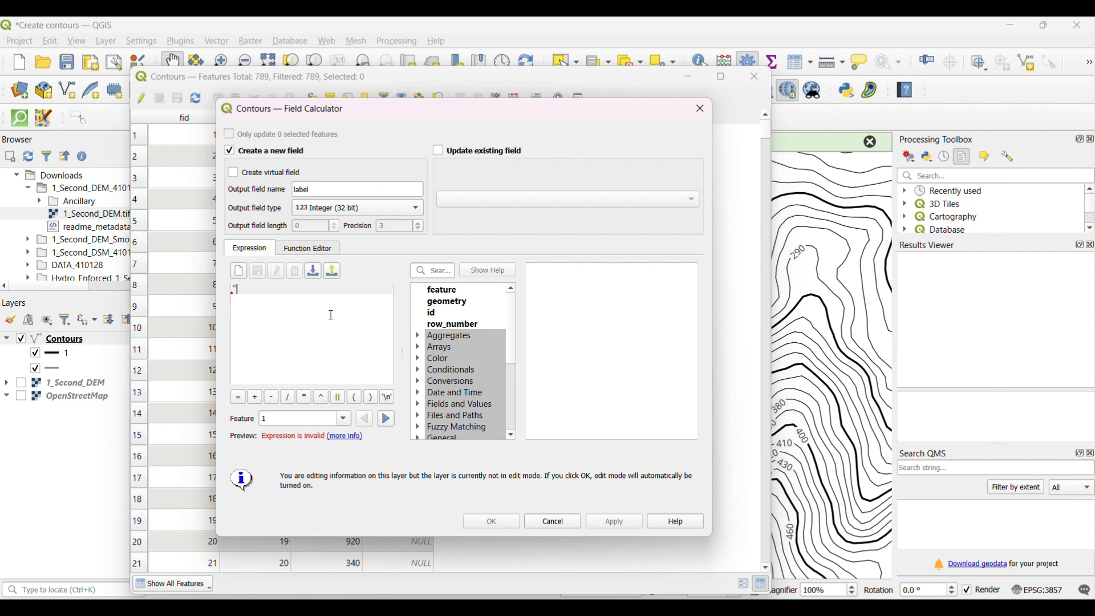
text(index")
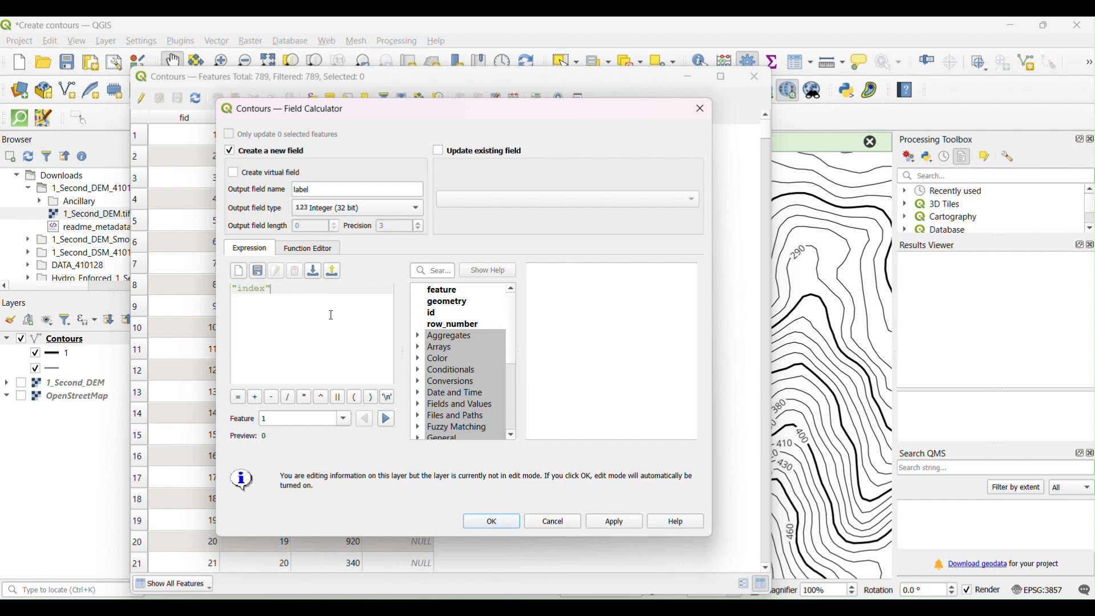
text(*)
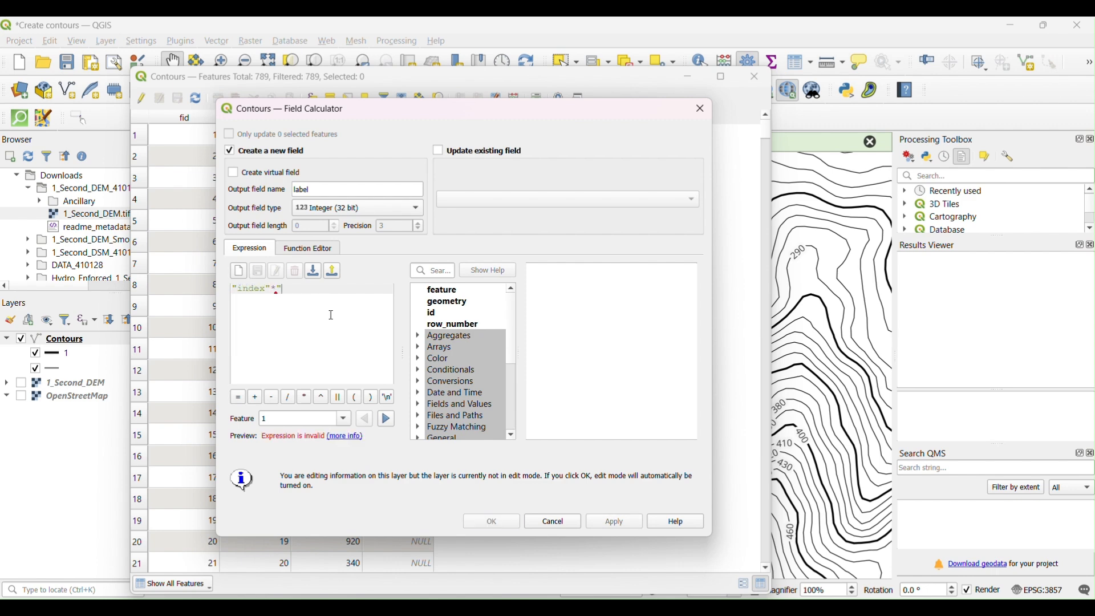
text("elev")
text(")
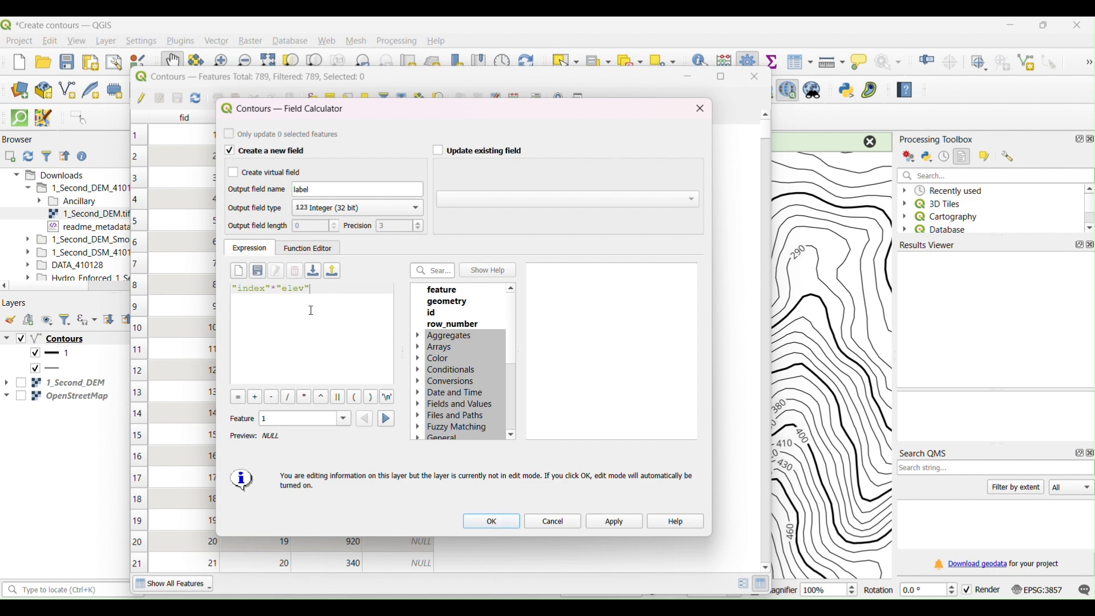
click(498, 522)
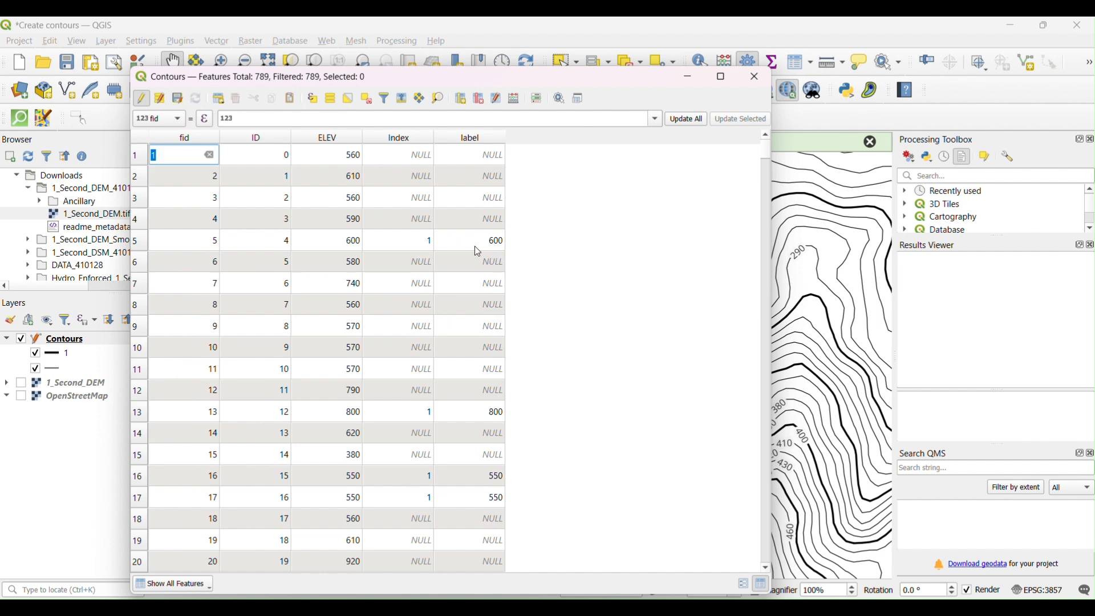
Save the Contours layer edits, turn off editing and minimize the attribute table.
click(178, 99)
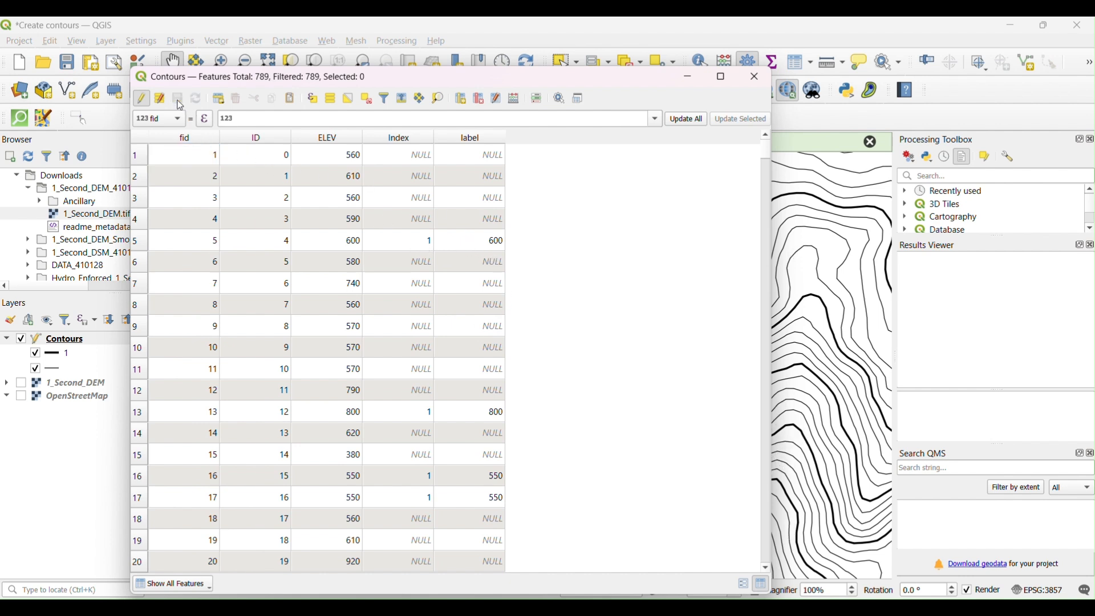
click(142, 99)
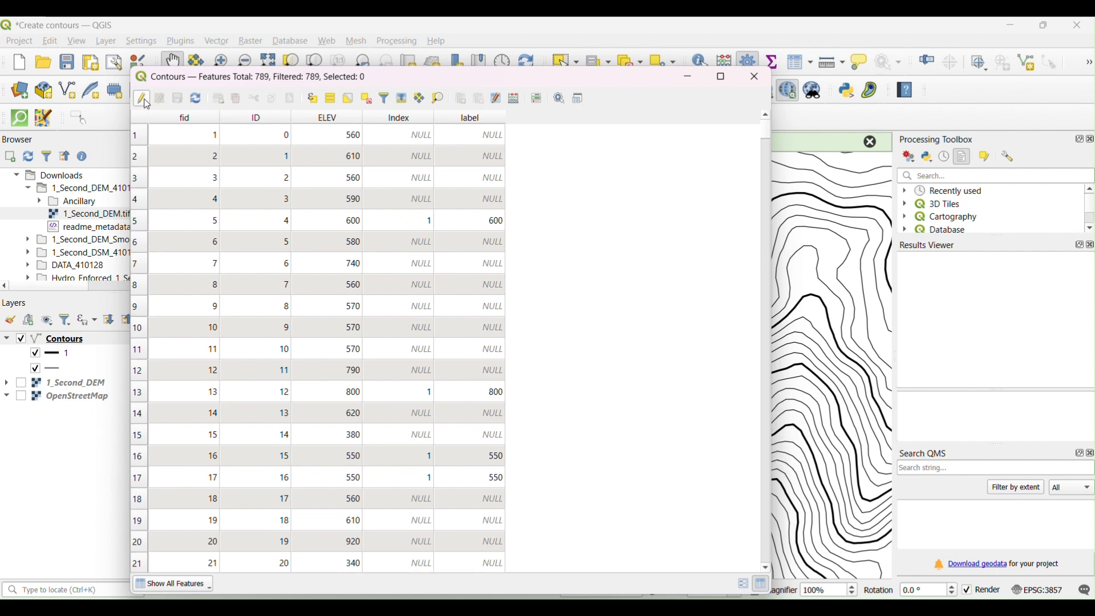
click(687, 78)
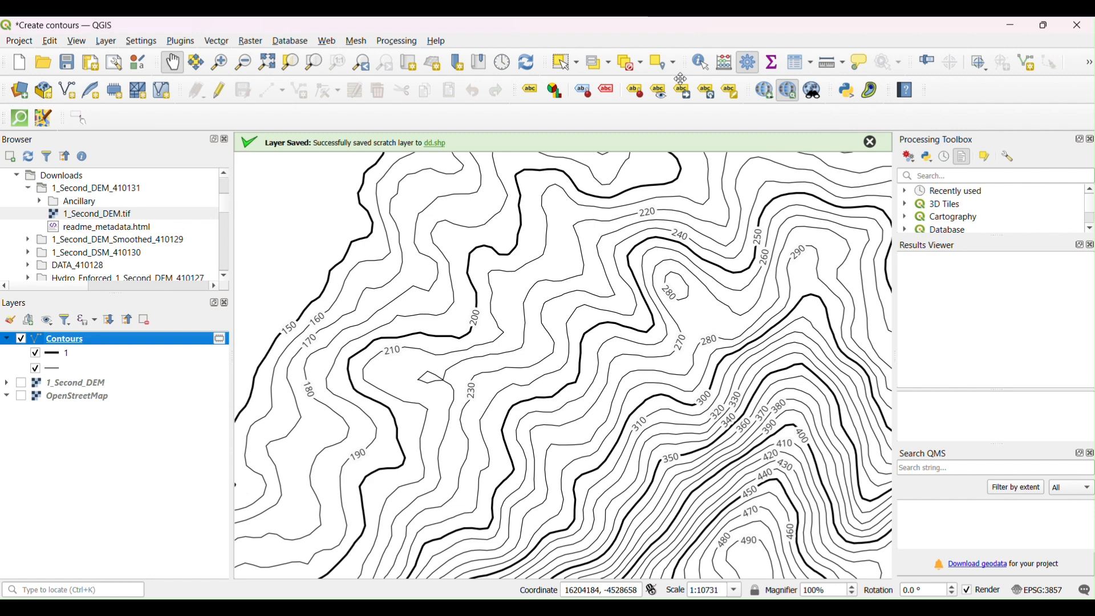
Set the Contours layer's single labels to use the label field, and apply and accept the layer properties.
right_click(80, 344)
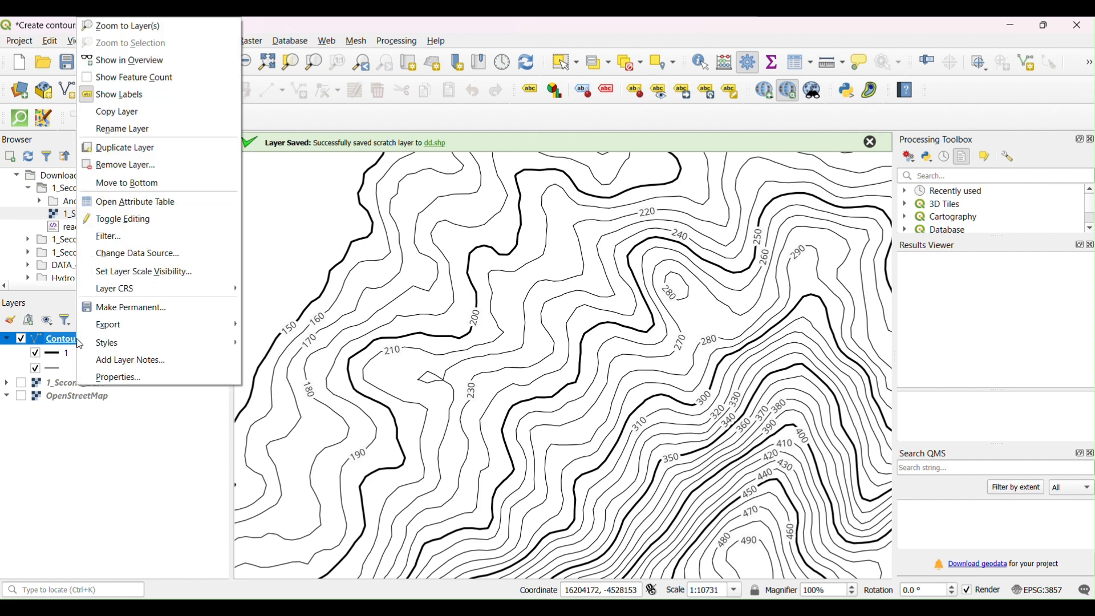
click(129, 379)
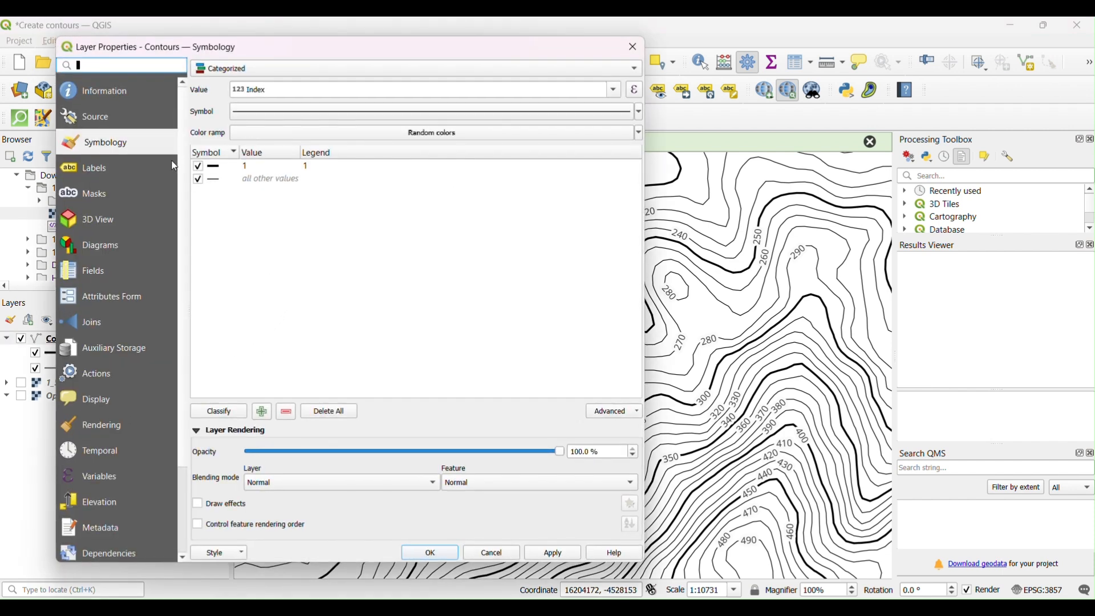
click(142, 170)
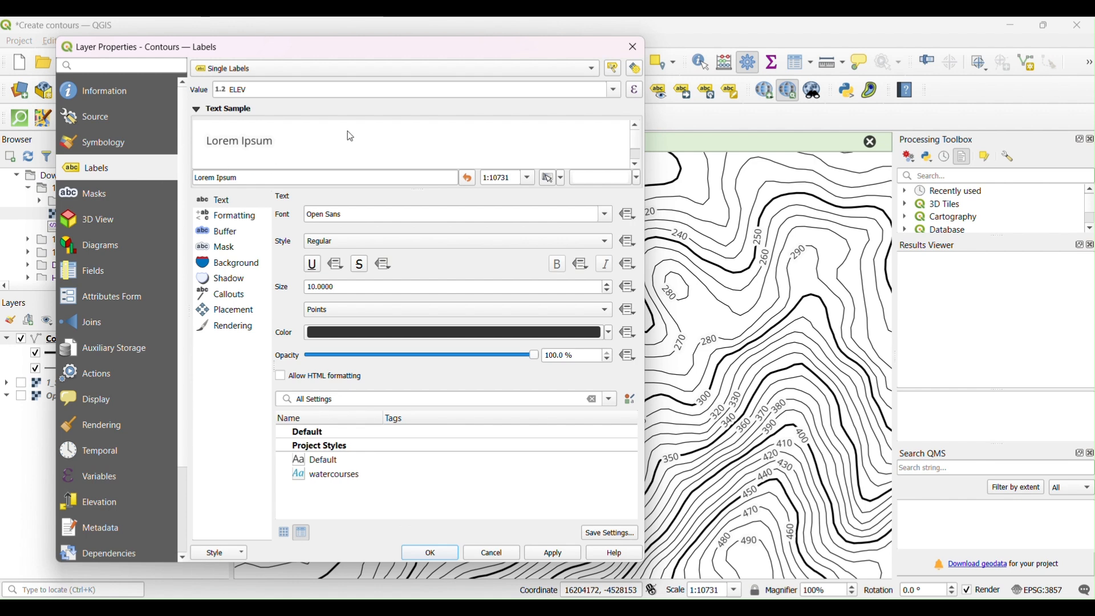
click(614, 90)
click(537, 174)
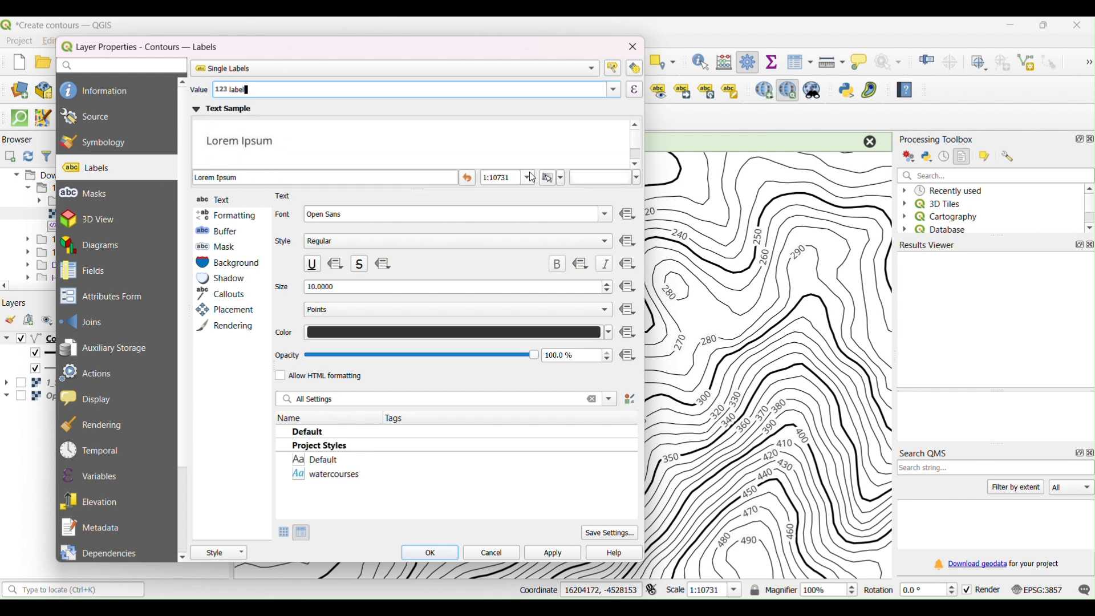
click(558, 555)
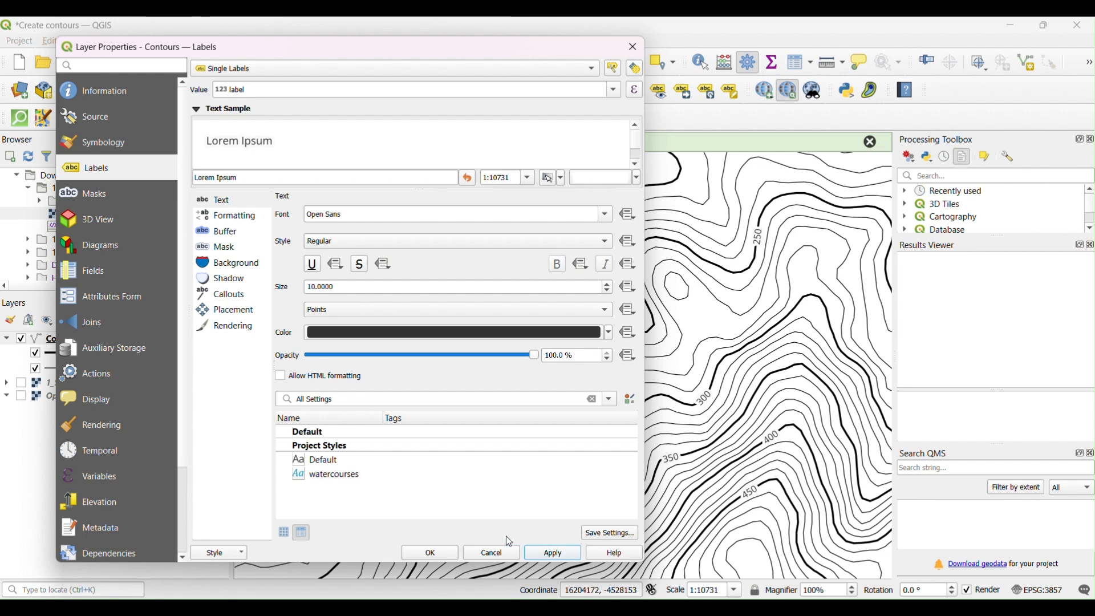
click(446, 553)
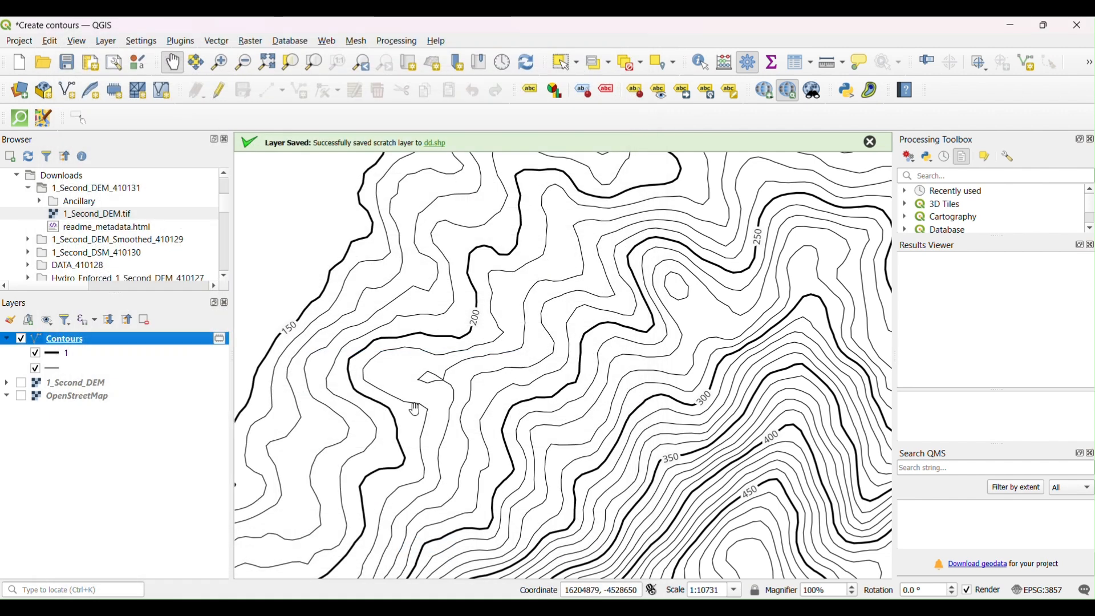
Change the colour of the index contour category 1 to dark red #a8000d.
scroll(417, 408, down, 1)
scroll(418, 407, up, 1)
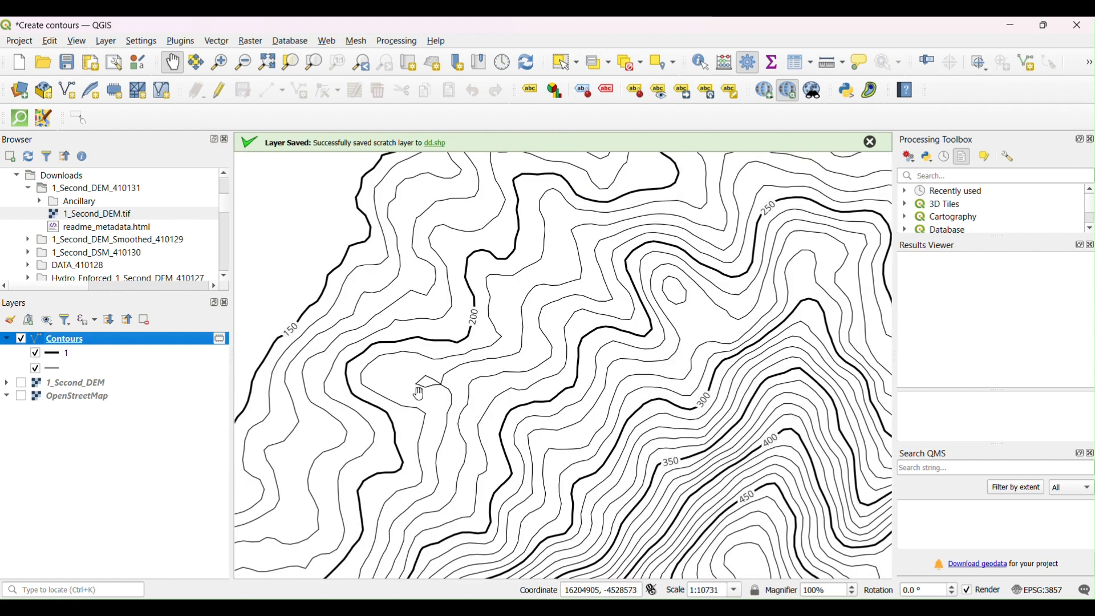
double_click(60, 358)
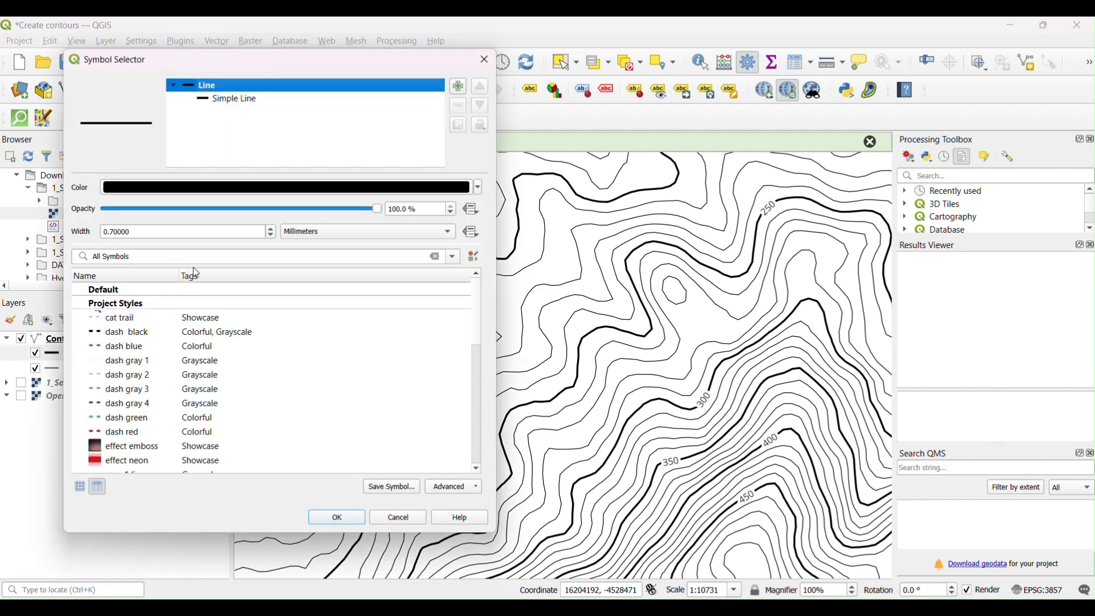
click(206, 188)
click(573, 325)
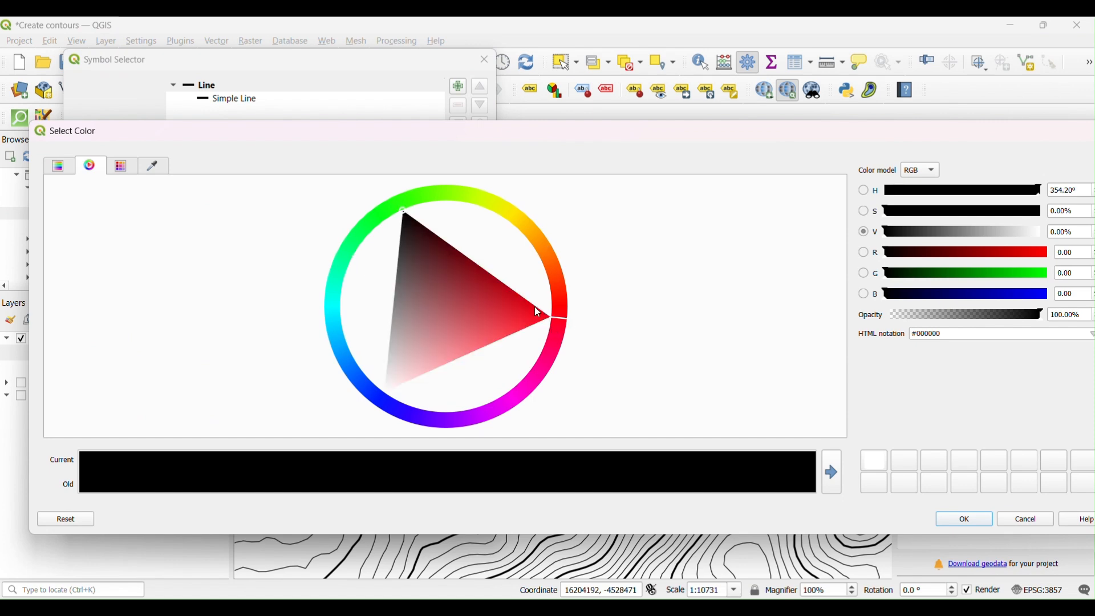
drag(536, 309, 501, 281)
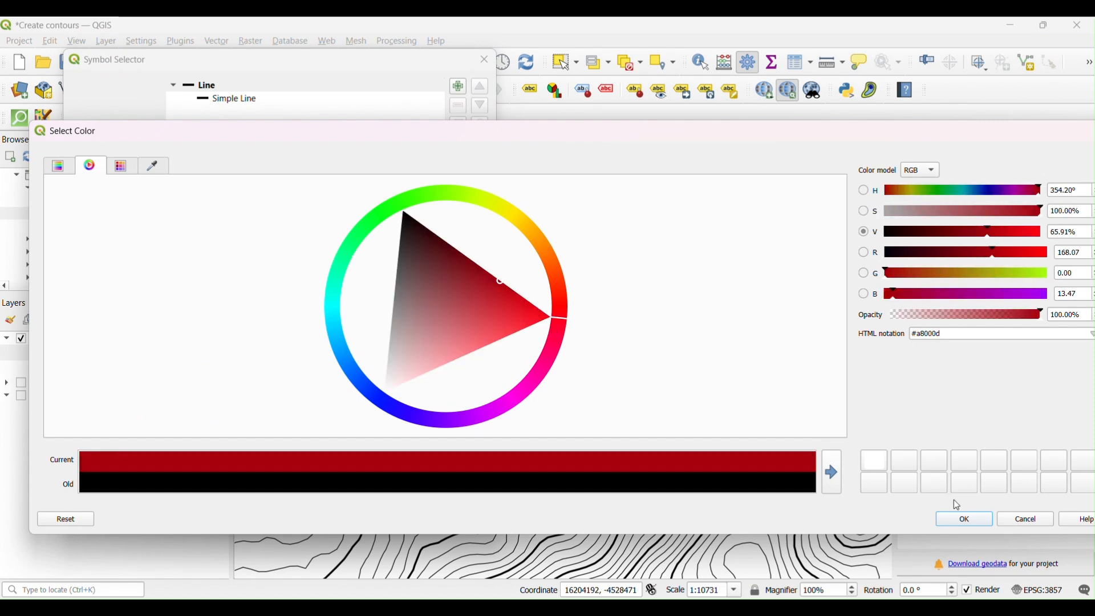
click(964, 519)
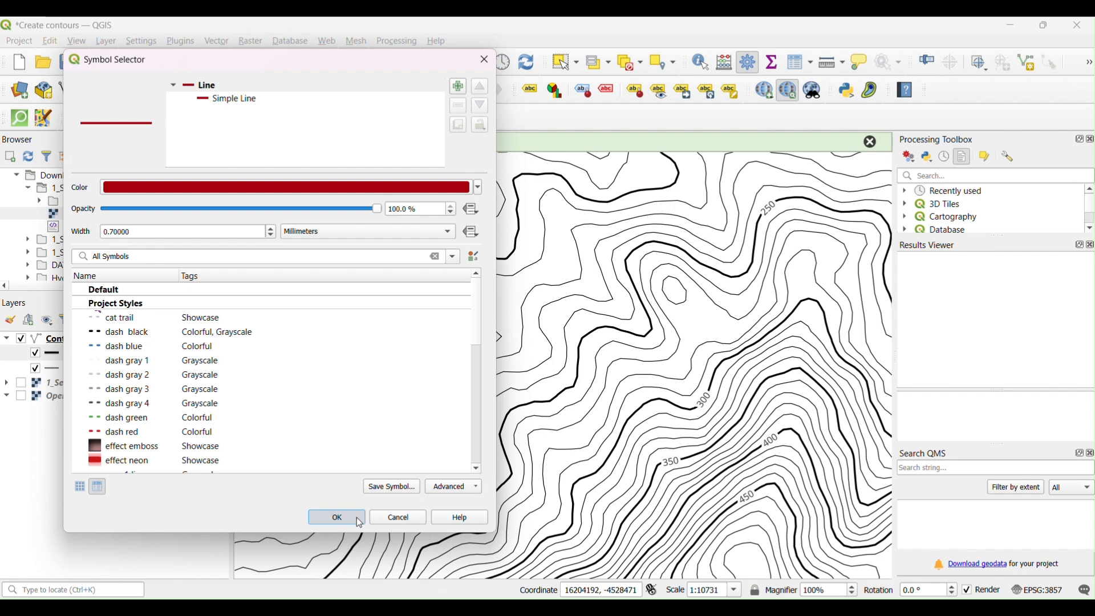
click(337, 520)
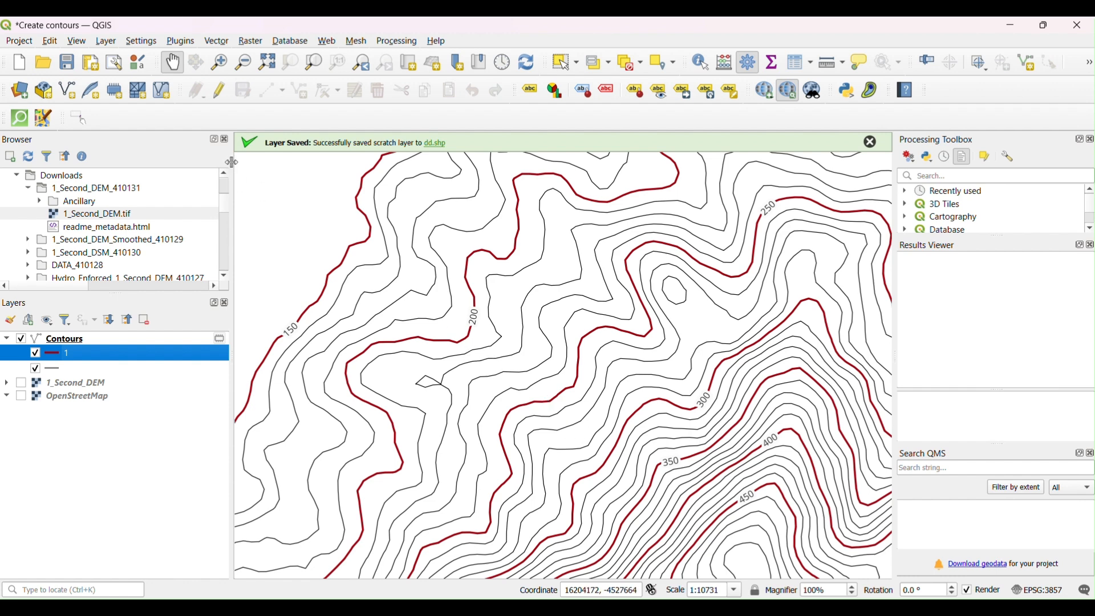
Create a print layout titled Contours and place a map over most of its page.
click(25, 41)
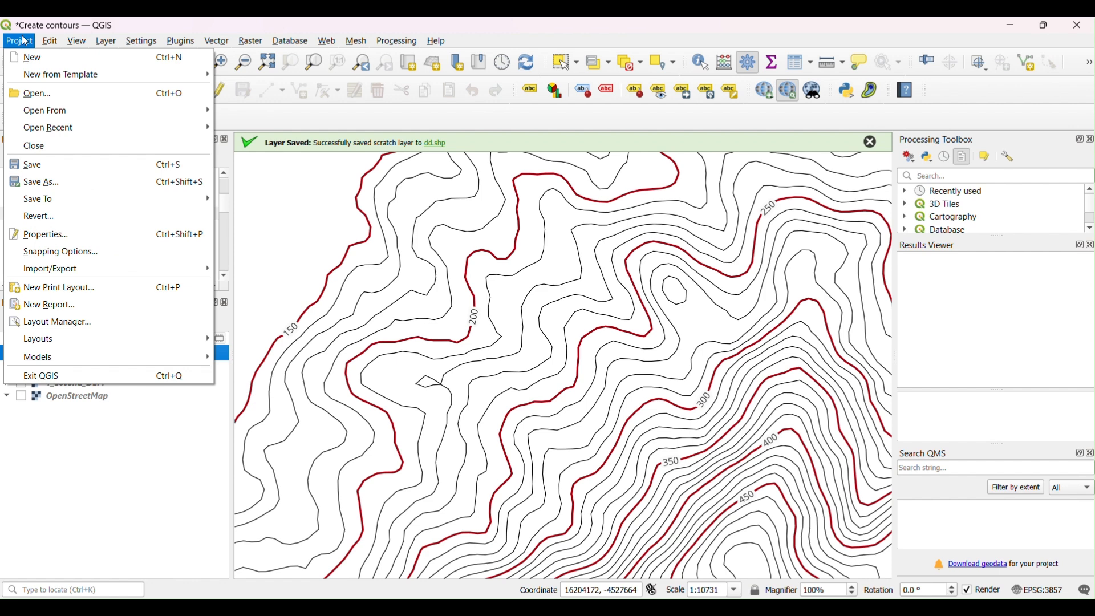
click(88, 289)
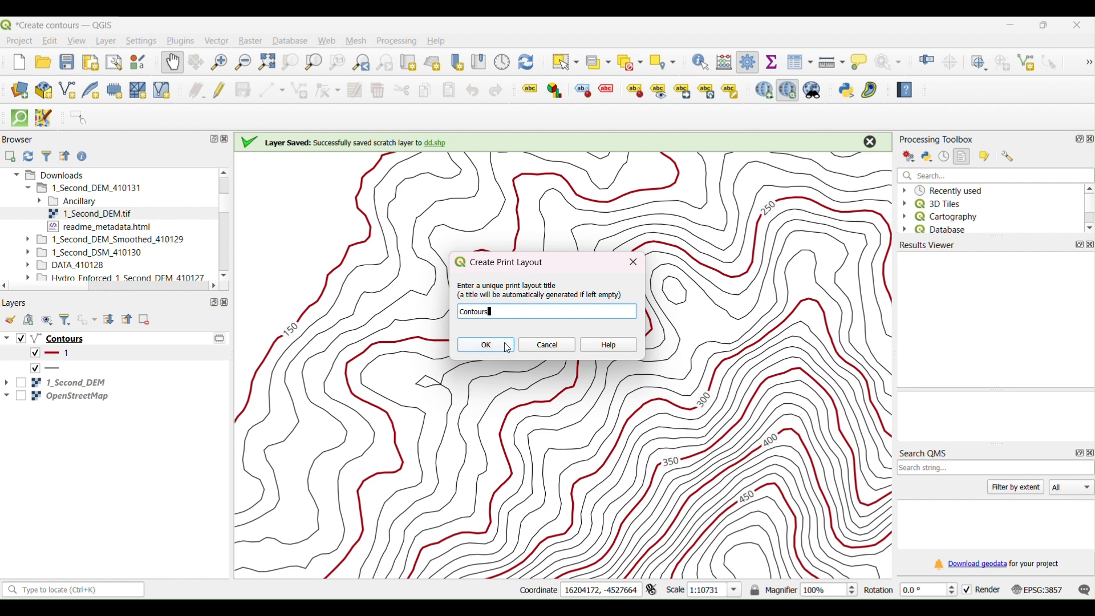
click(486, 345)
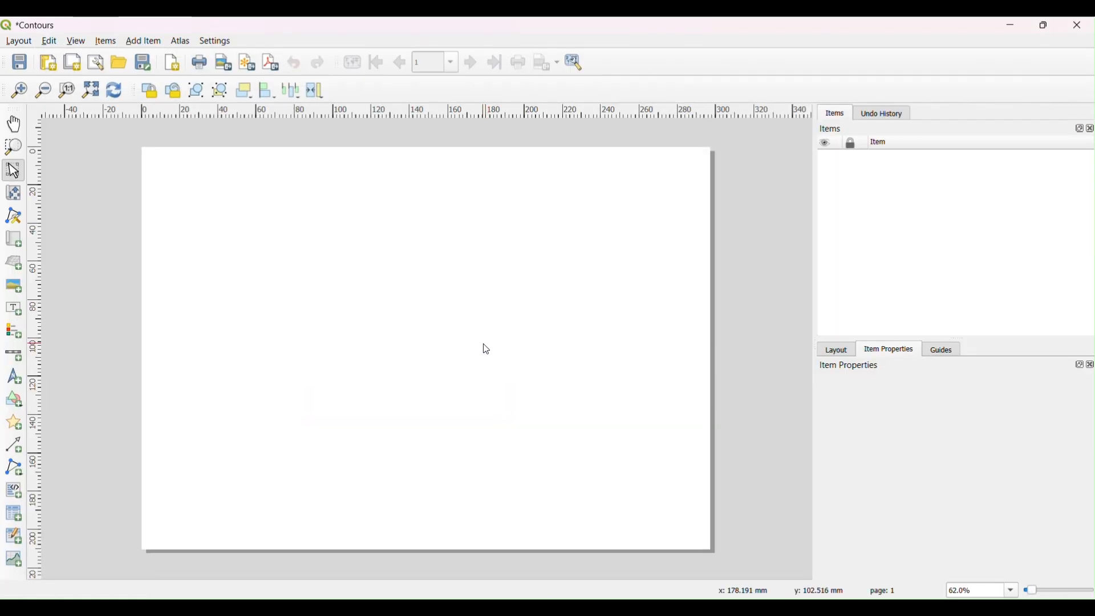
click(14, 240)
drag(155, 159, 628, 487)
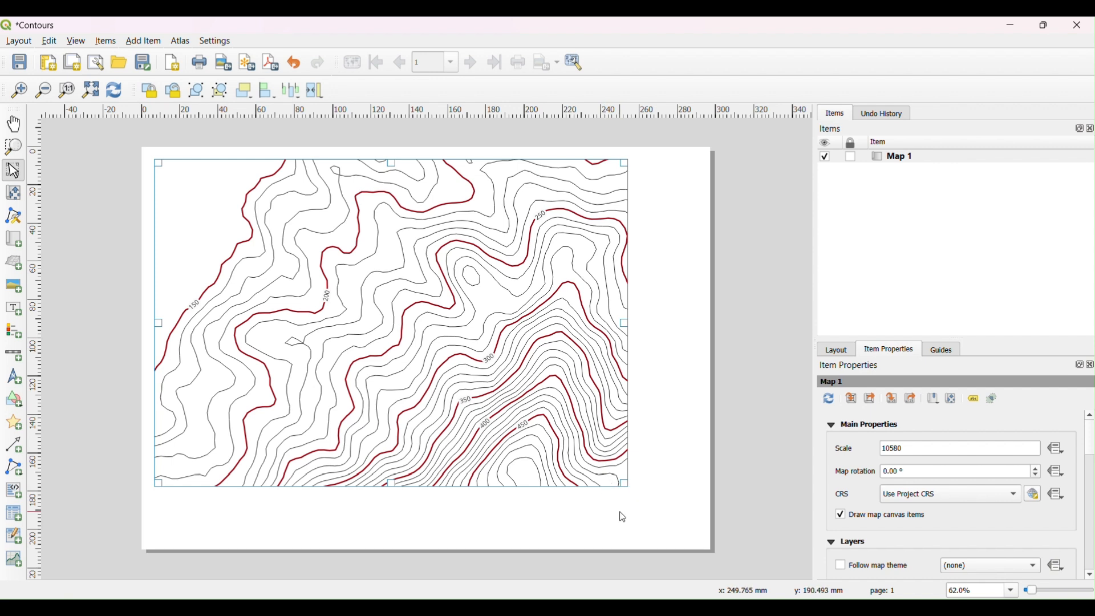
Set the layout's page size to A3.
click(640, 516)
click(543, 404)
click(672, 436)
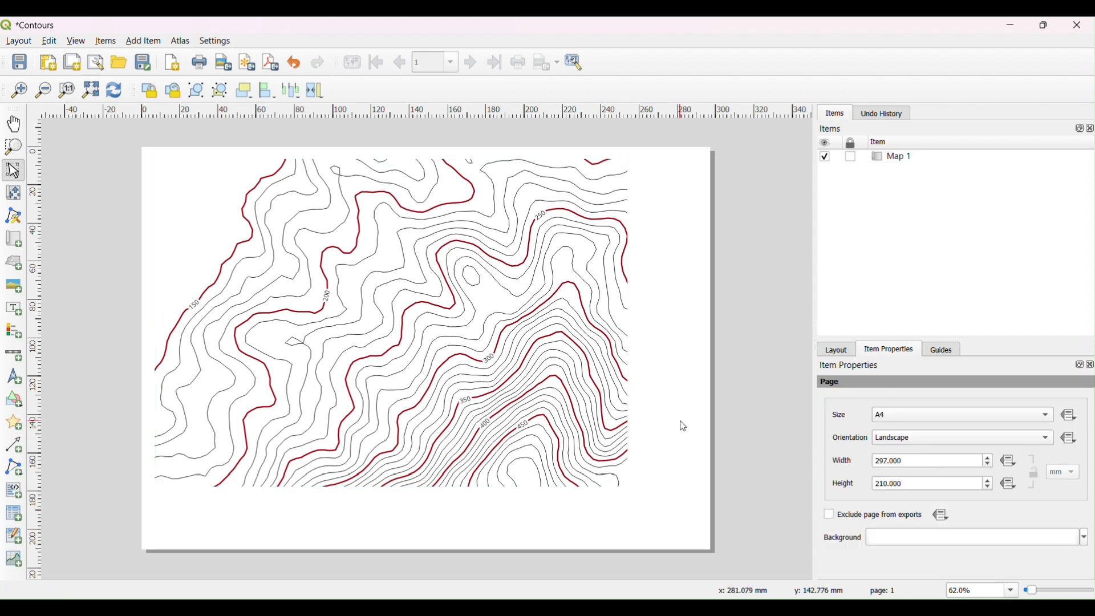
click(1047, 418)
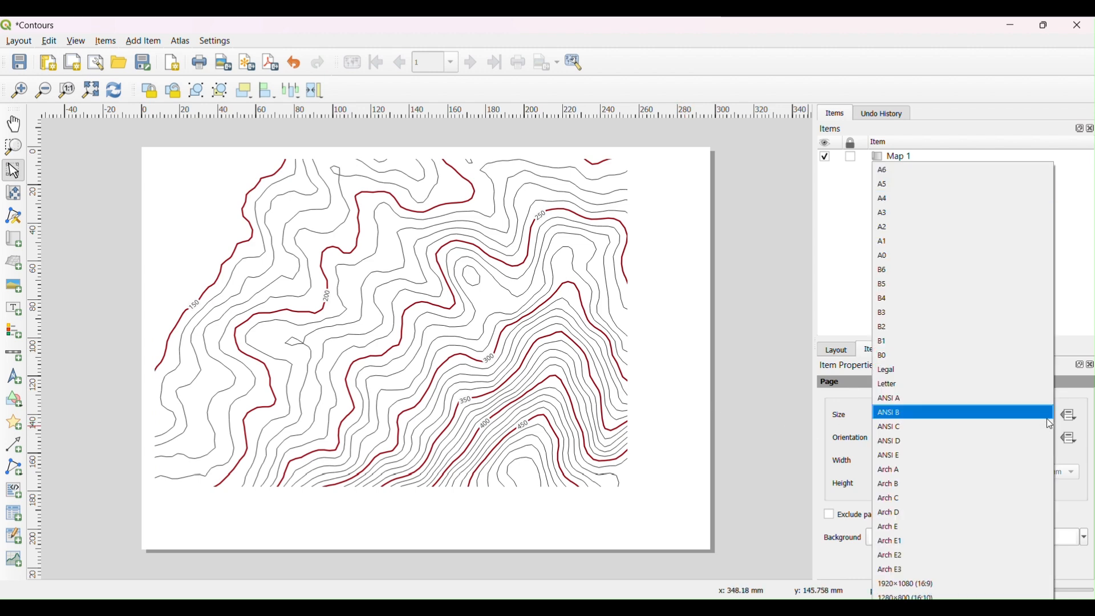
click(888, 212)
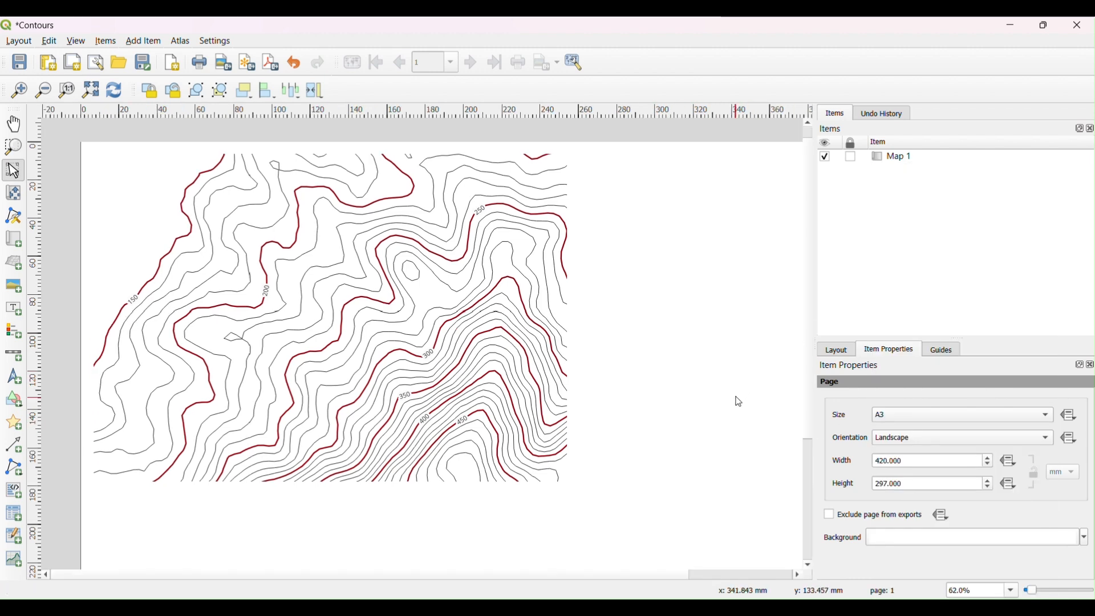
Enlarge the map item to span nearly the full A3 page width, leaving a blank strip beneath it.
scroll(659, 435, down, 1)
click(465, 374)
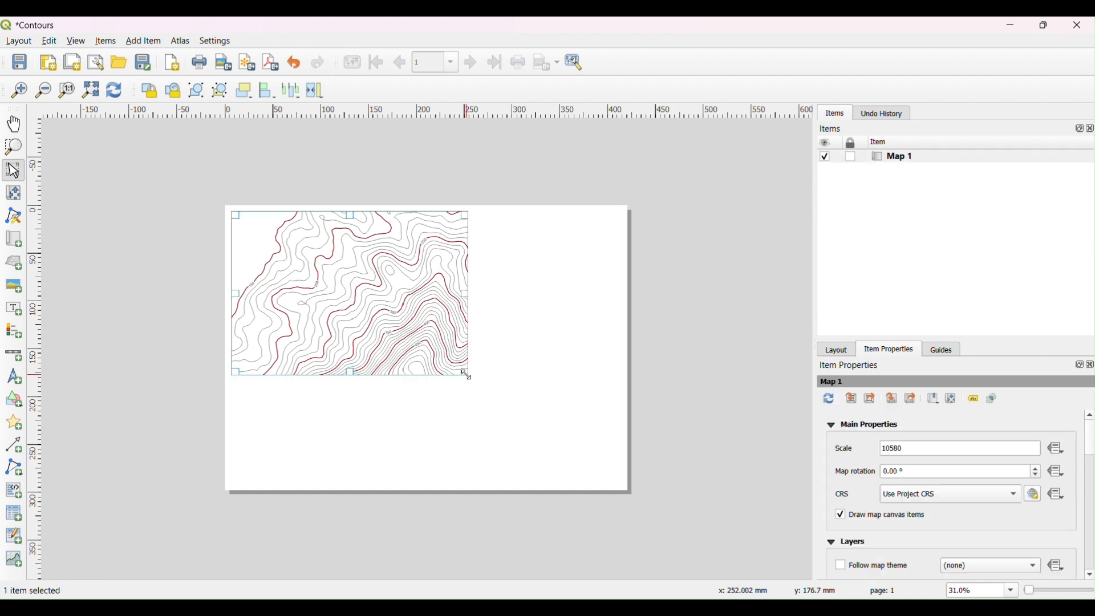
drag(468, 374, 623, 416)
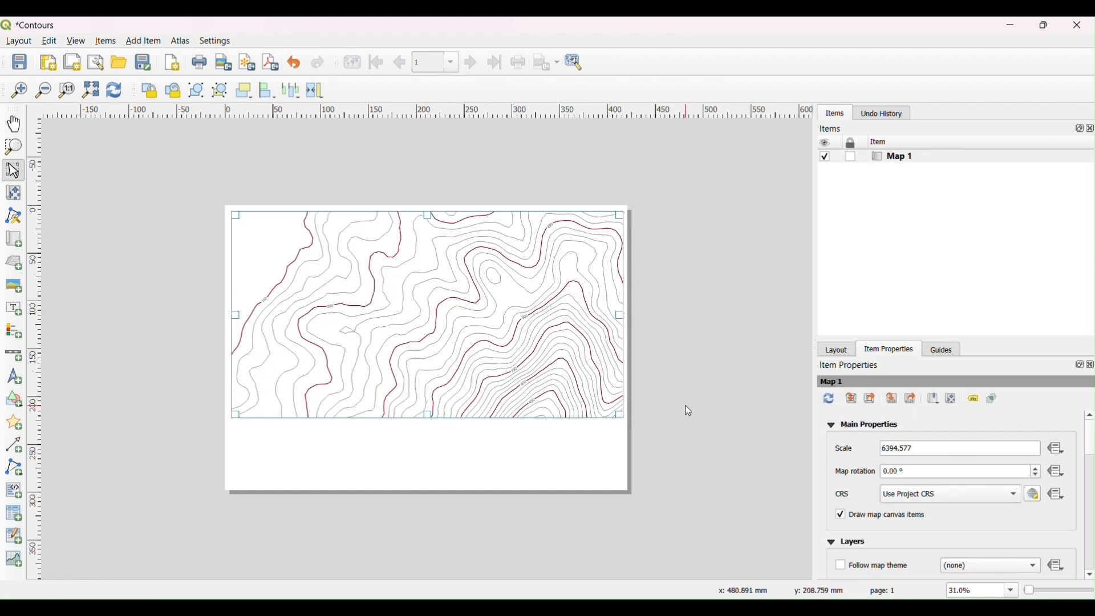
click(714, 409)
Set the layout map's scale to 20000.
click(582, 341)
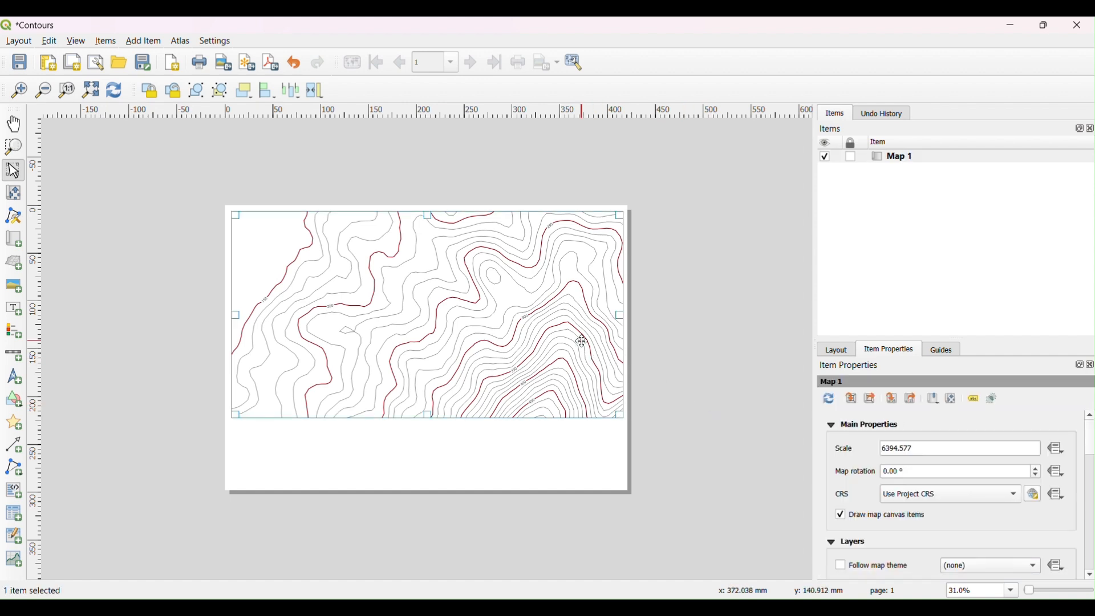
drag(953, 447, 871, 448)
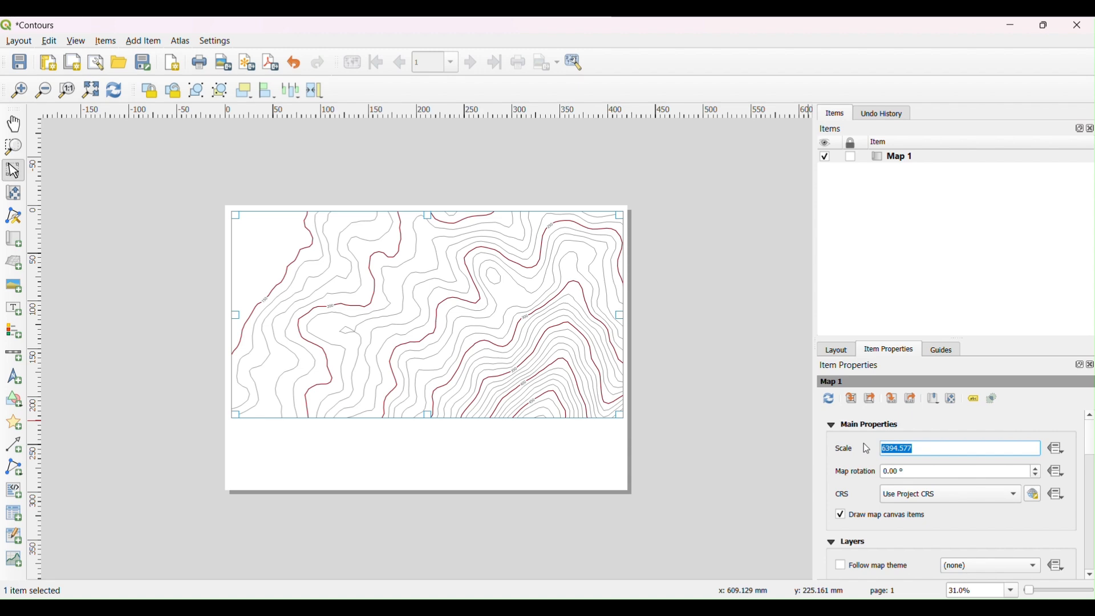
text(20000)
key(Return)
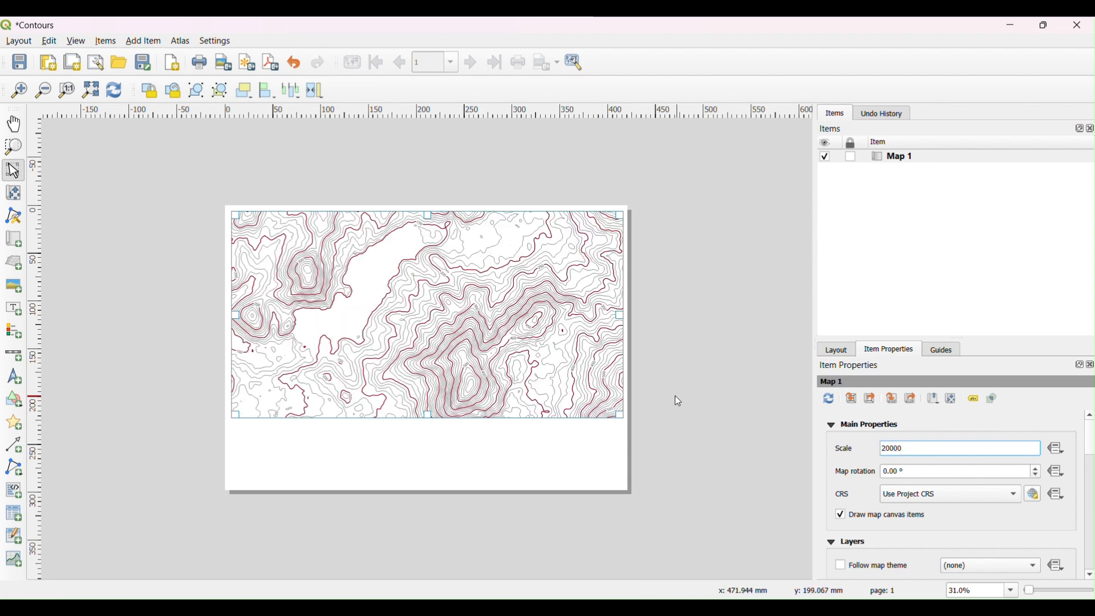
click(685, 406)
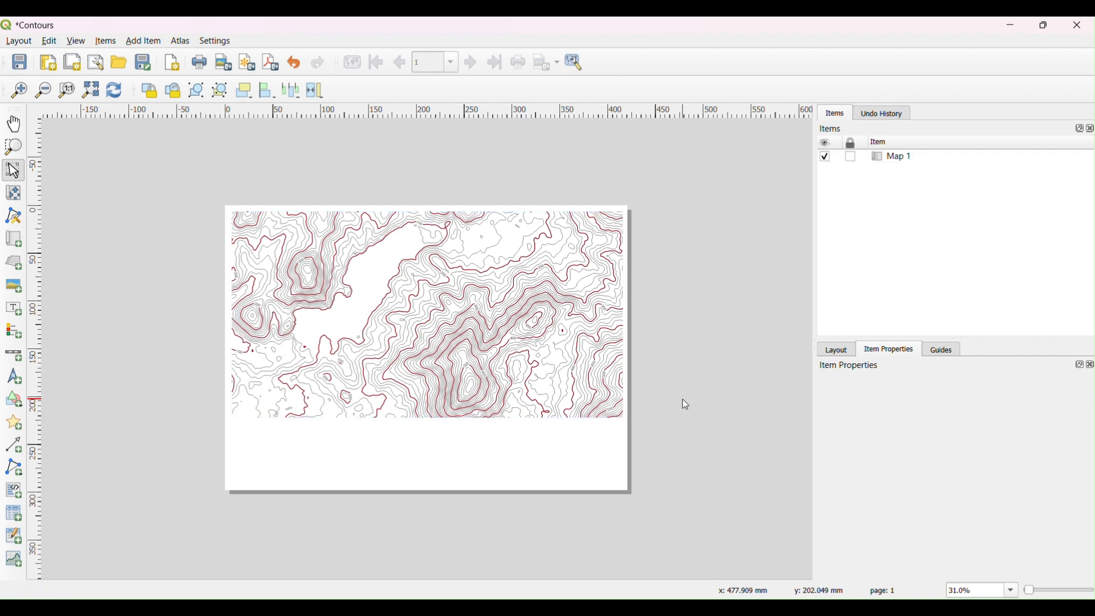
click(17, 317)
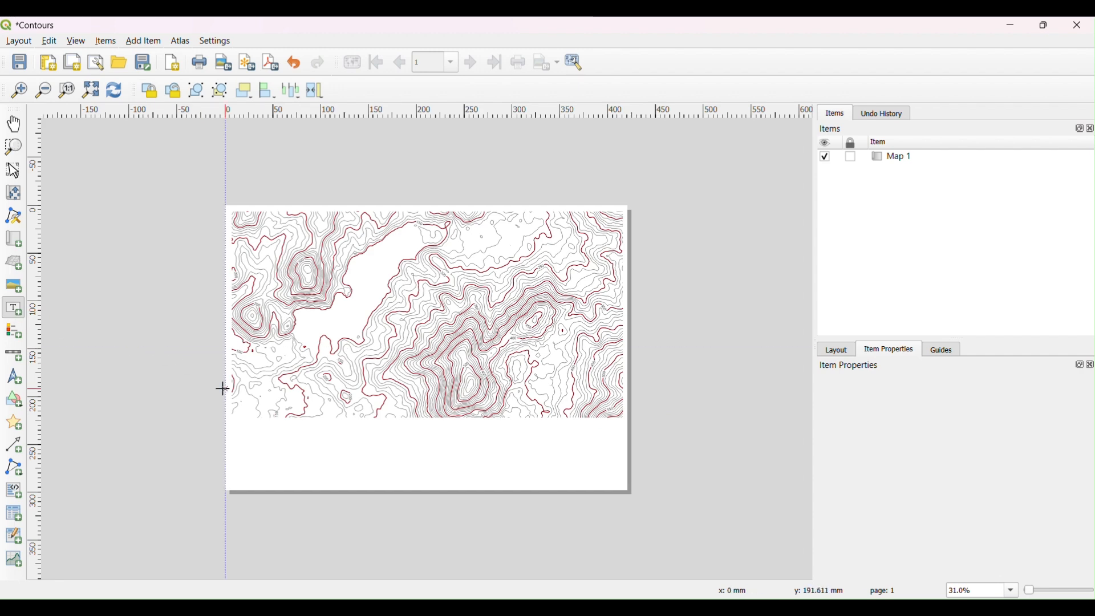
click(261, 469)
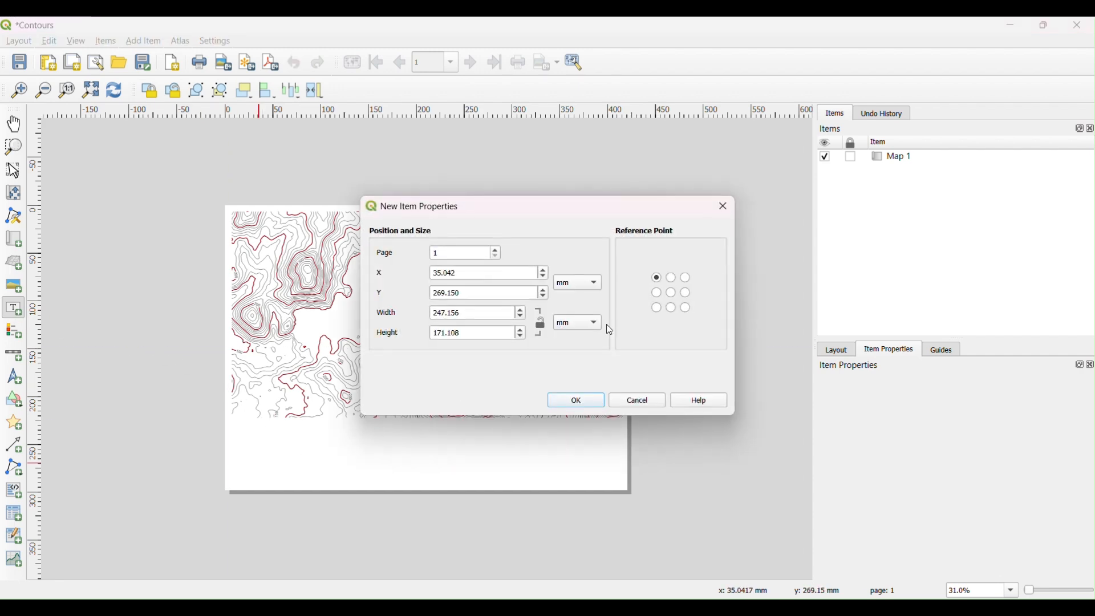
click(723, 206)
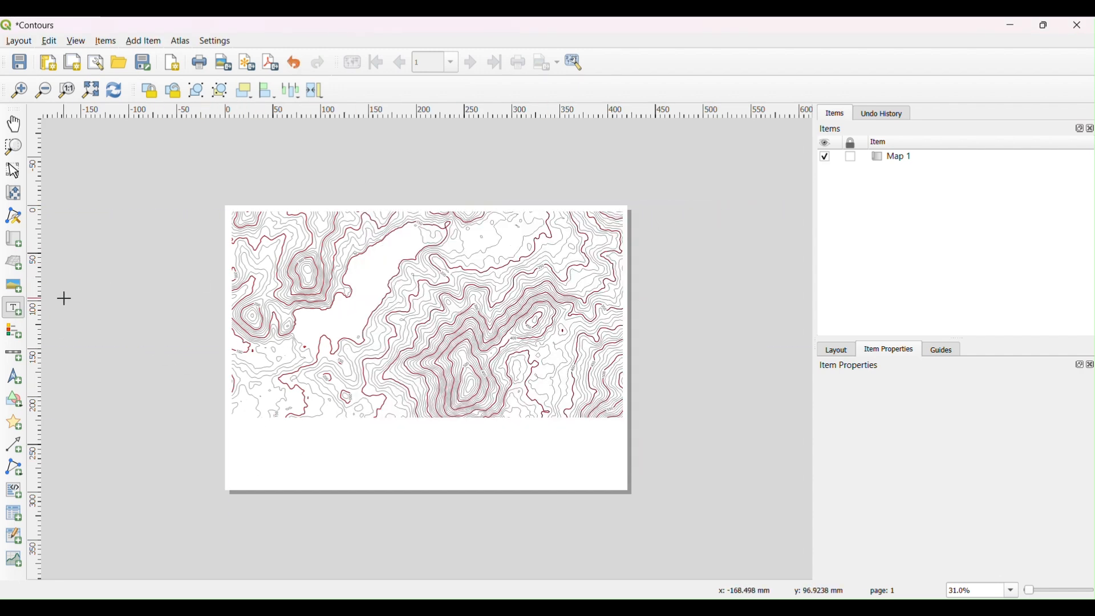
Add a legend for the map in the blank strip beneath it, near the left end of the page.
click(14, 331)
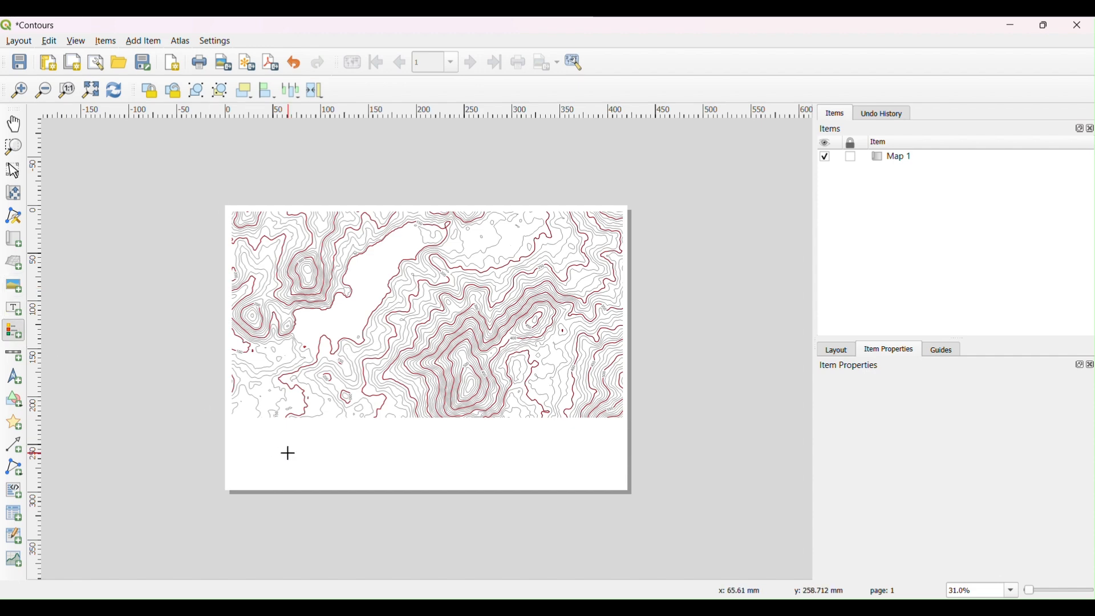
click(273, 456)
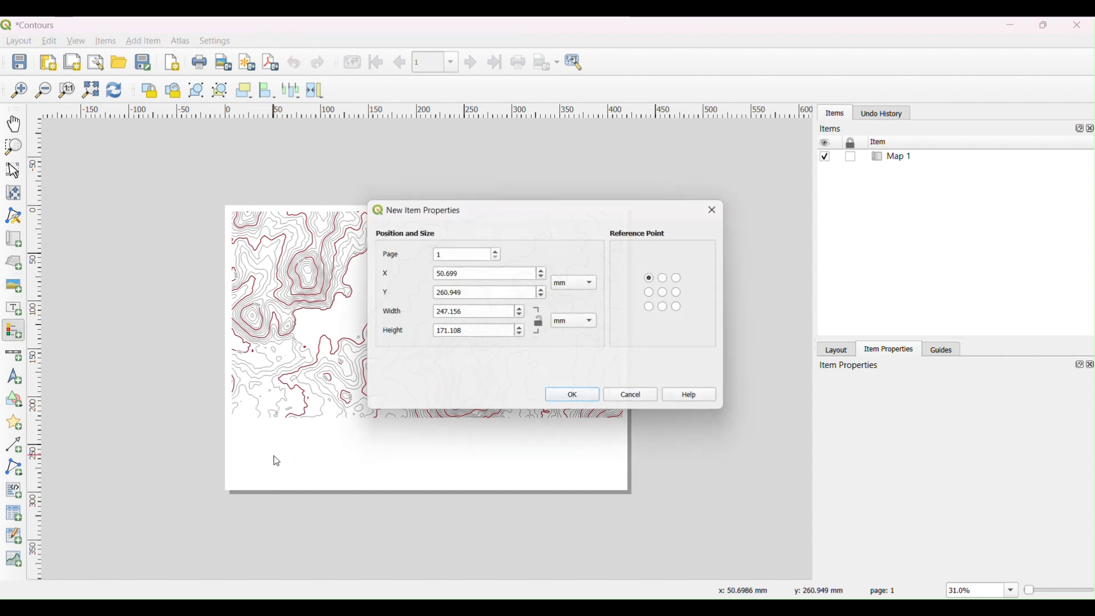
click(576, 404)
drag(296, 415, 330, 391)
click(375, 404)
scroll(242, 386, up, 6)
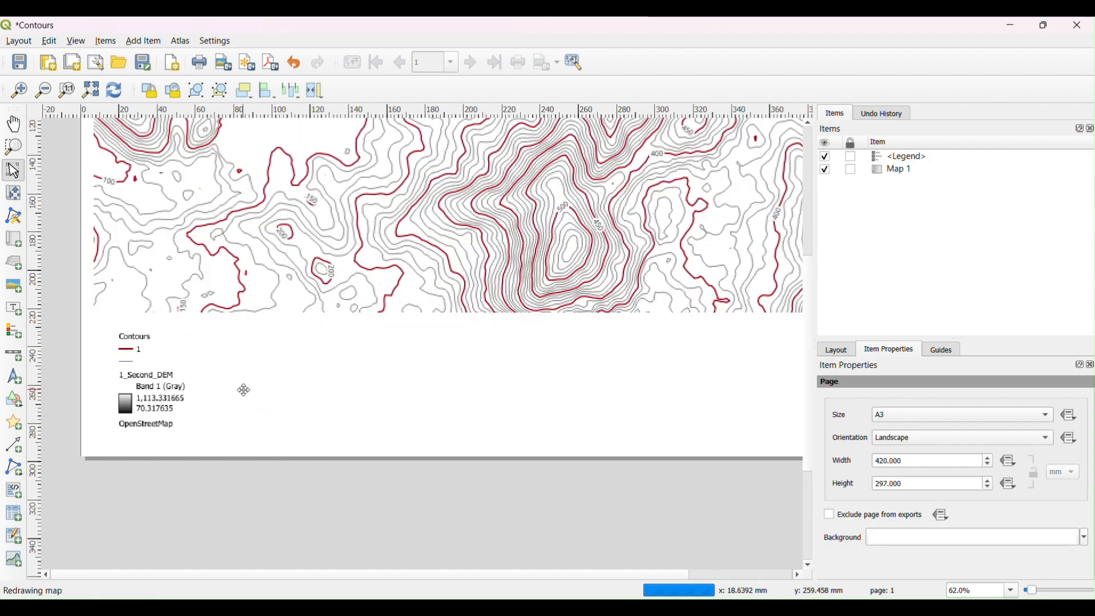
drag(149, 399, 417, 402)
scroll(392, 396, down, 3)
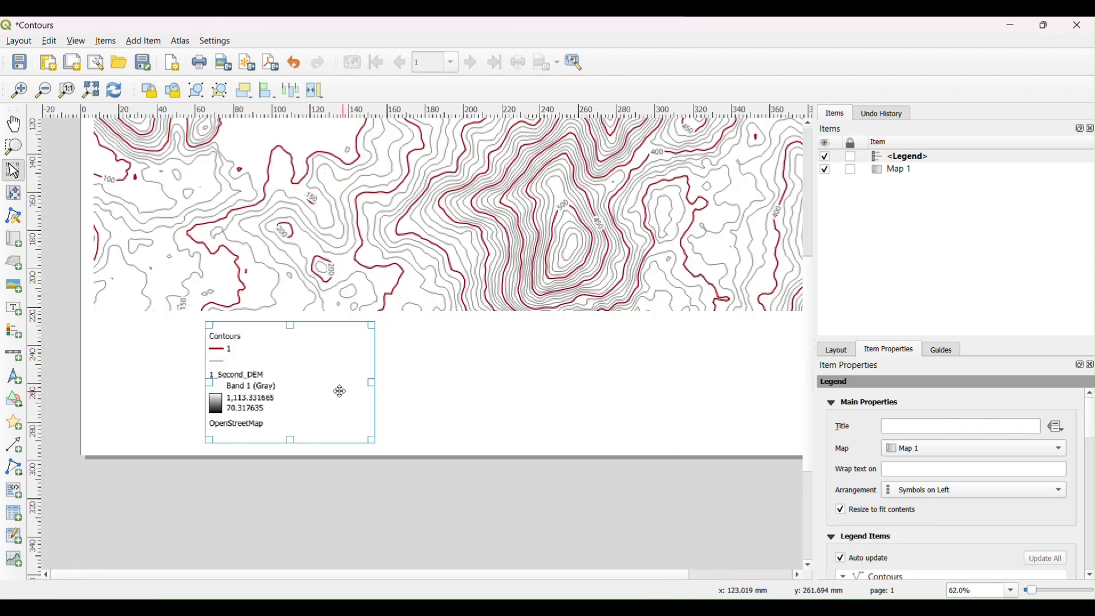
drag(280, 394, 210, 398)
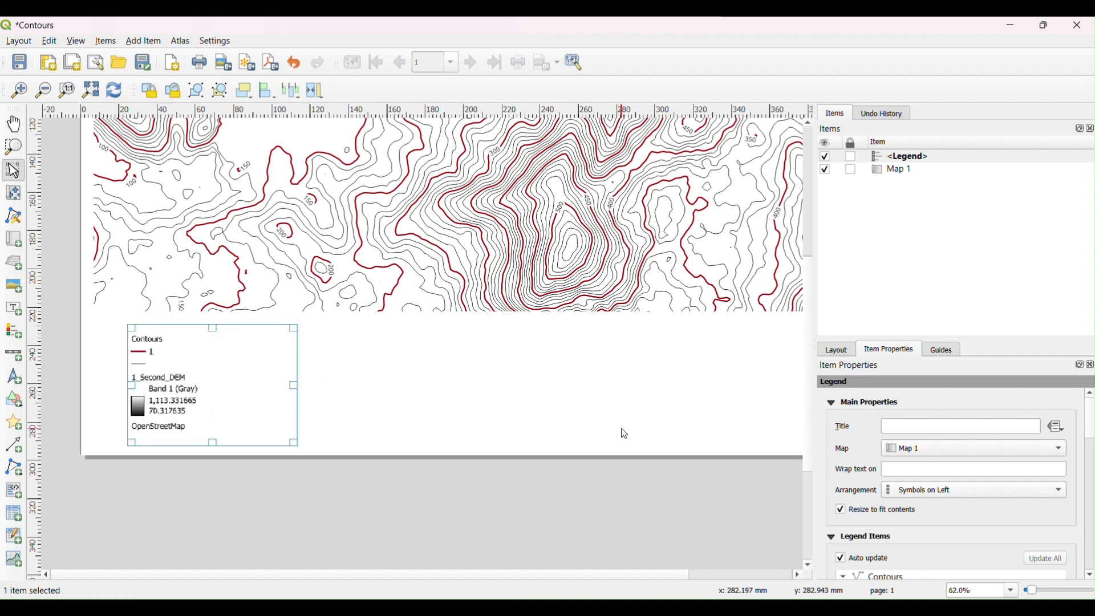
Limit the legend to items inside linked maps and enlarge its frame slightly.
scroll(915, 506, down, 6)
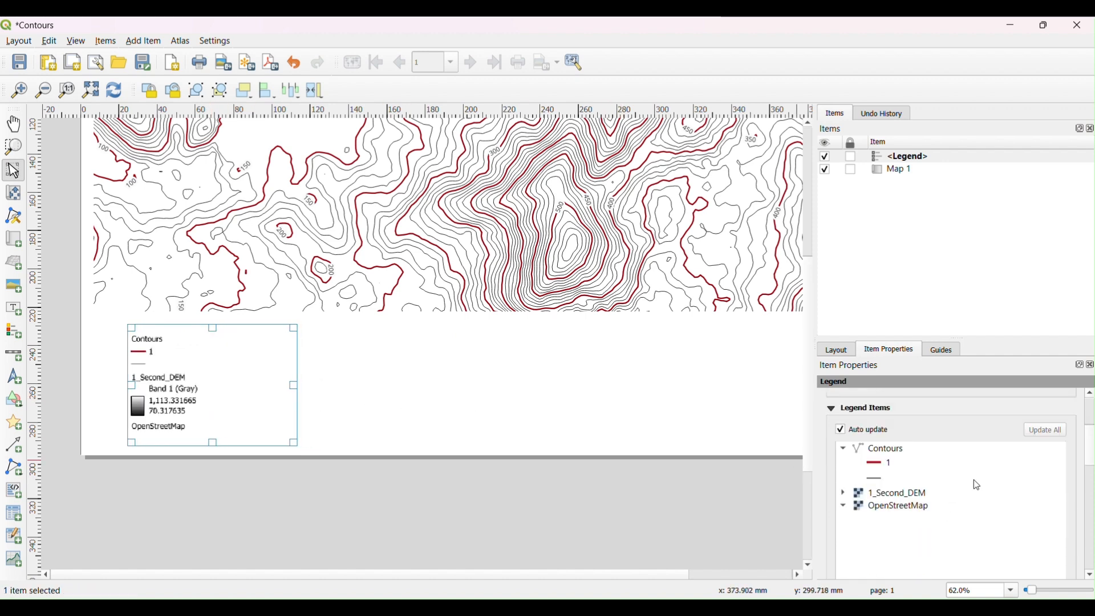
scroll(933, 498, down, 1)
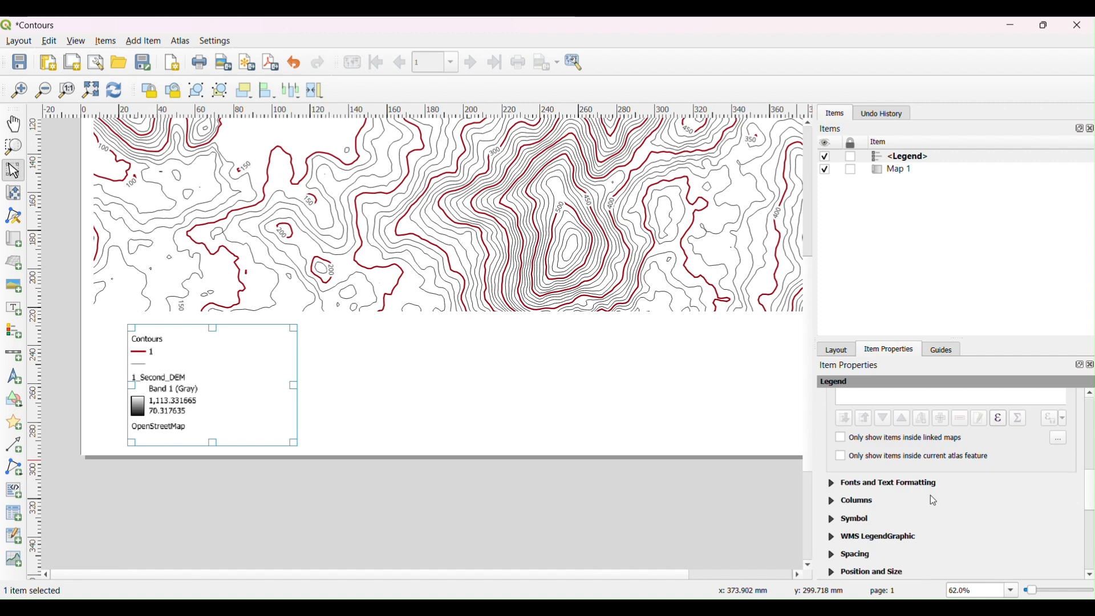
click(842, 439)
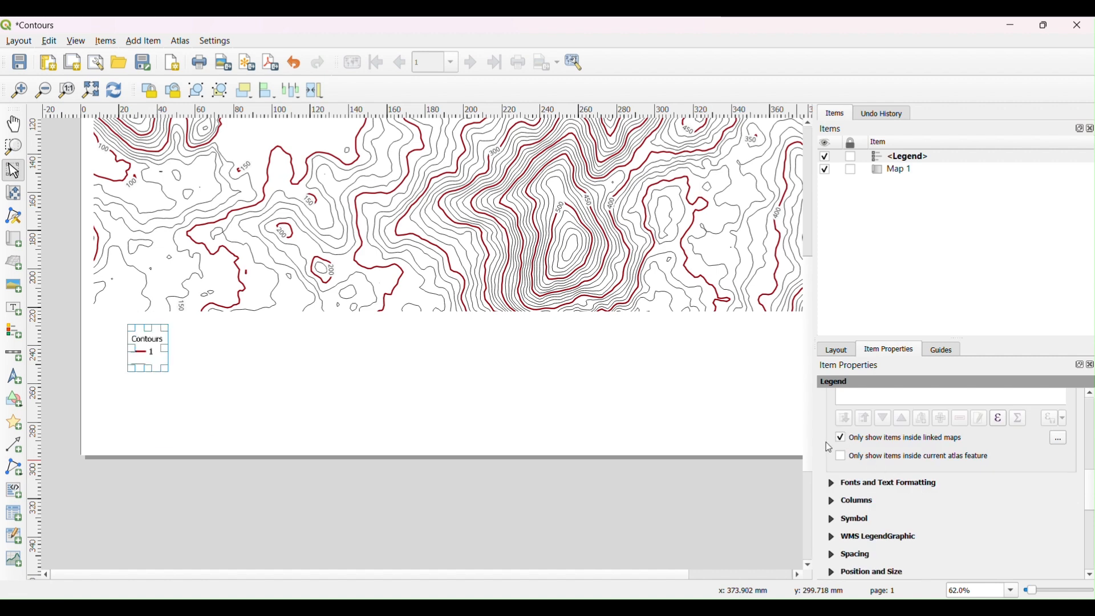
drag(169, 372, 215, 389)
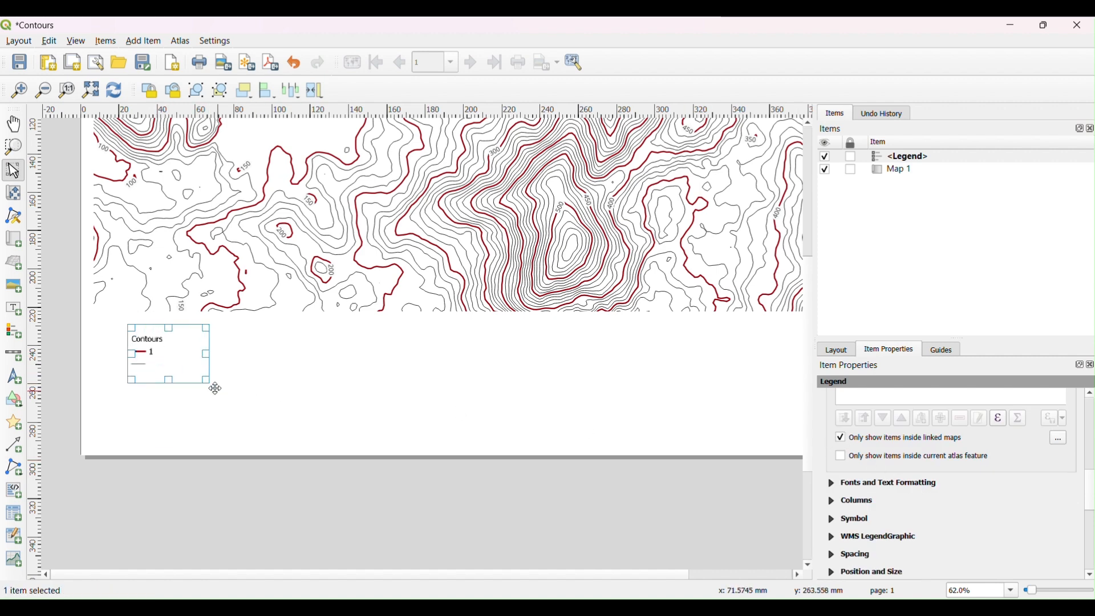
click(228, 399)
scroll(264, 375, down, 4)
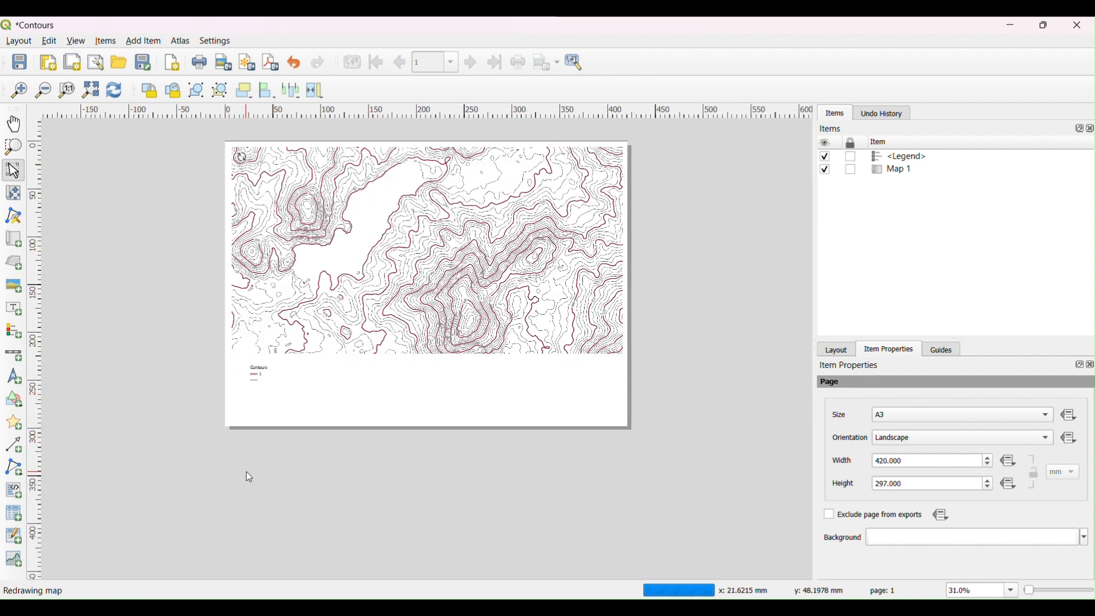
Add a scale bar in the blank strip directly below the legend.
scroll(338, 392, up, 4)
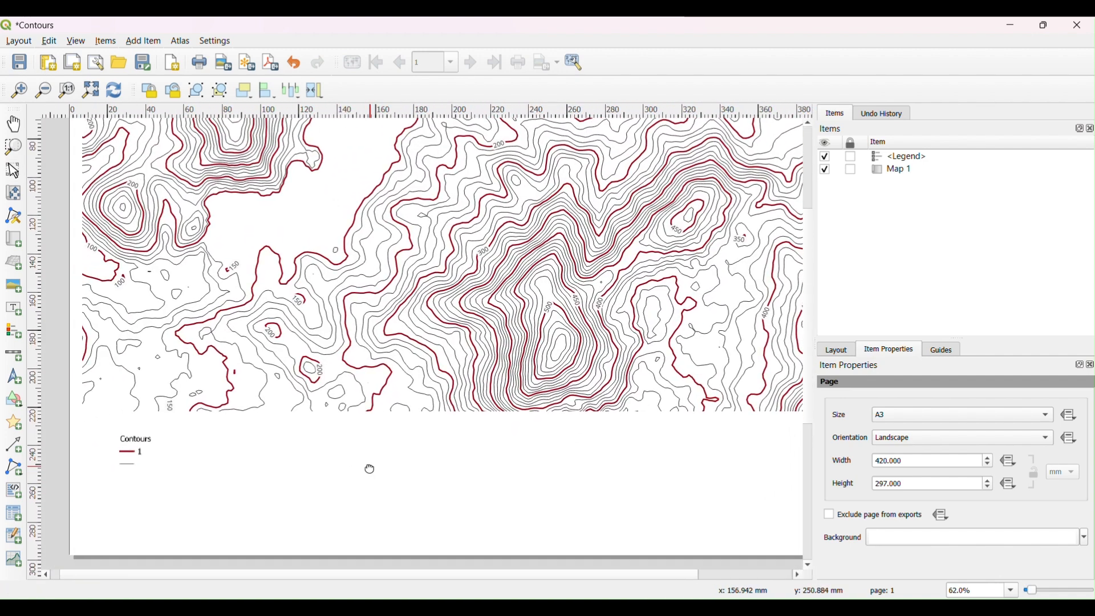
key(v)
click(13, 355)
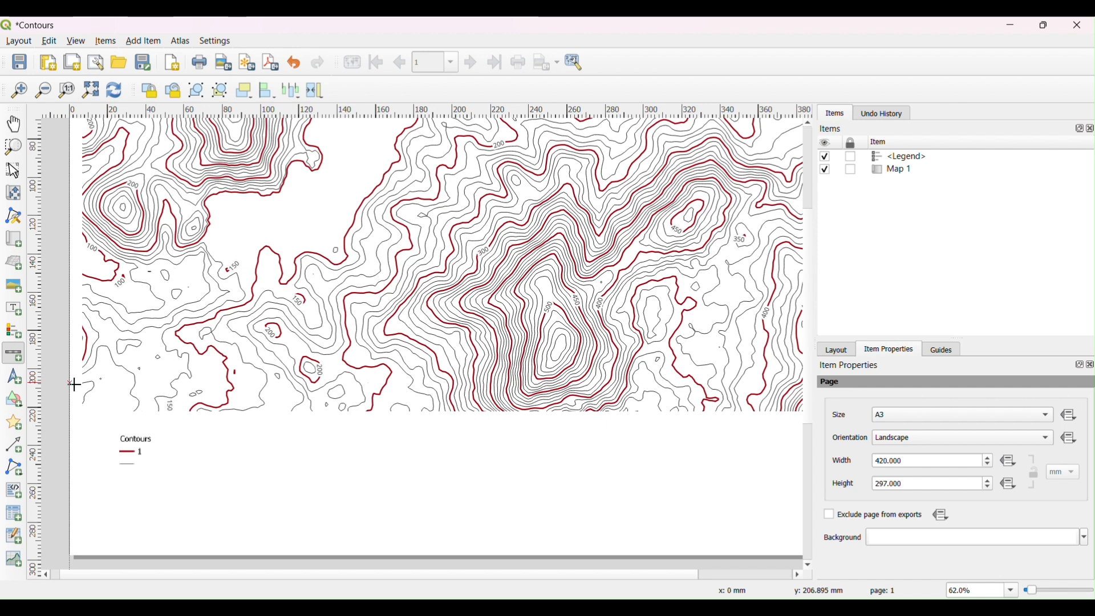
drag(130, 511, 405, 492)
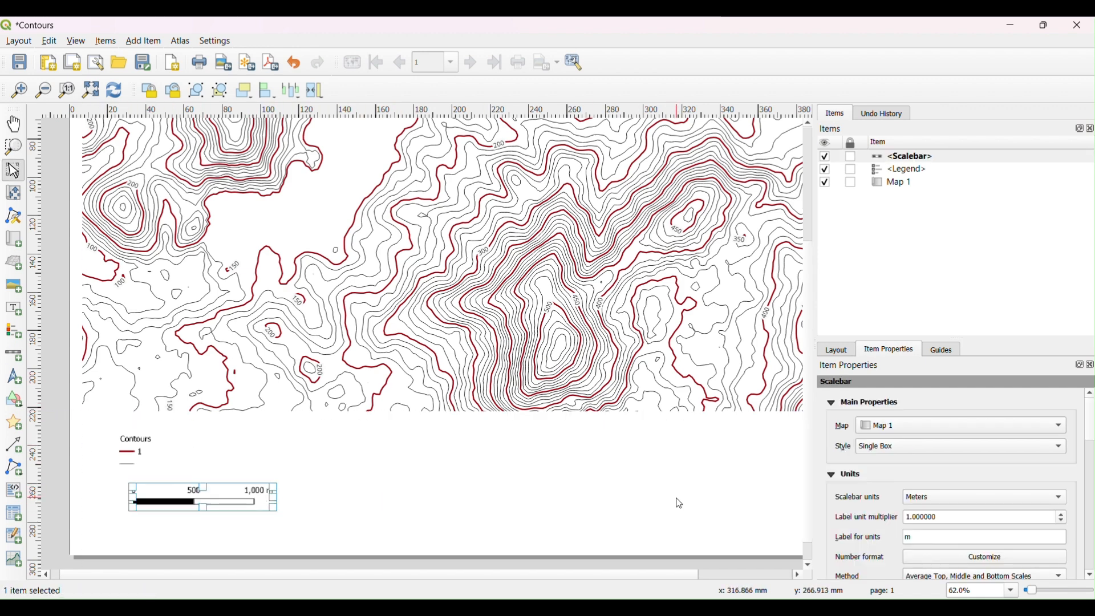
Set the scale bar to 4 right segments and align its left end with the legend.
scroll(1000, 480, down, 5)
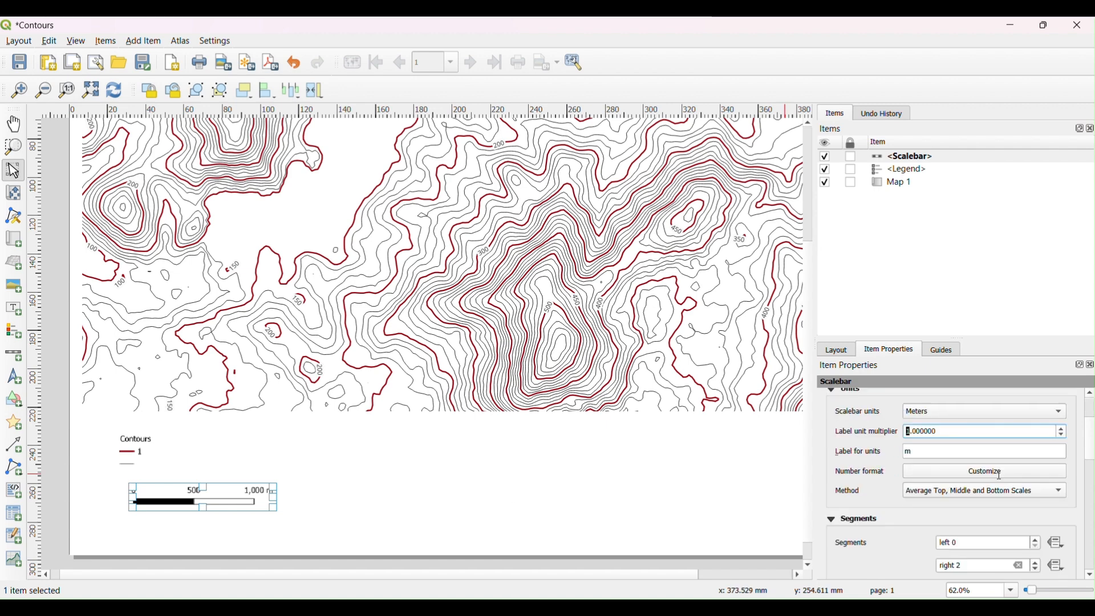
scroll(1003, 481, down, 2)
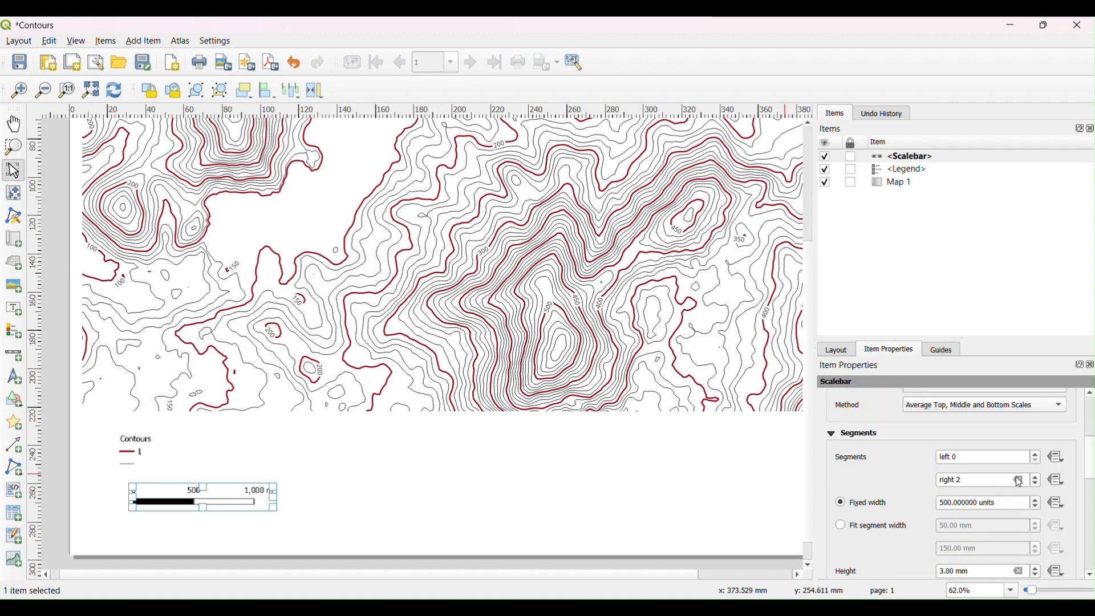
click(1038, 478)
click(1038, 477)
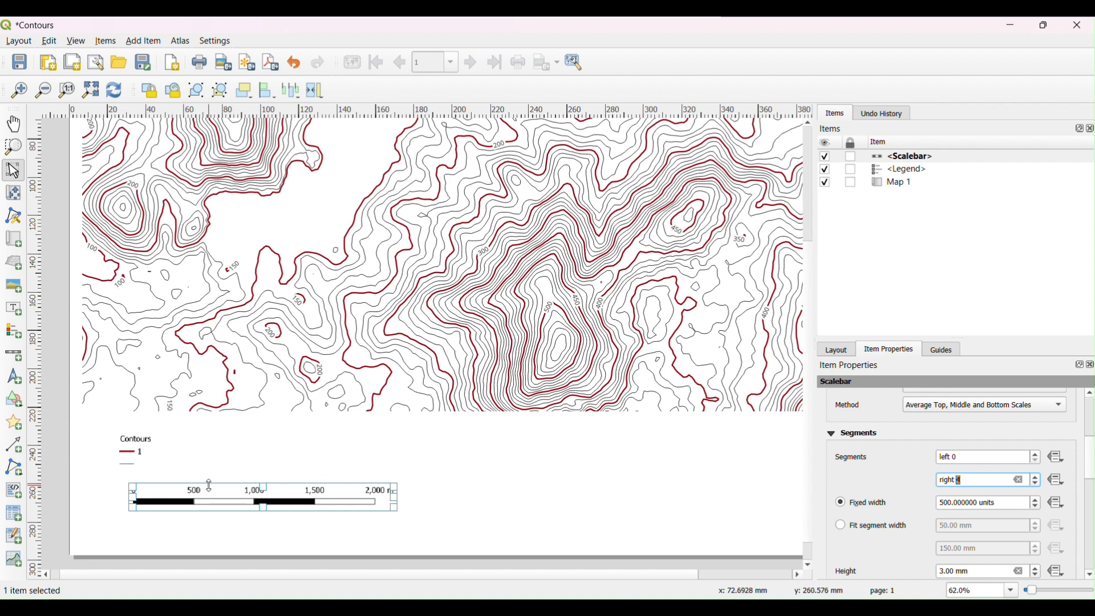
click(296, 480)
drag(292, 502, 280, 502)
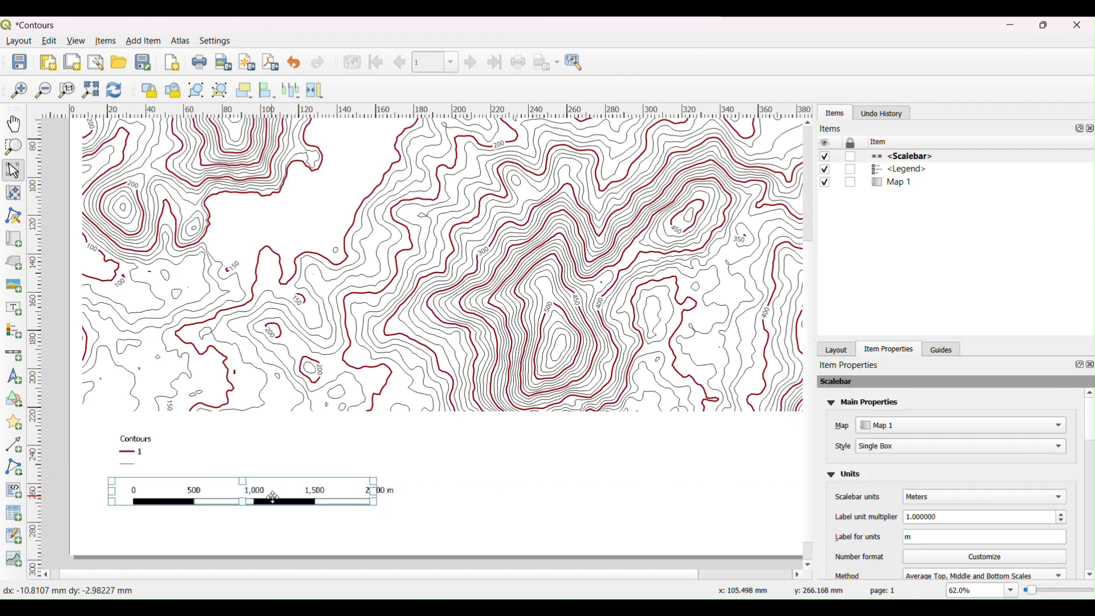
click(460, 501)
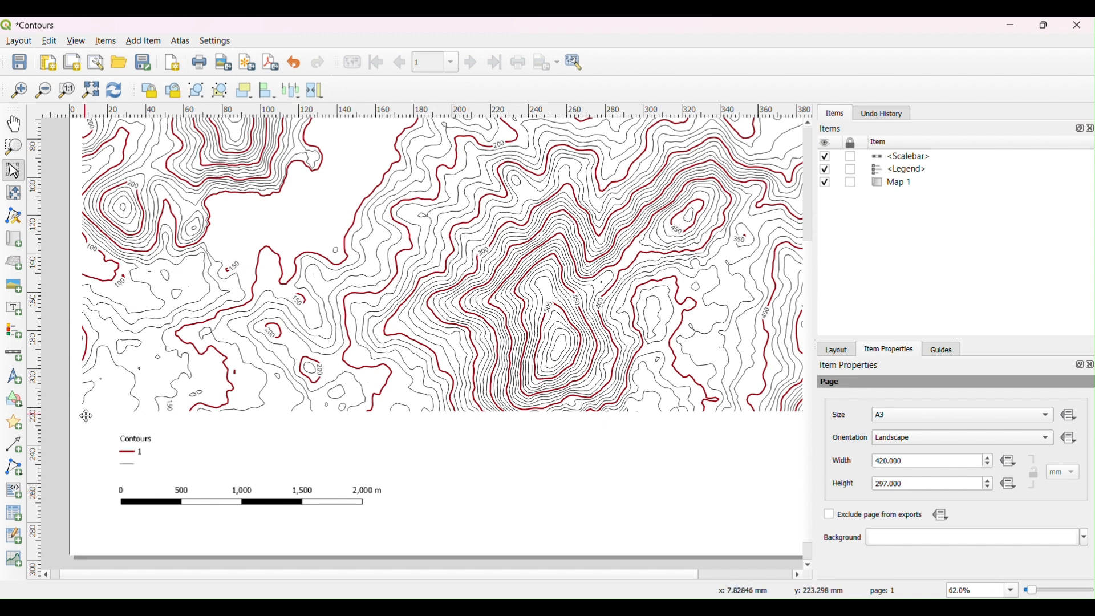
Add a north arrow beside the scale bar's right end and shrink its frame.
click(13, 376)
click(461, 498)
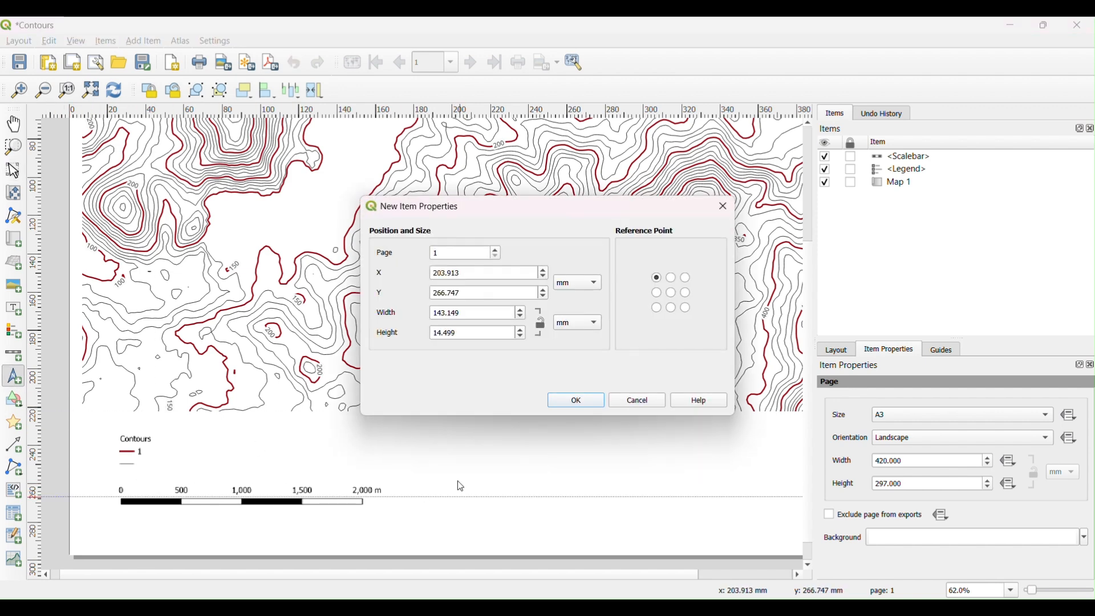
click(562, 406)
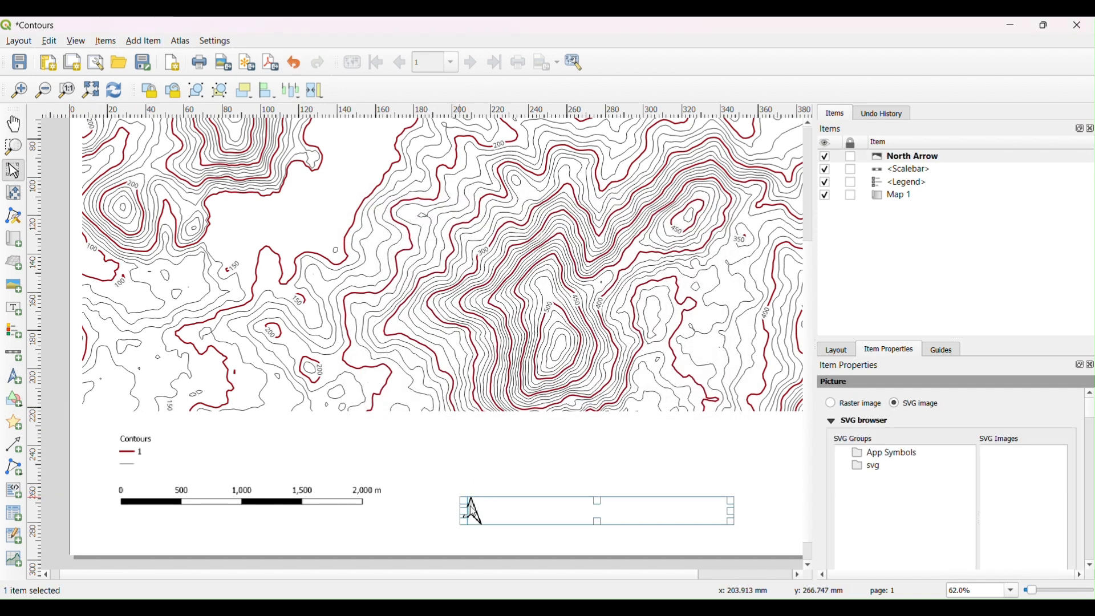
drag(462, 498, 436, 480)
drag(682, 460, 569, 480)
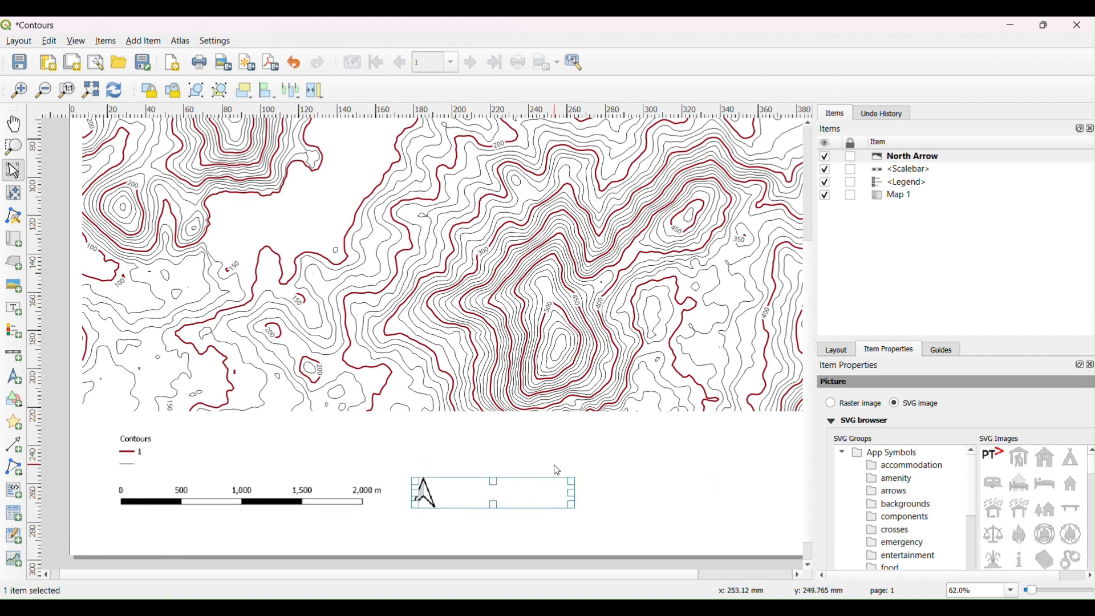
click(553, 464)
Move the scale bar to the lower-right end of the page strip, with the north arrow just left of it.
scroll(468, 445, down, 1)
scroll(365, 444, up, 1)
scroll(469, 471, down, 1)
click(403, 460)
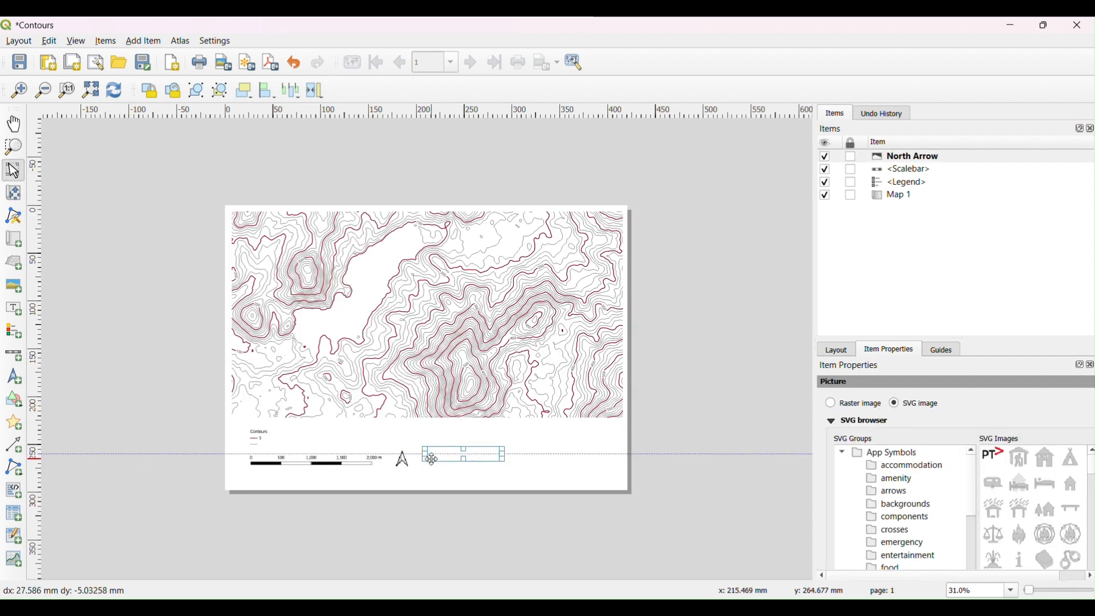
drag(402, 459, 536, 444)
drag(335, 463, 464, 469)
drag(540, 476, 487, 475)
click(336, 468)
Move the legend down to the lower-left corner of the page, level with the scale bar.
click(264, 437)
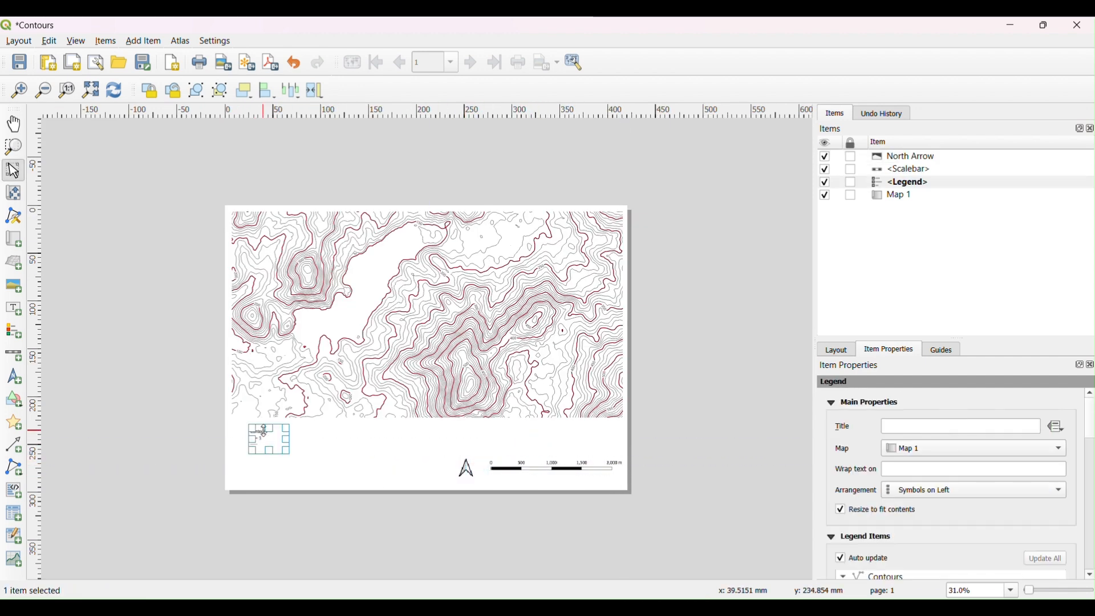
drag(263, 437, 260, 463)
click(337, 449)
scroll(437, 441, up, 1)
scroll(435, 441, down, 1)
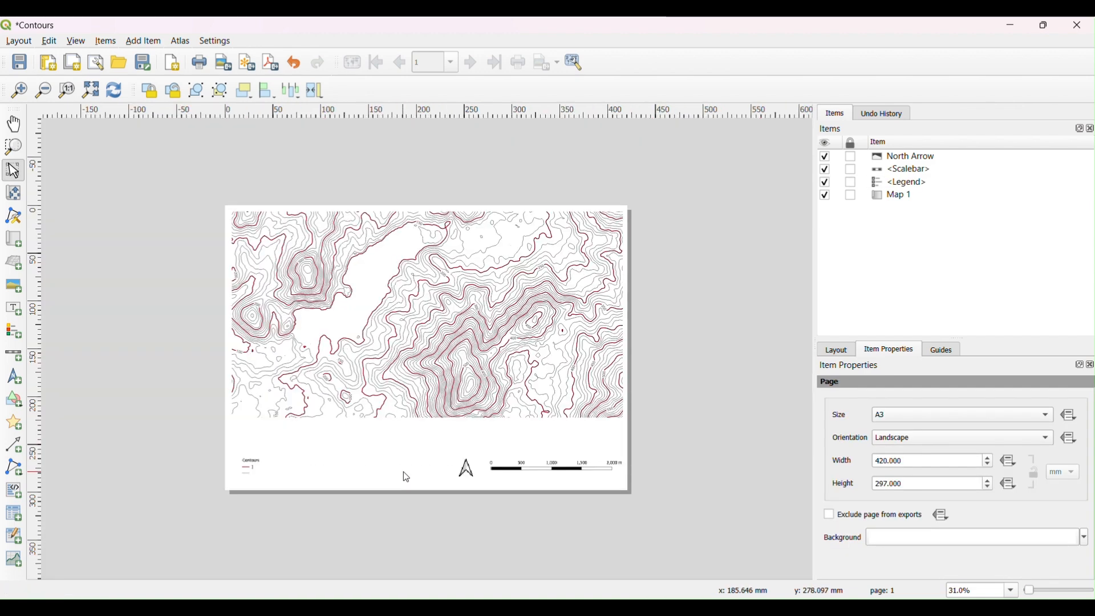
Add a text label reading "Contour Map" between the map and the legend.
click(16, 316)
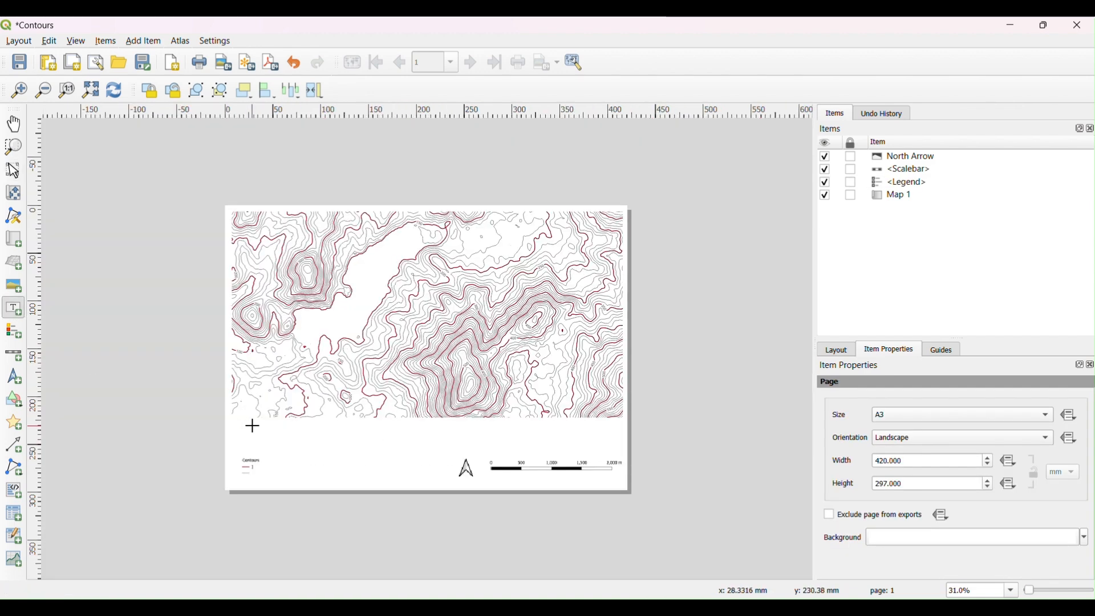
drag(248, 427, 398, 453)
drag(308, 427, 308, 419)
click(907, 161)
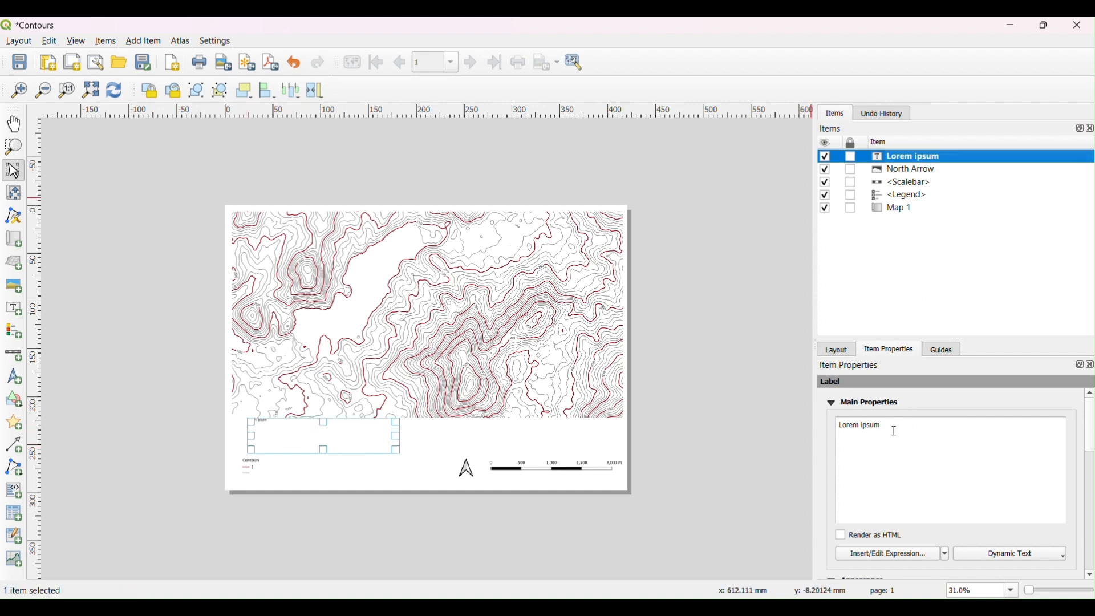
click(871, 431)
drag(884, 426, 838, 429)
text(Contour Map)
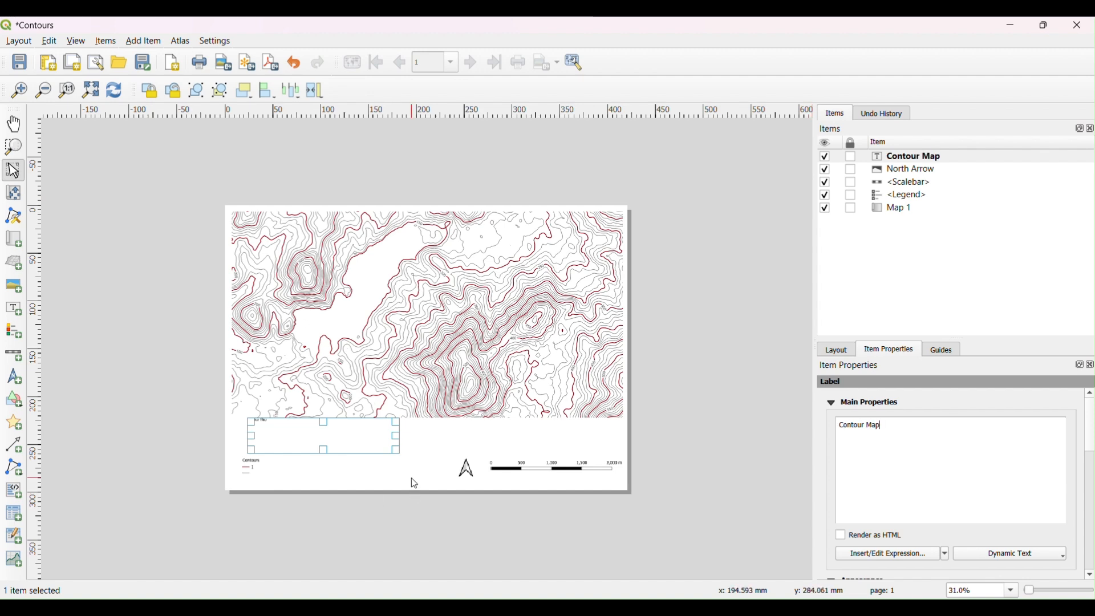
Reduce the height of the Contour Map label's frame so that it clears the legend.
scroll(373, 435, up, 1)
drag(153, 413, 150, 428)
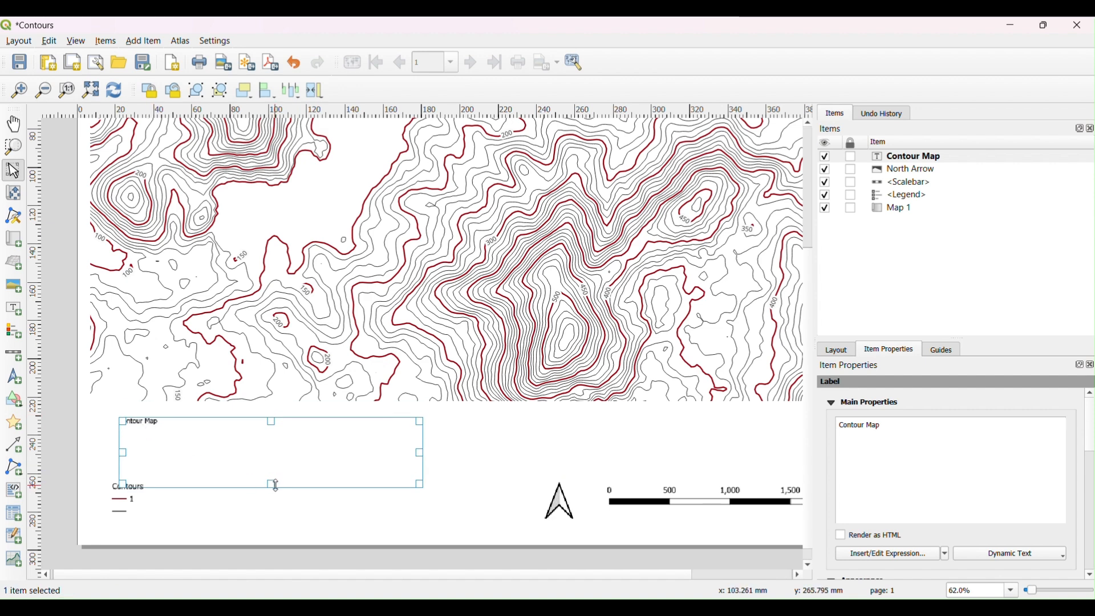
drag(271, 486, 271, 451)
Set the Contour Map label's font size to 30 points.
scroll(935, 448, down, 2)
scroll(944, 453, down, 2)
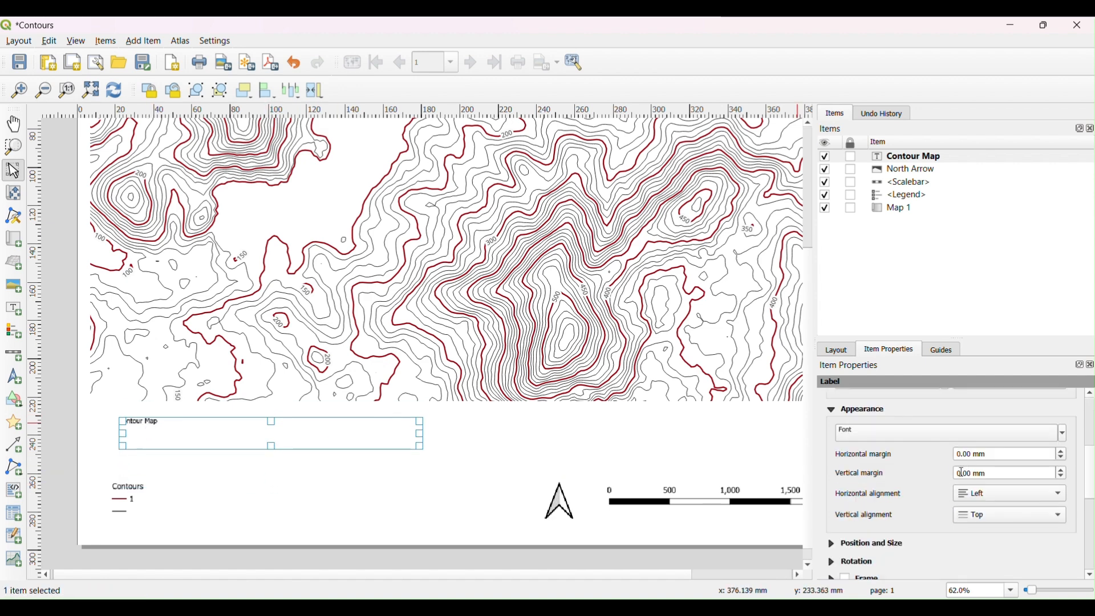
click(955, 474)
scroll(969, 485, up, 1)
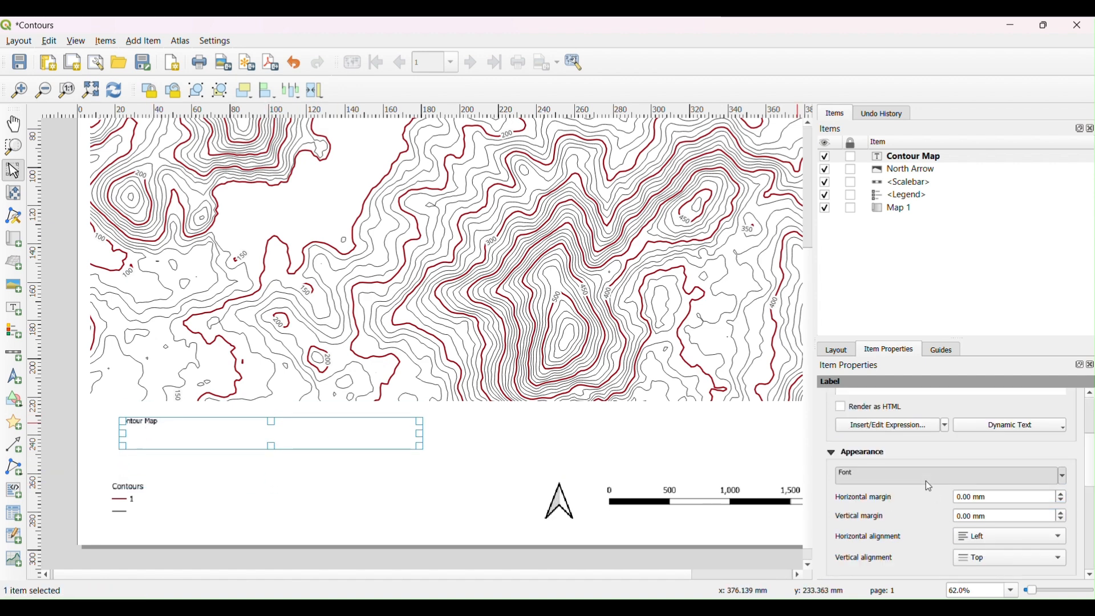
click(924, 479)
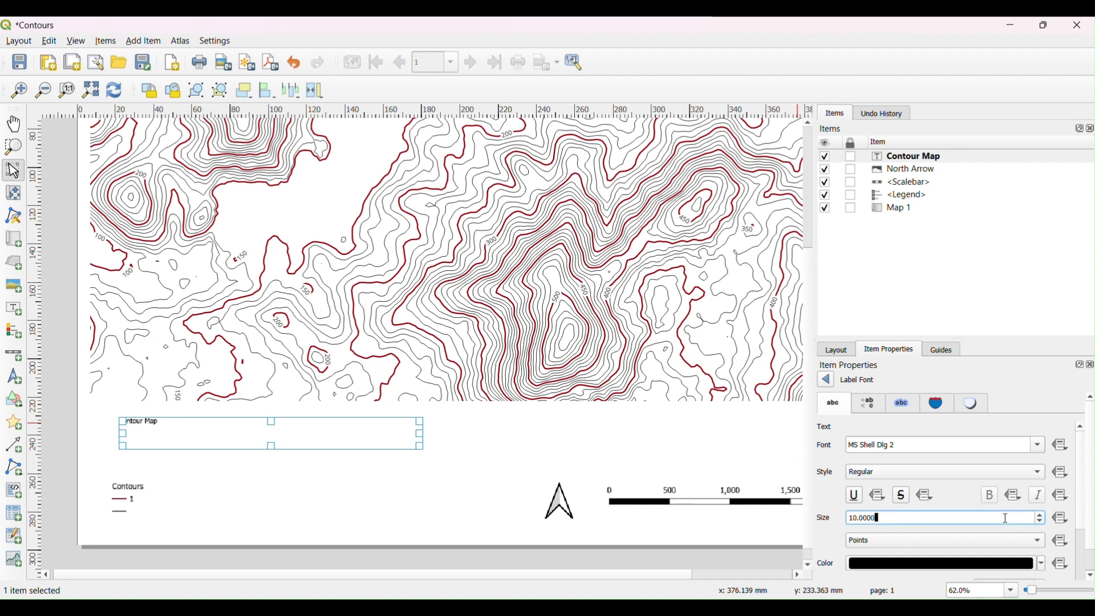
double_click(852, 518)
text(30)
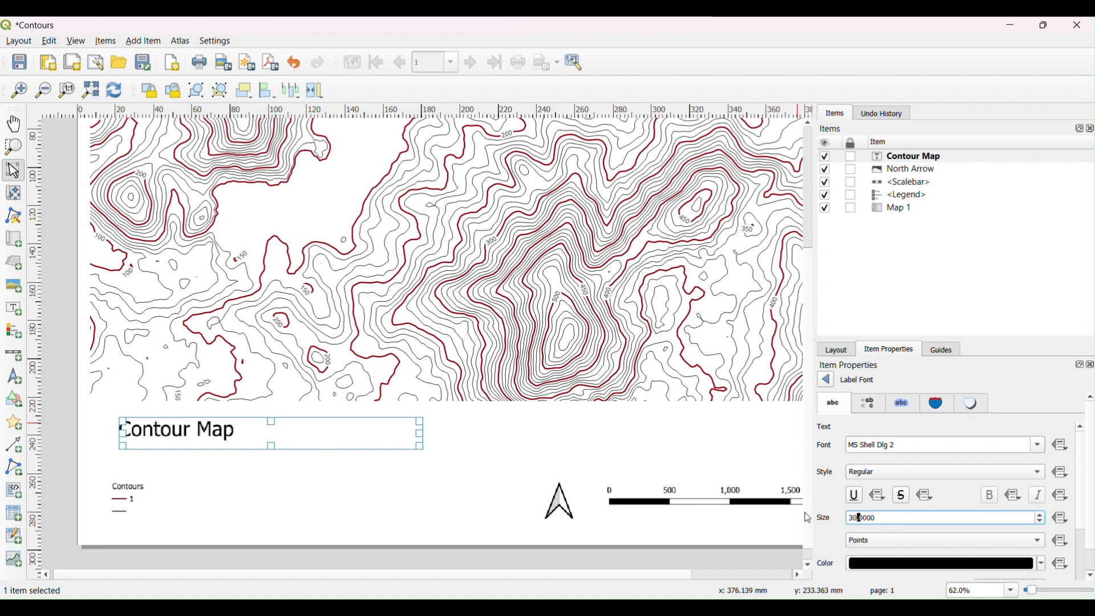
Deselect the layout items and examine the whole A3 page with its map, title, legend, north arrow and scale bar.
click(491, 462)
scroll(247, 457, down, 1)
click(265, 457)
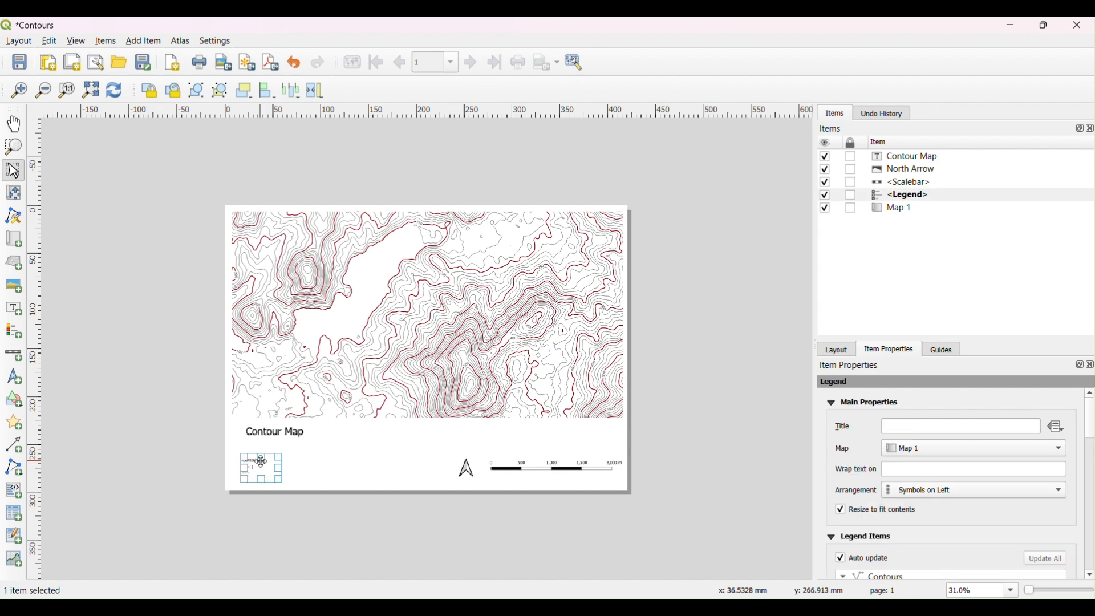
click(333, 464)
key(p)
scroll(409, 366, up, 1)
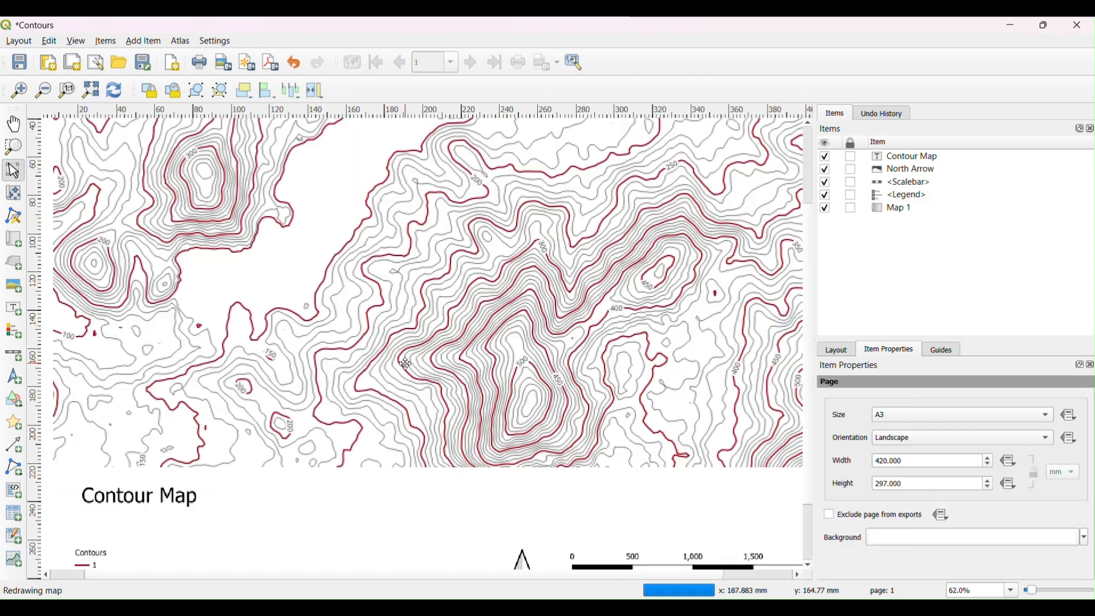
drag(408, 368, 384, 438)
scroll(385, 438, down, 1)
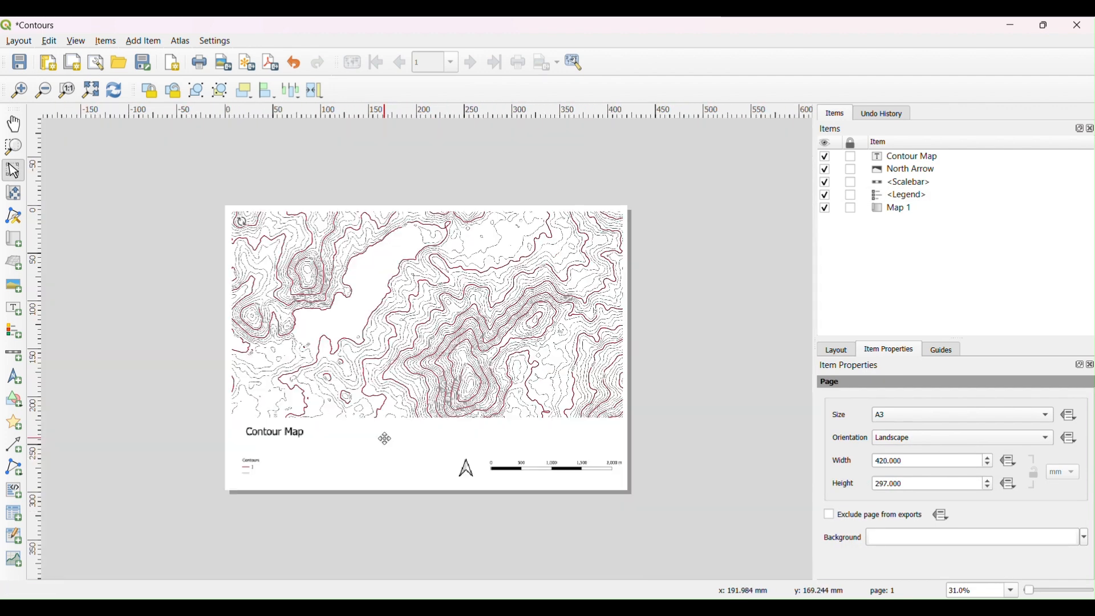
Save the project and export the layout as a PDF named Contours, keeping the default export options.
click(21, 63)
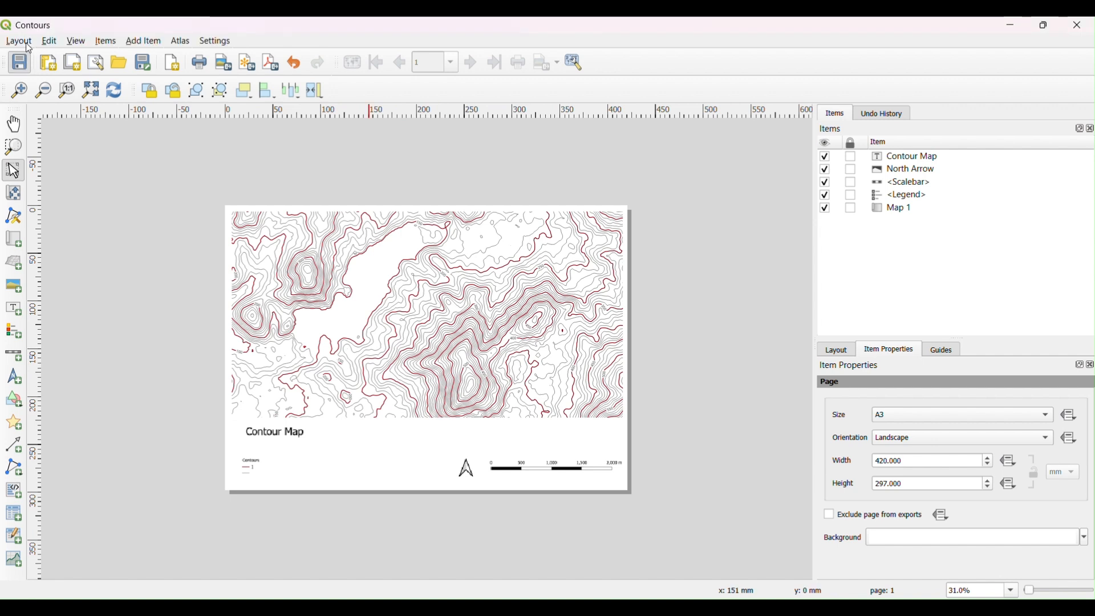
click(22, 42)
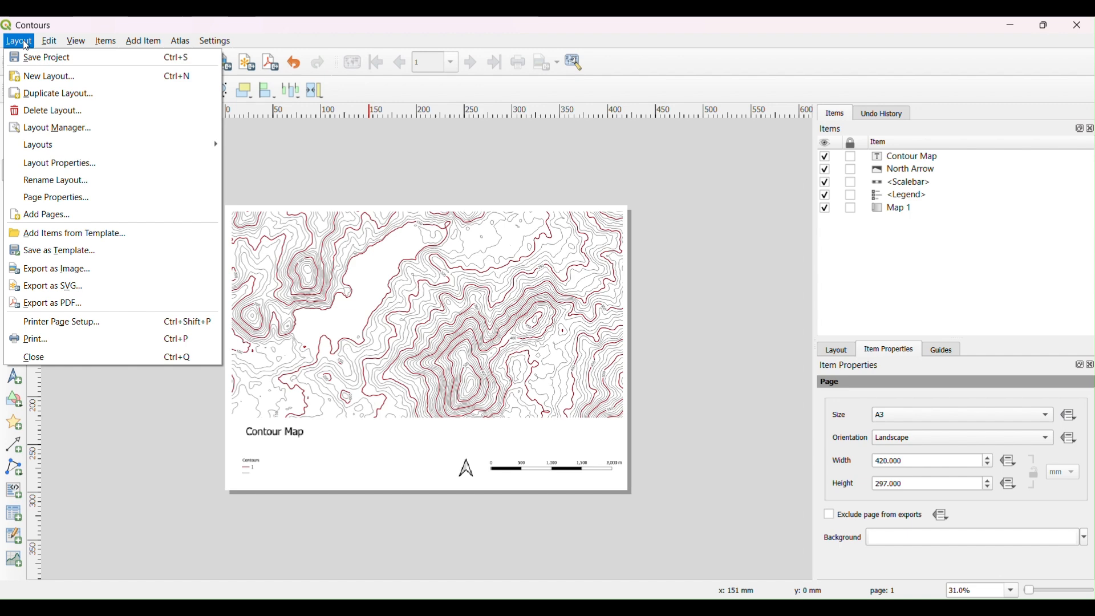
click(85, 308)
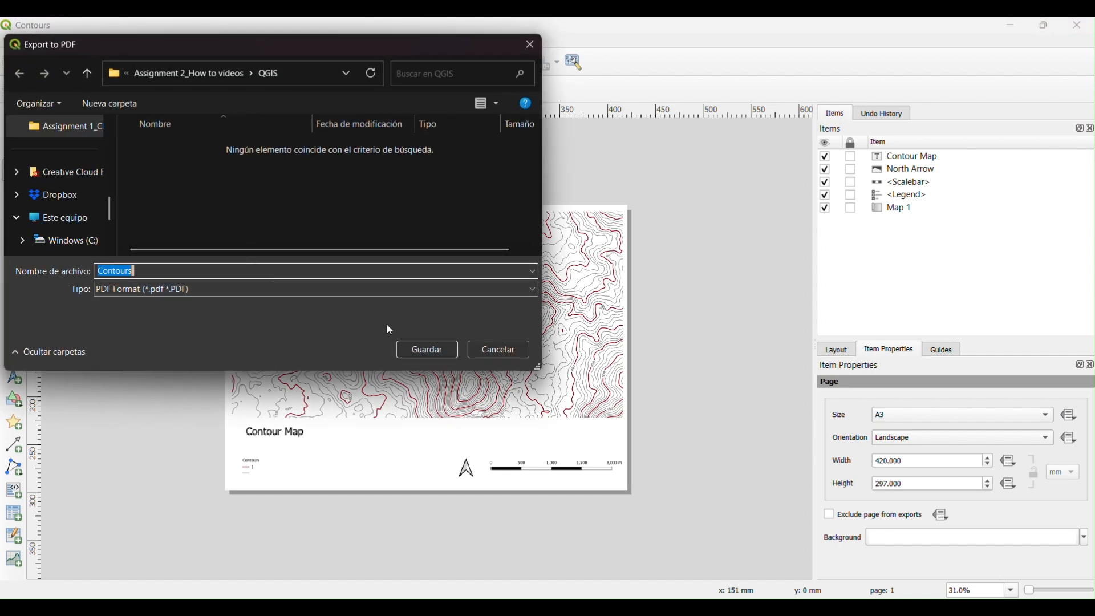
click(422, 352)
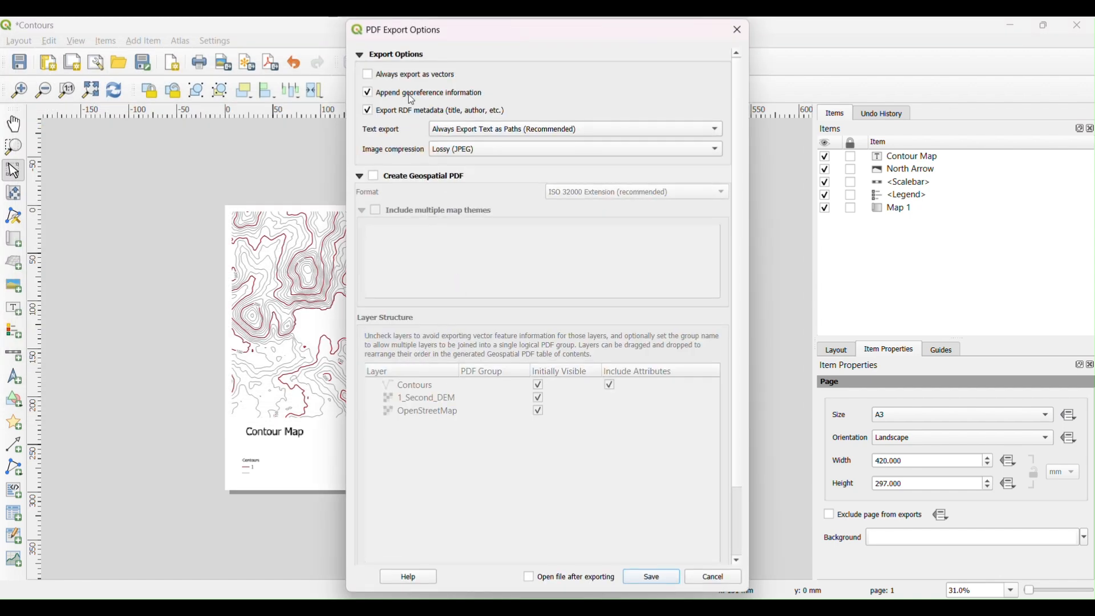
scroll(461, 235, down, 3)
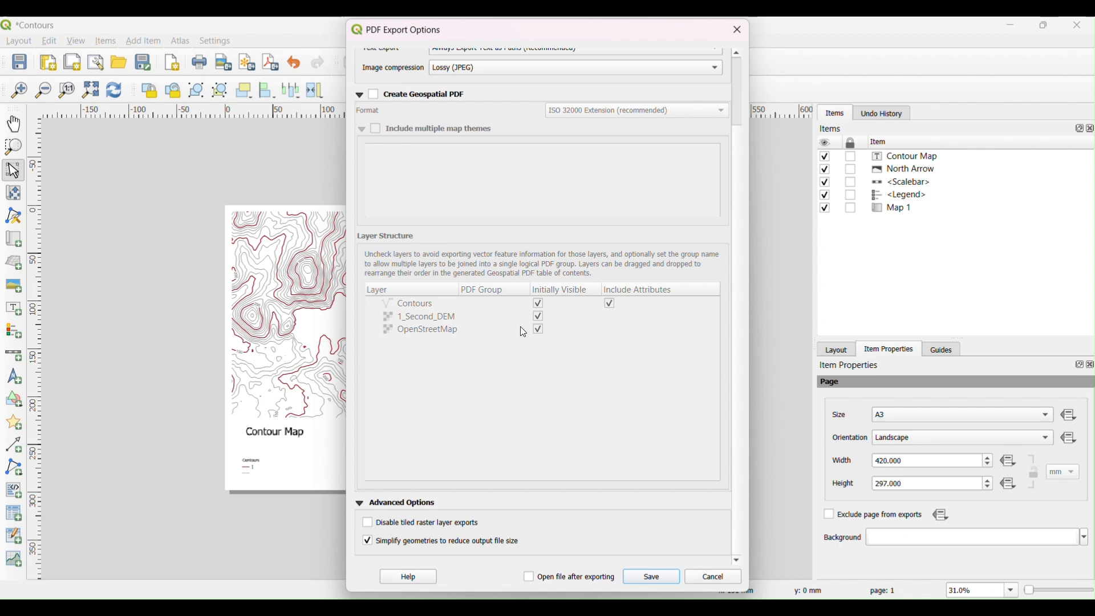
click(650, 577)
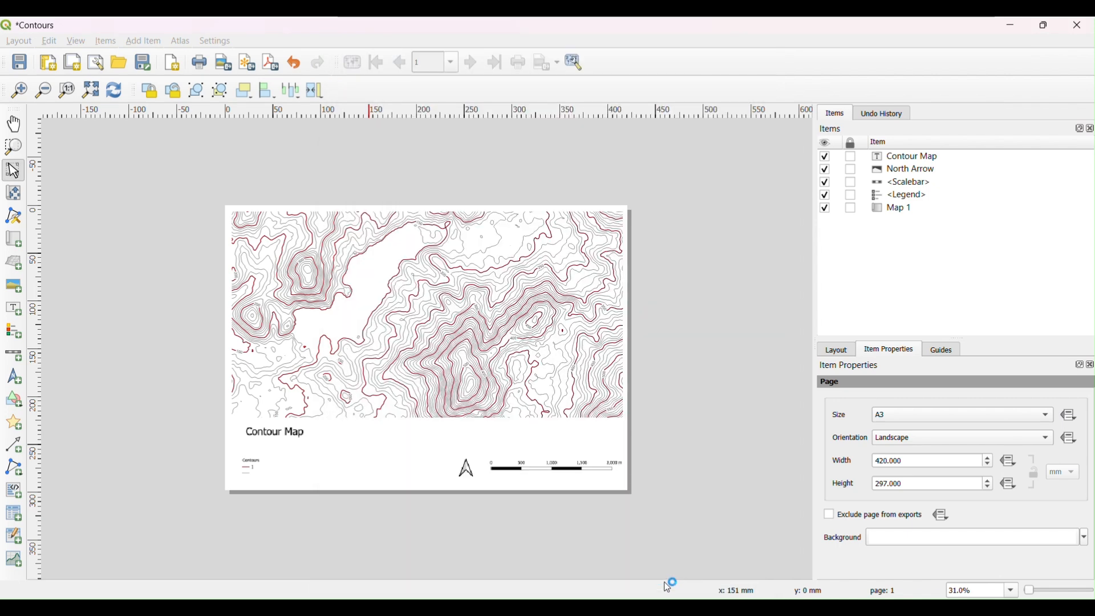
Open the exported Contours.pdf in the PDF viewer and maximize its window to check the map sheet.
click(516, 116)
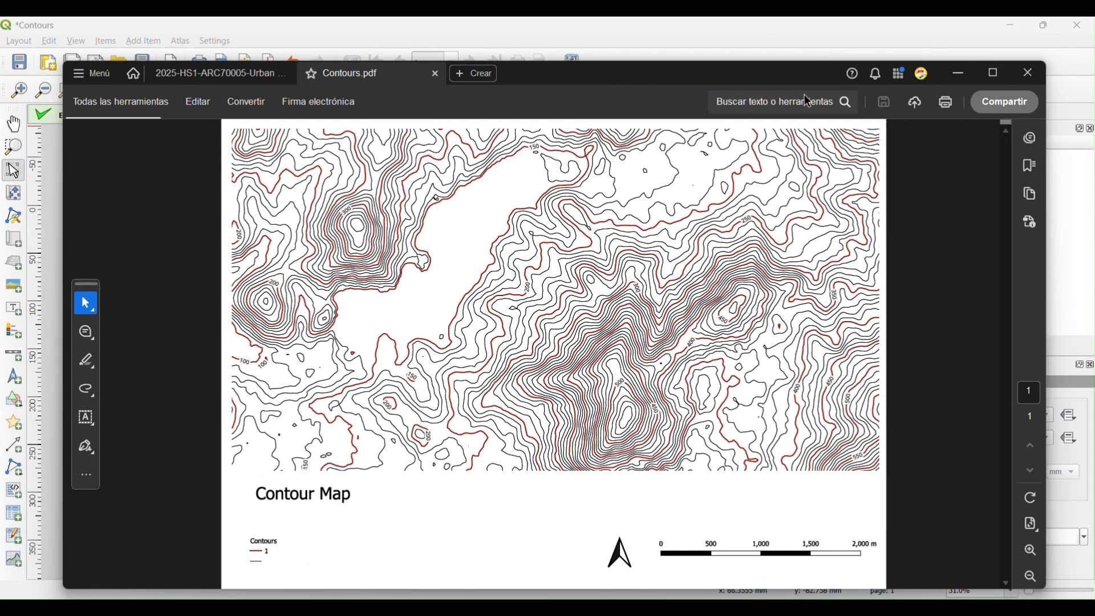
click(977, 76)
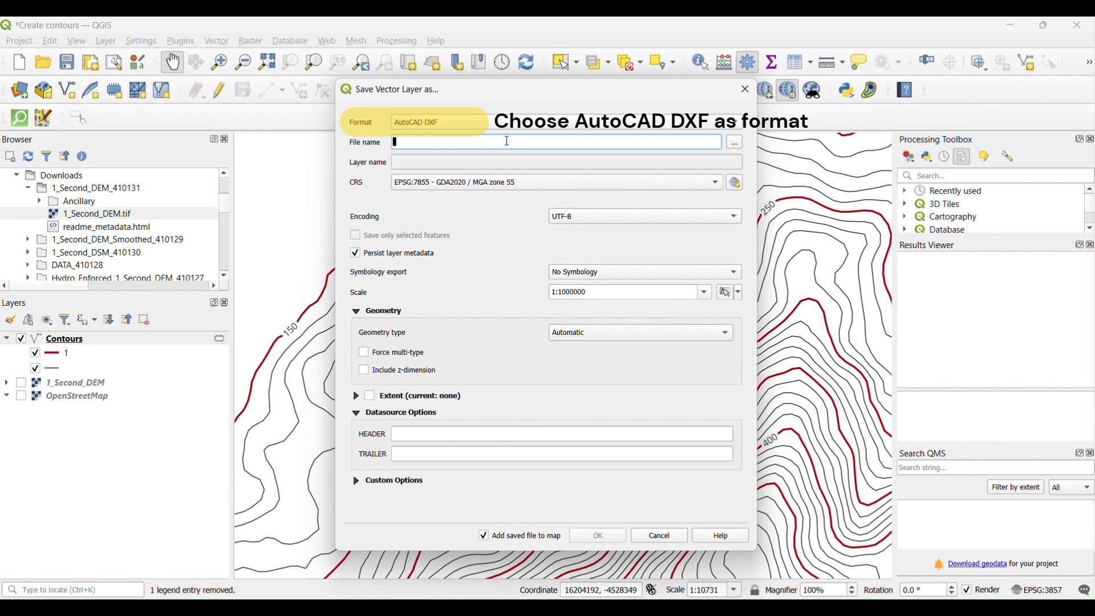
Export the contour layer to the Escritorio folder as an AutoCAD DXF file named Contours, adding the saved file to the map.
text(Contours)
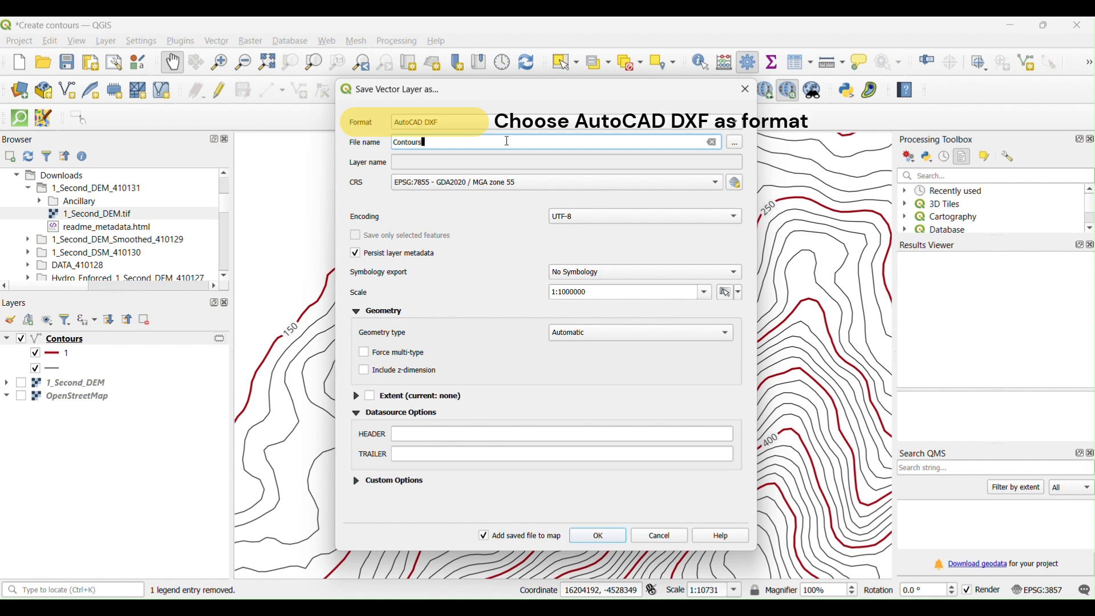
click(744, 142)
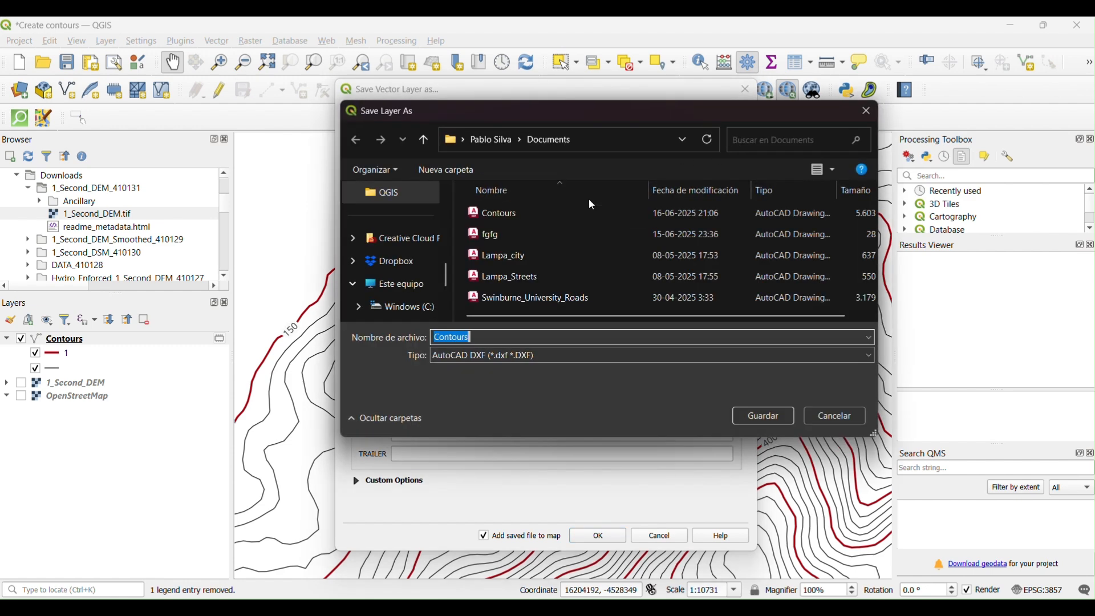
scroll(415, 256, down, 3)
scroll(415, 256, up, 3)
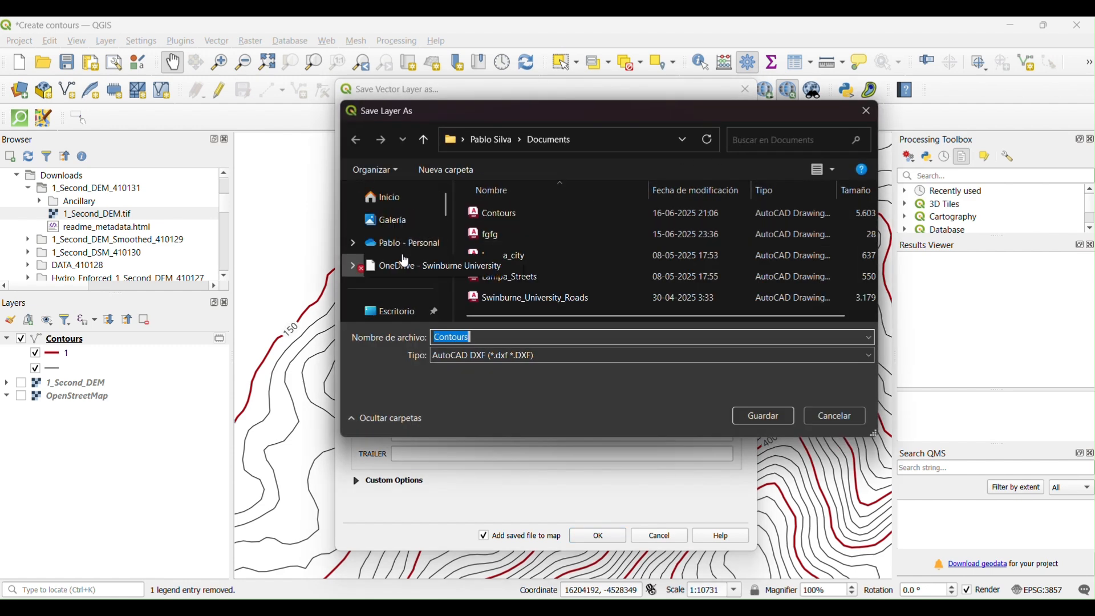
click(393, 308)
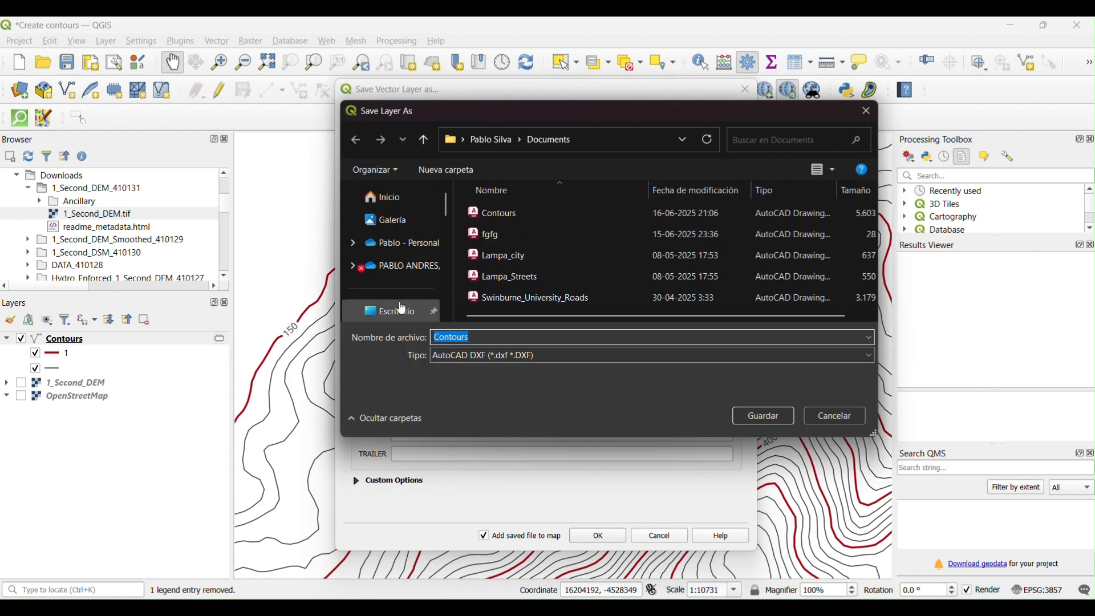
click(782, 416)
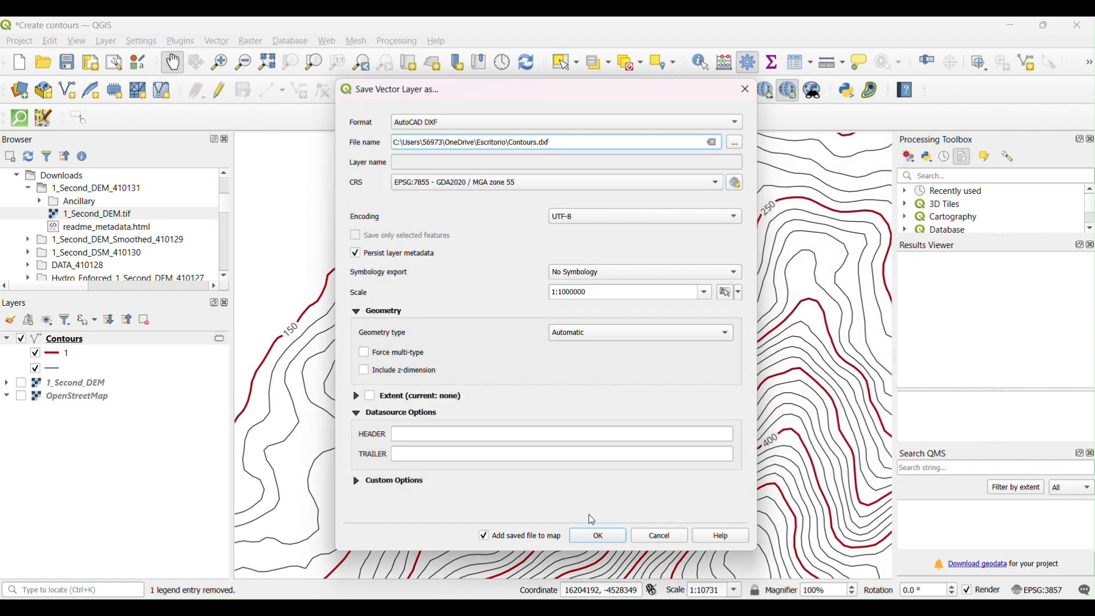
click(599, 532)
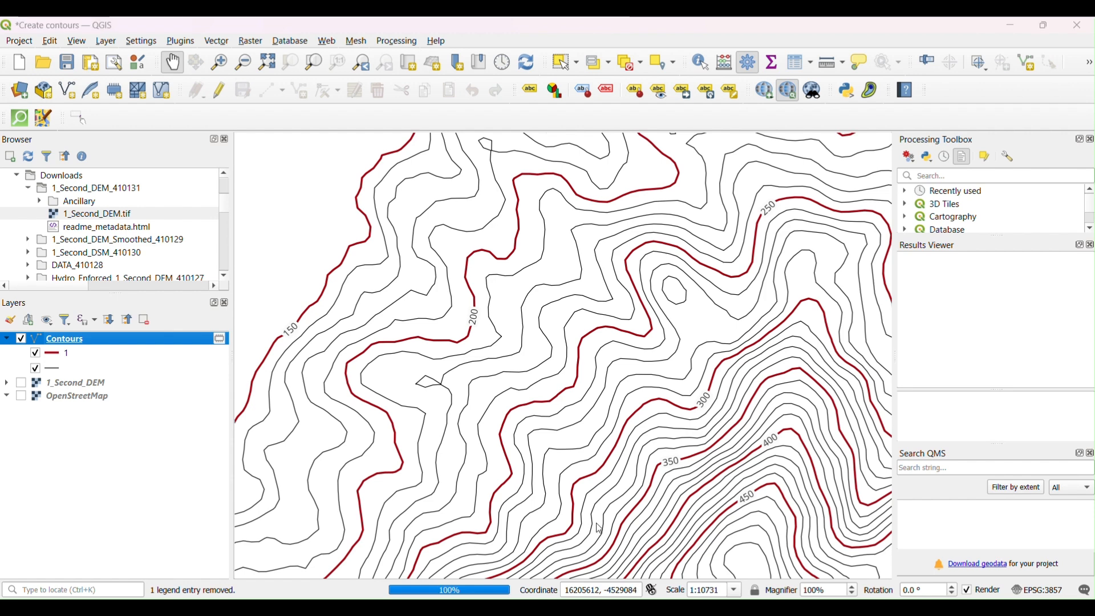
click(658, 415)
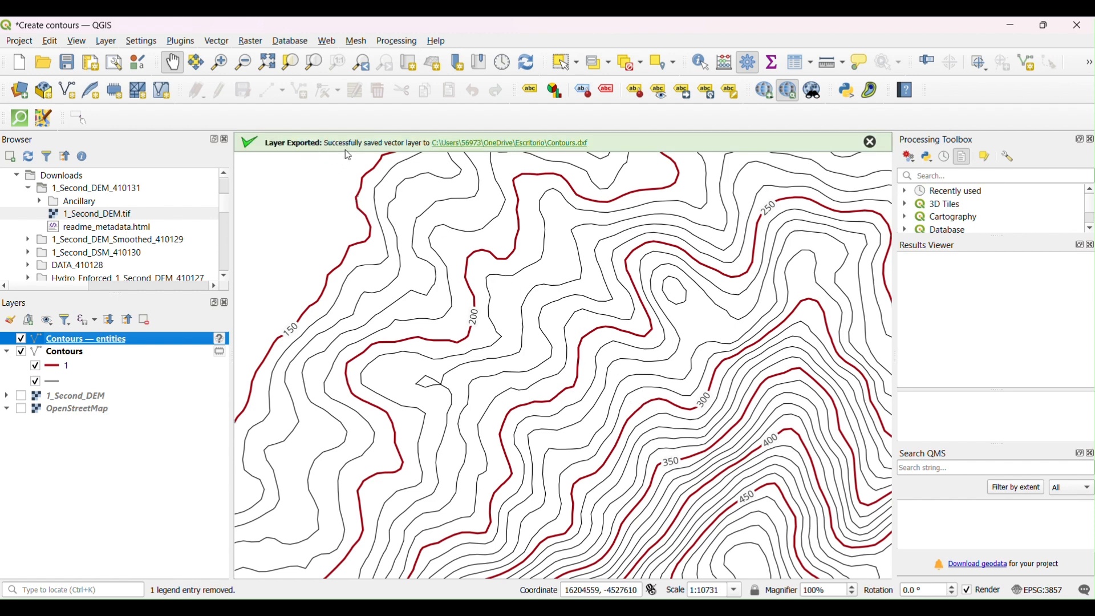
Switch to the Escritorio folder in File Explorer and open the Contours DXF file in AutoCAD.
key(alt+Tab)
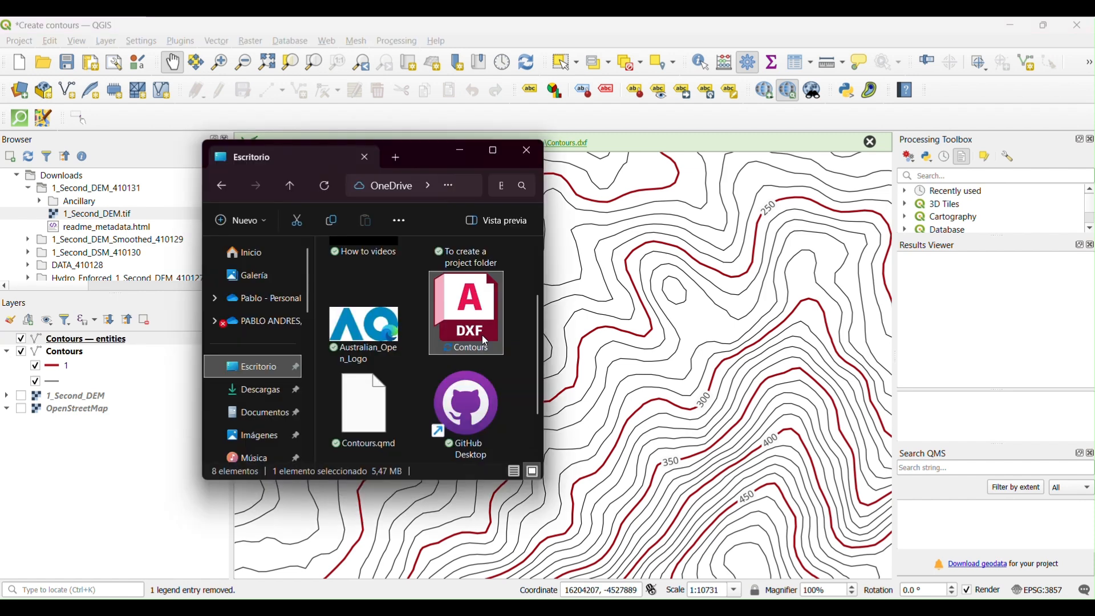
double_click(482, 340)
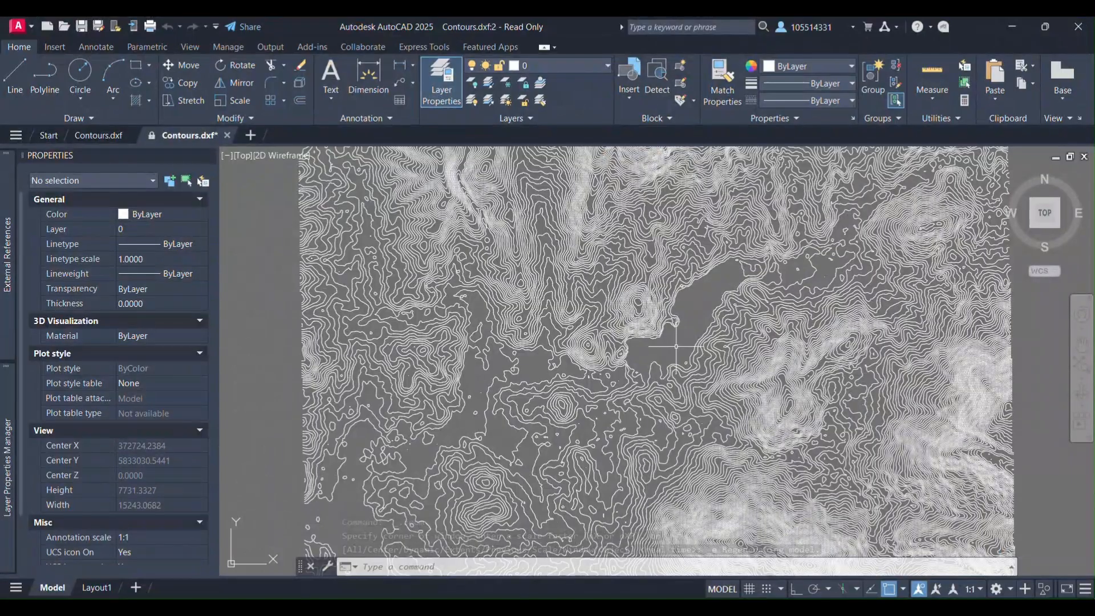
Select individual contour lines around the flat area in the middle of the drawing to inspect their polyline properties.
scroll(693, 358, up, 6)
click(683, 359)
click(670, 296)
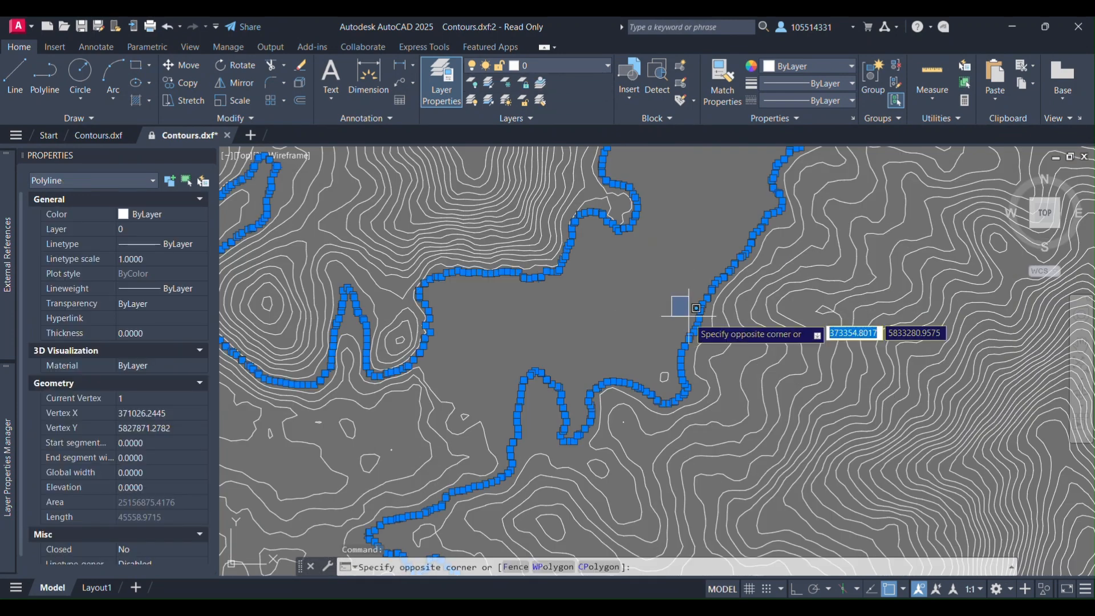
click(688, 320)
key(Escape)
key(Escape)
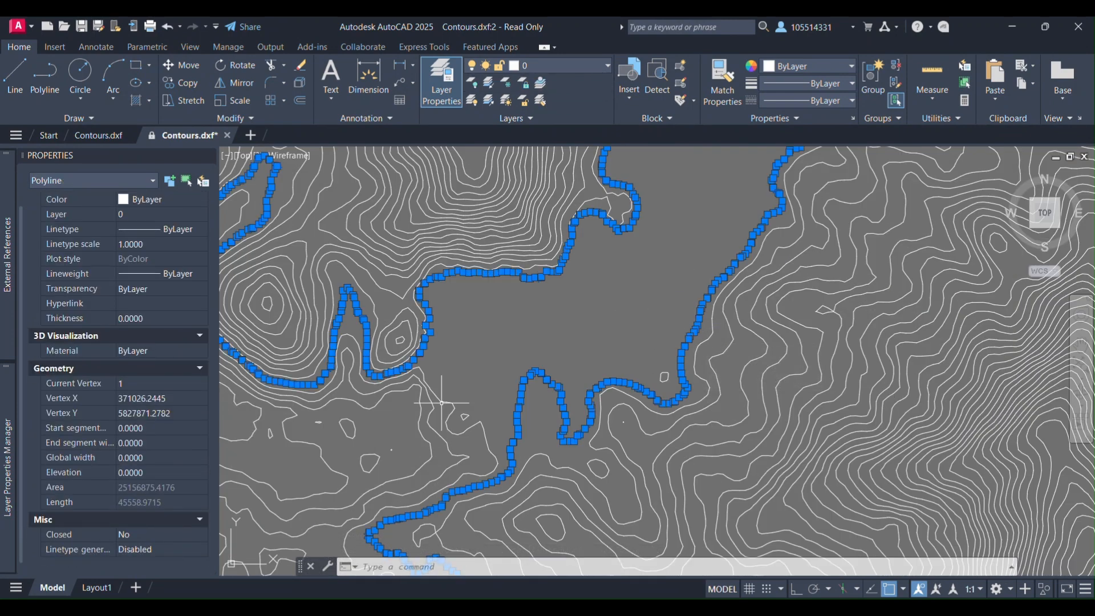
click(428, 390)
click(582, 311)
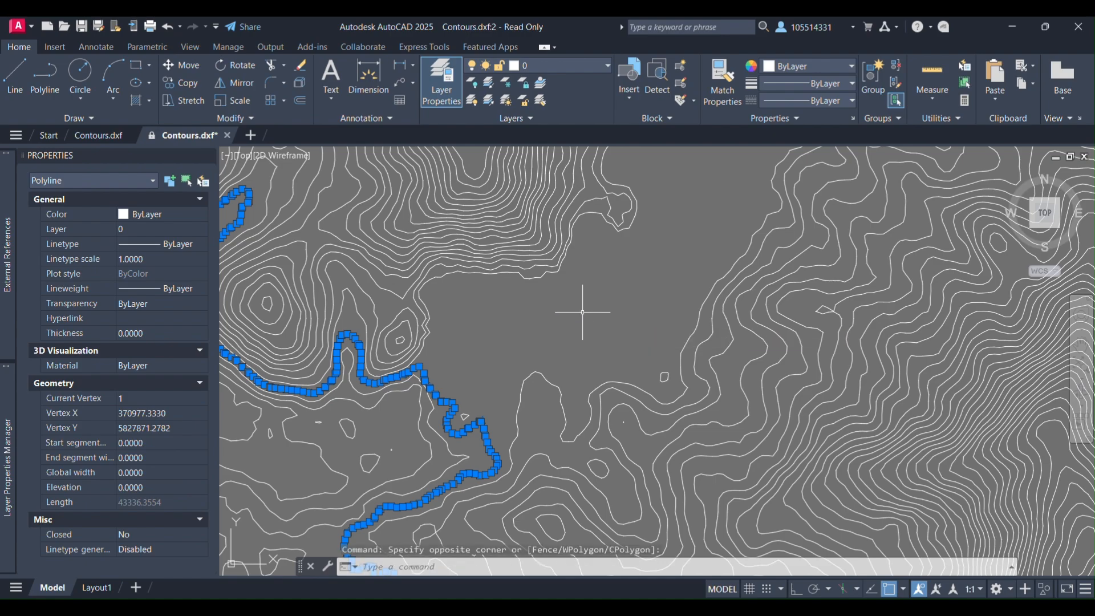